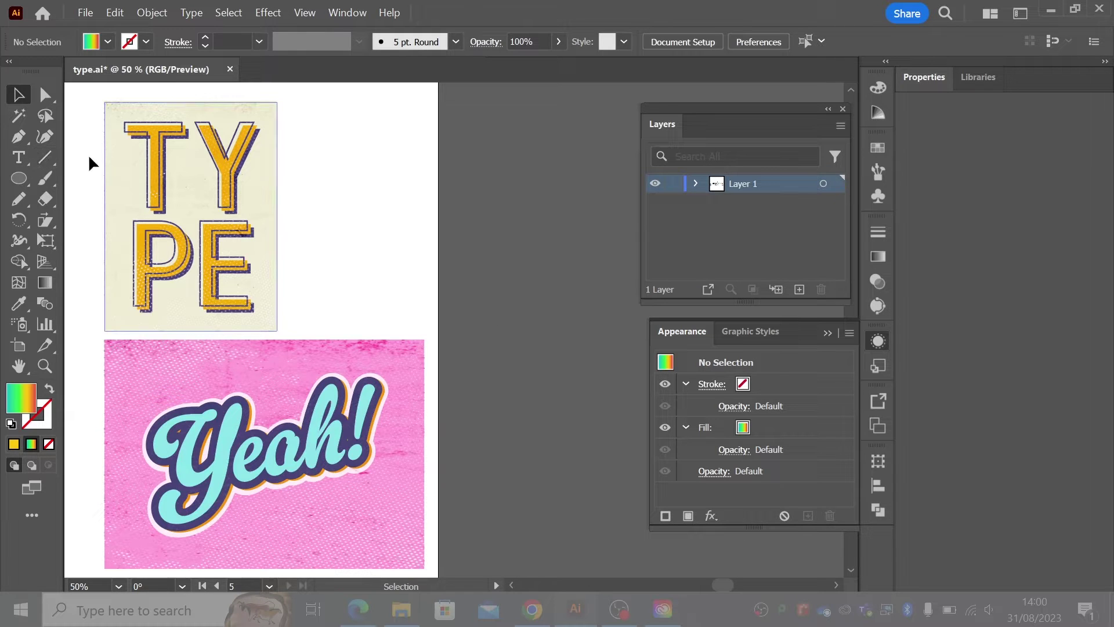
key(ctrl+z)
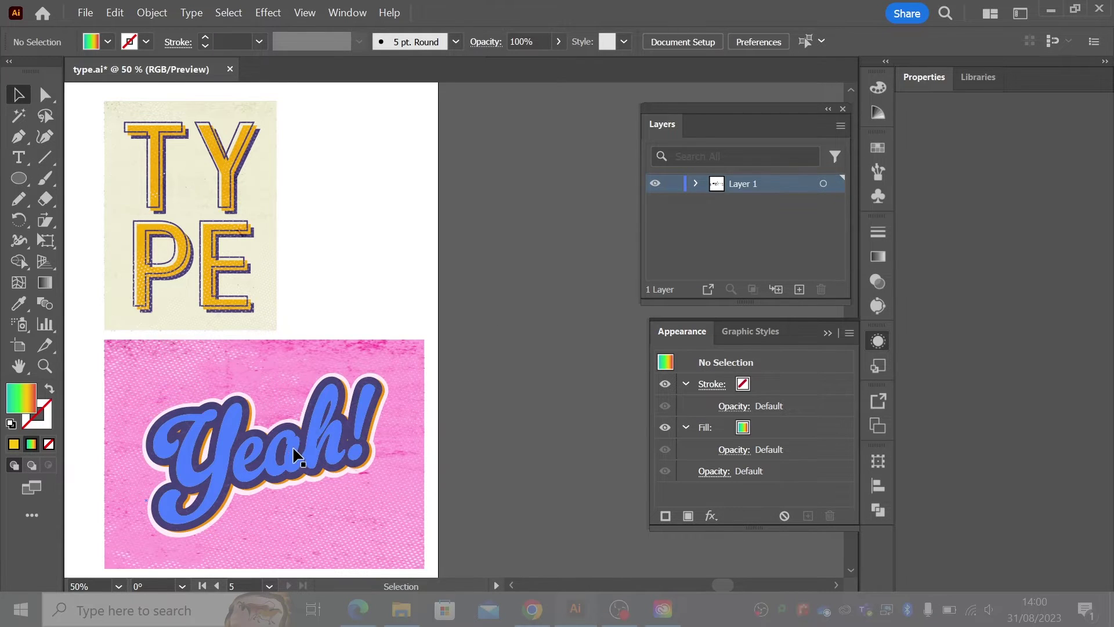
key(ctrl+shift+z)
click(135, 150)
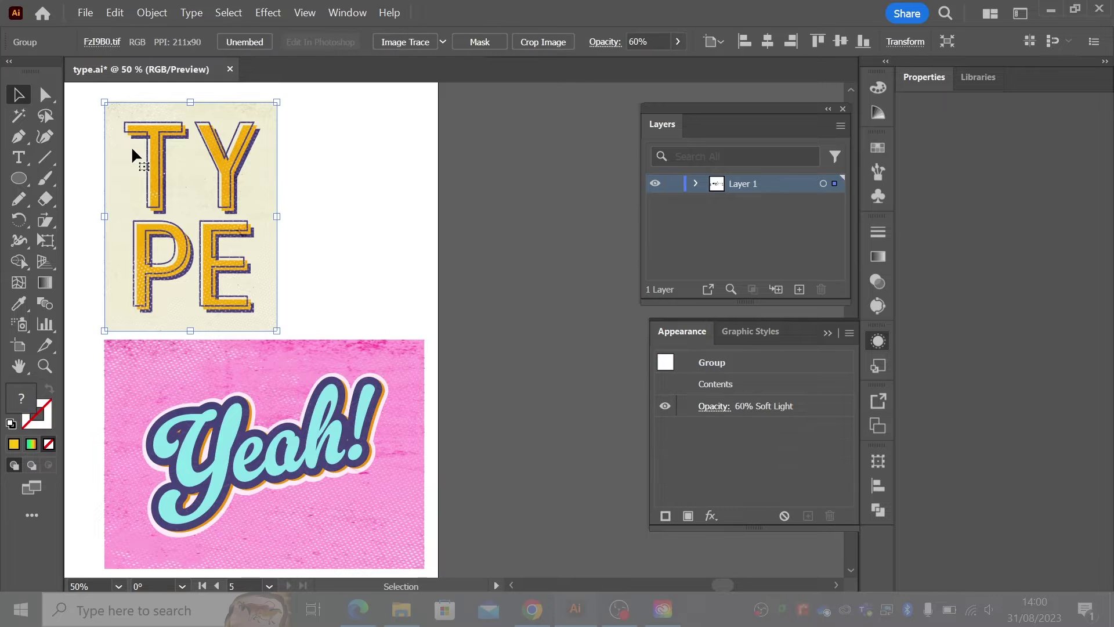
key(ctrl+z)
key(ctrl+shift+z)
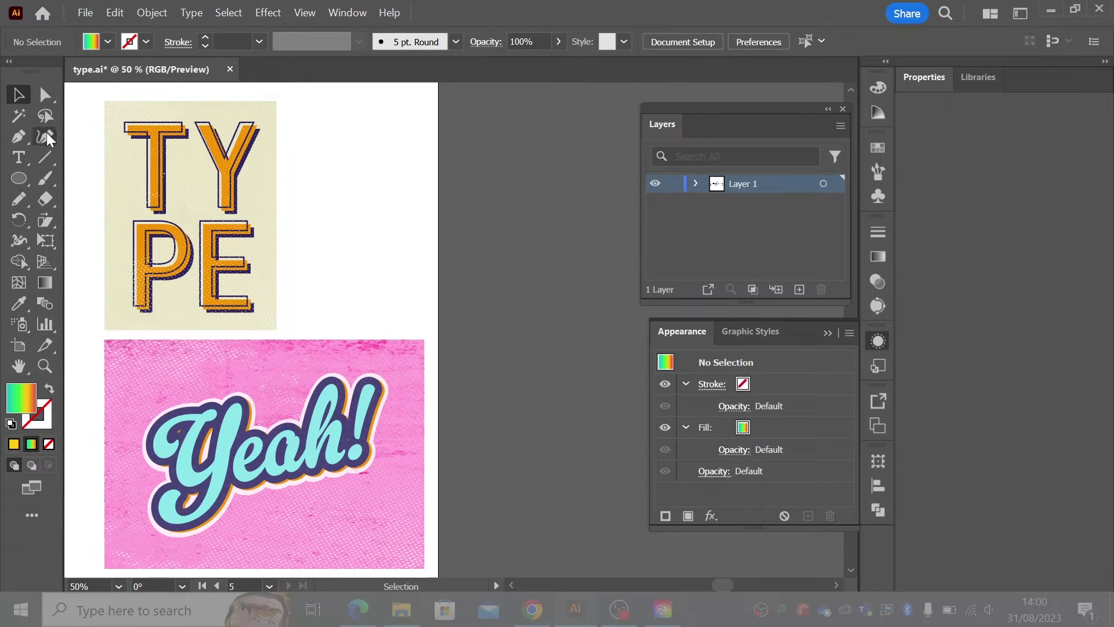
- Replace the lettering in the cream poster with "TE" on the first line and "XT" on the second
click(19, 158)
drag(152, 174, 293, 281)
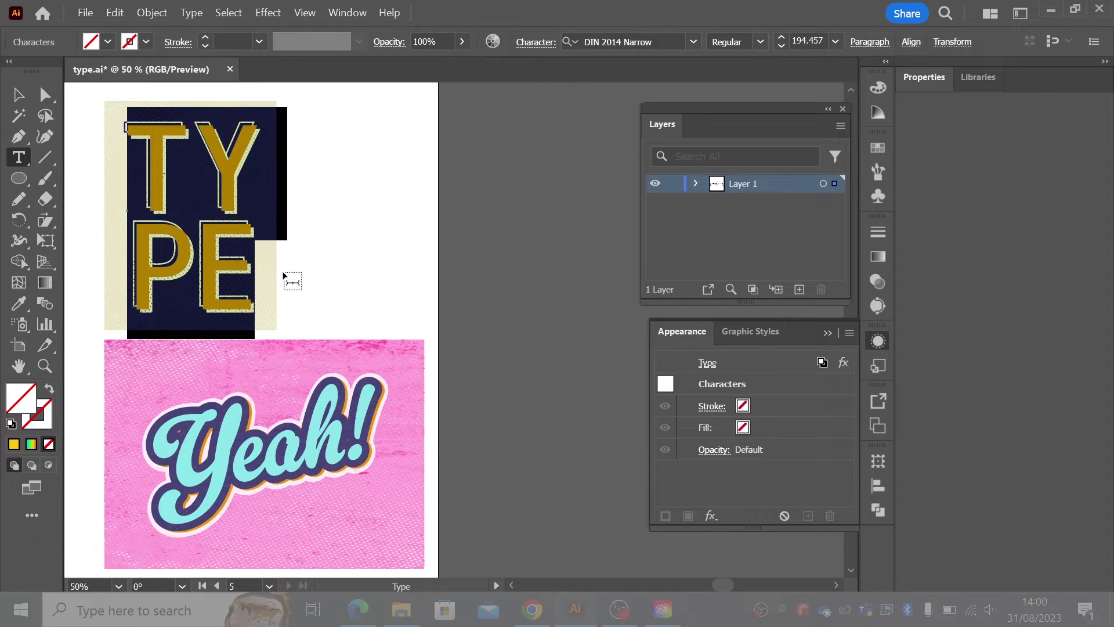
text(TE)
key(Return)
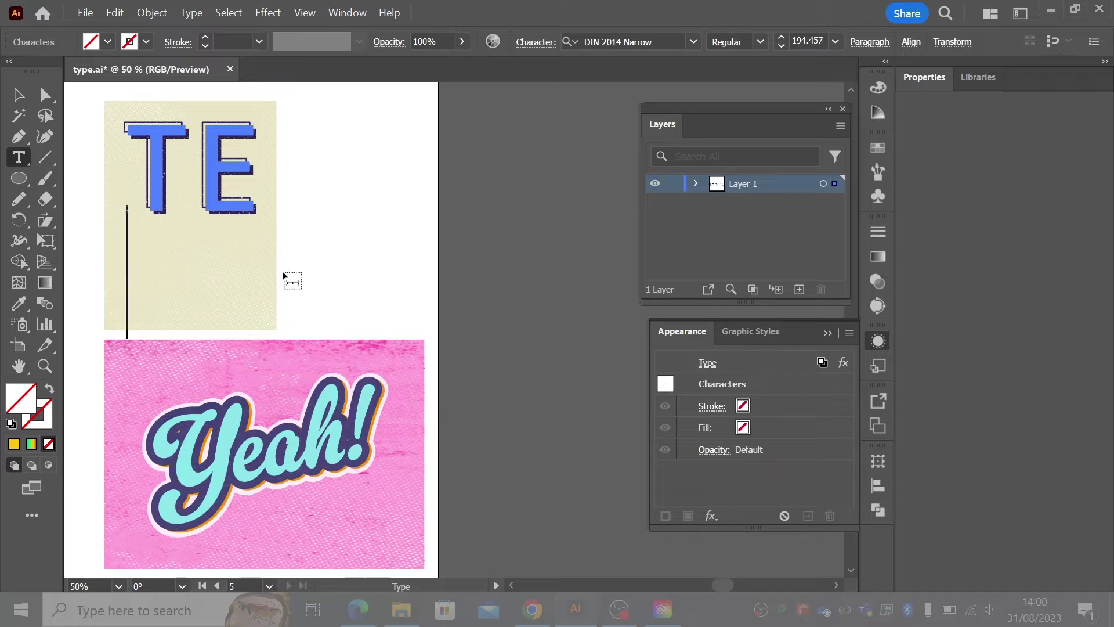
text(XT)
click(17, 94)
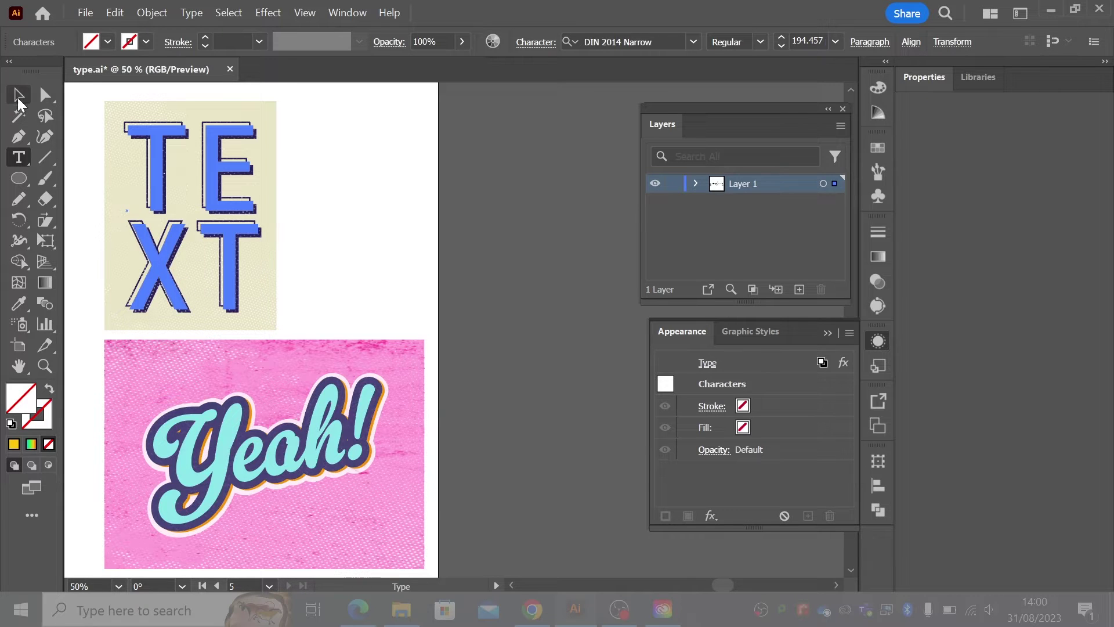
click(101, 91)
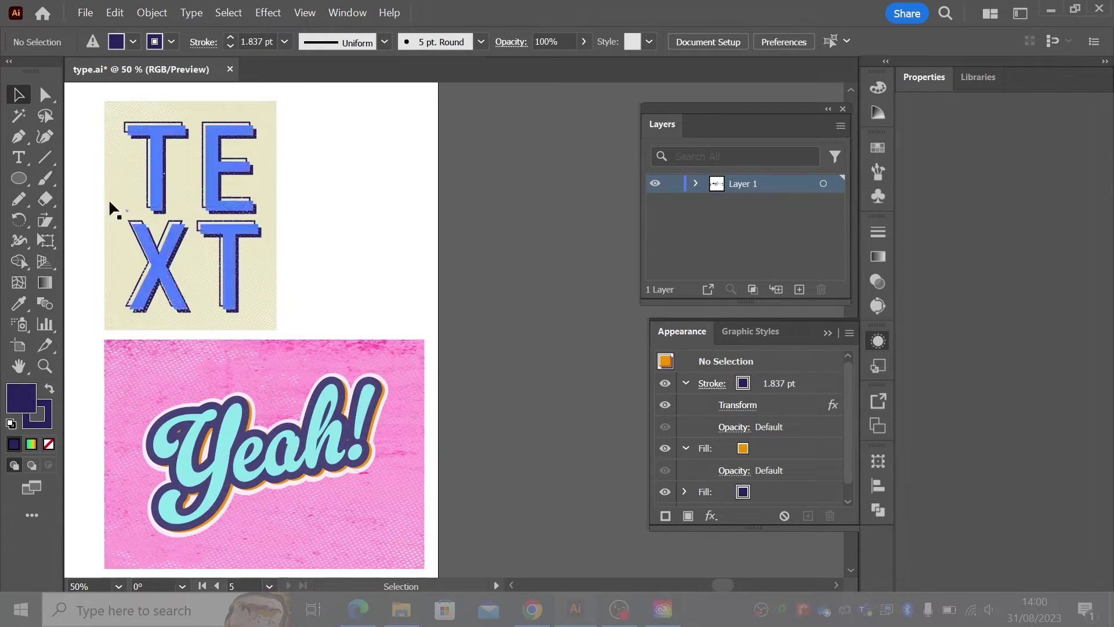
- Replace the word "Yeah" in the pink design with "Hello", keeping the exclamation mark
click(19, 157)
click(348, 451)
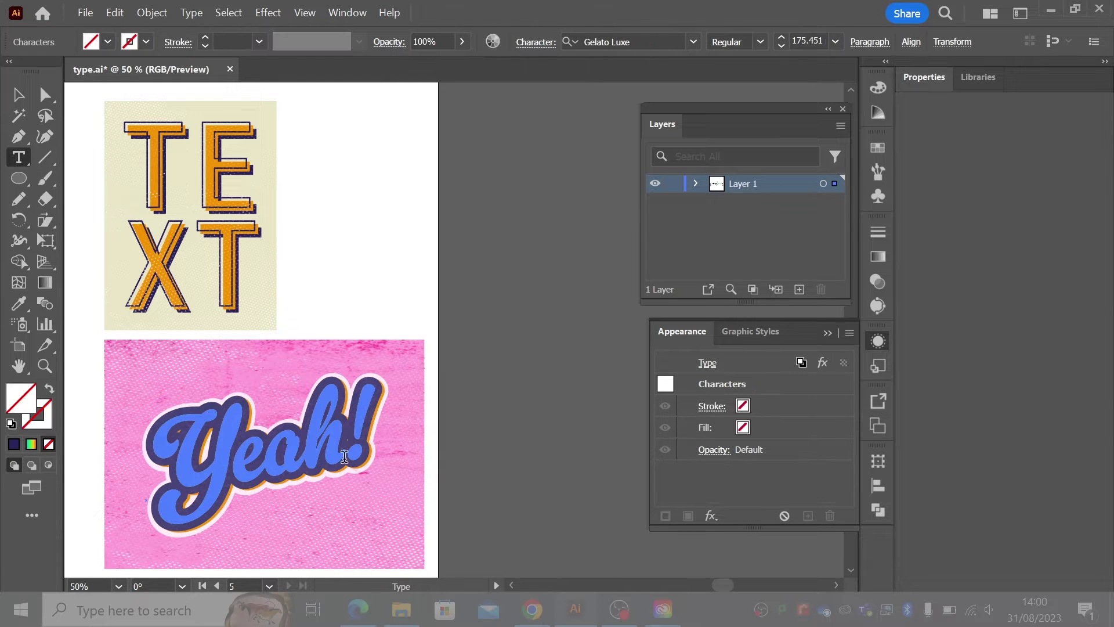
drag(347, 451, 178, 474)
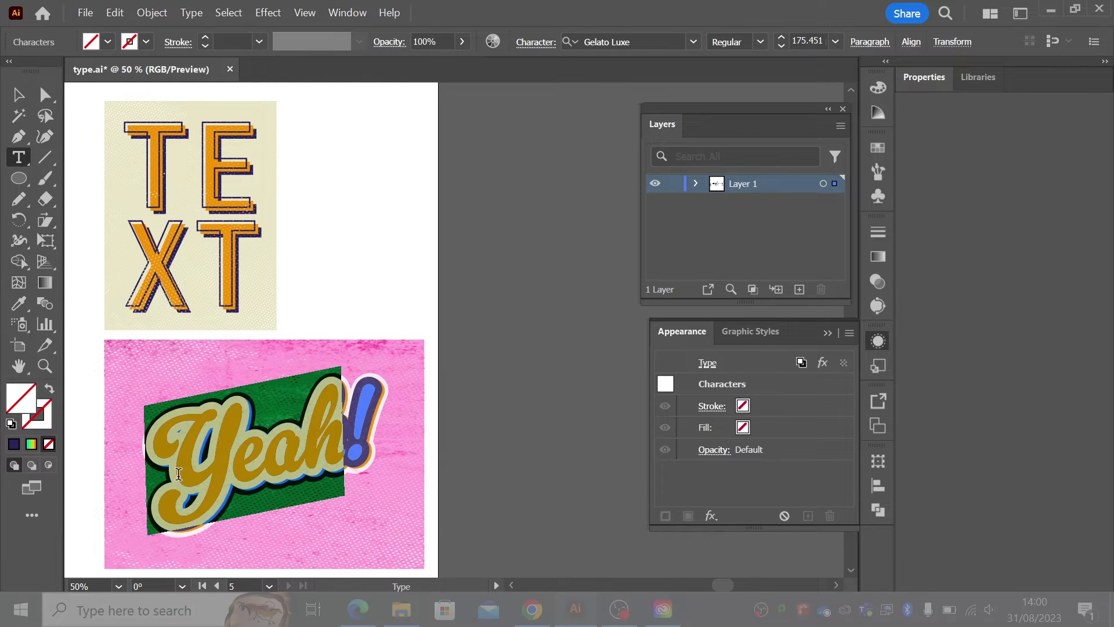
text(Hel)
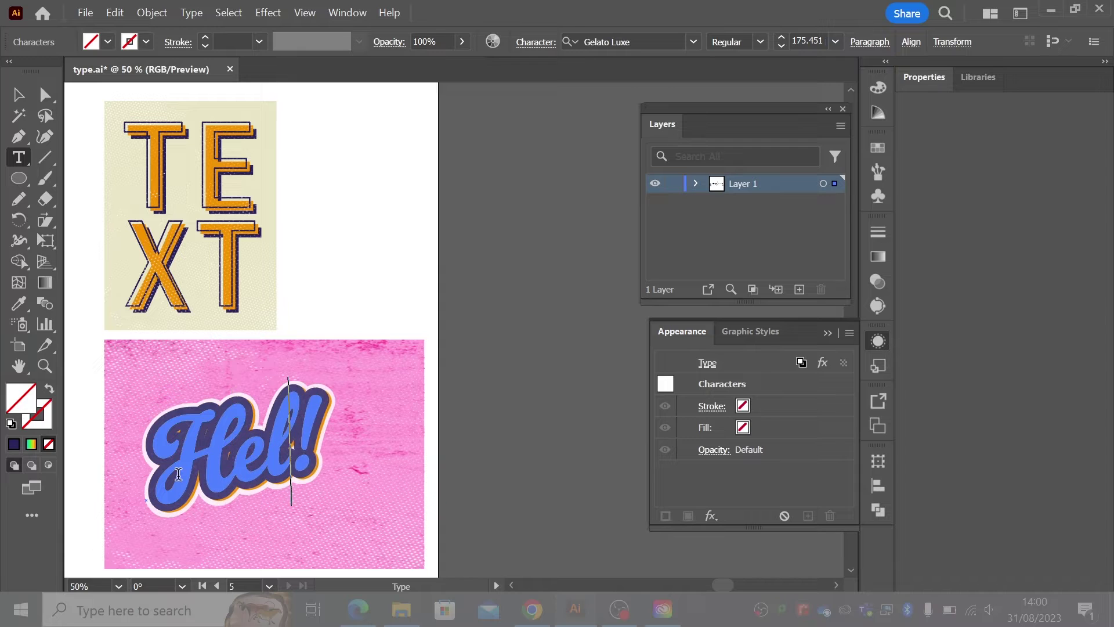
text(lo)
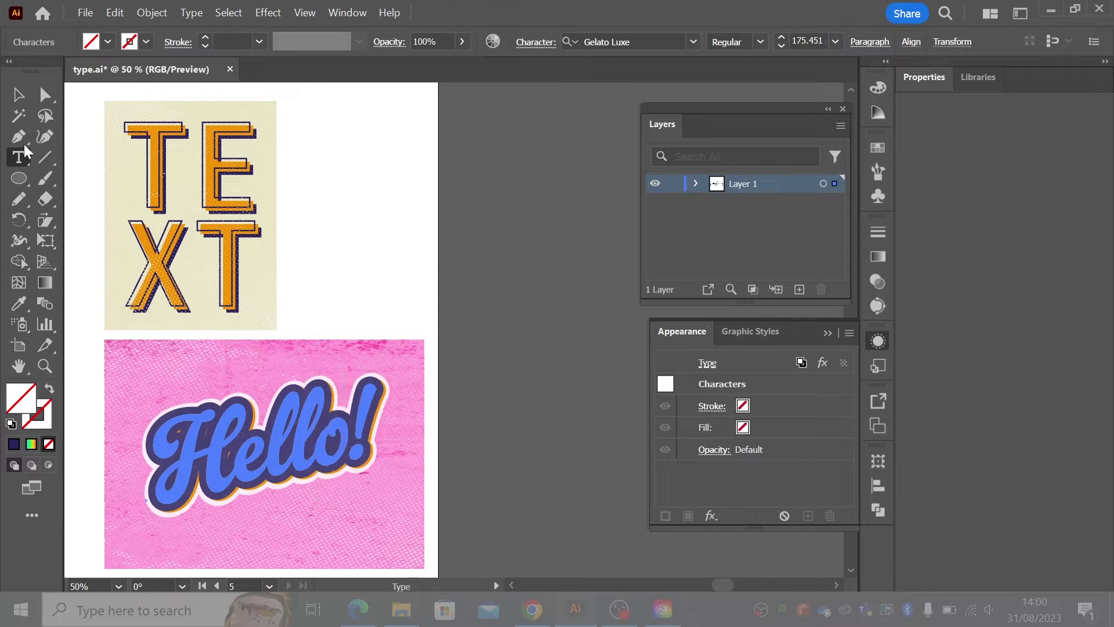
click(18, 94)
click(304, 118)
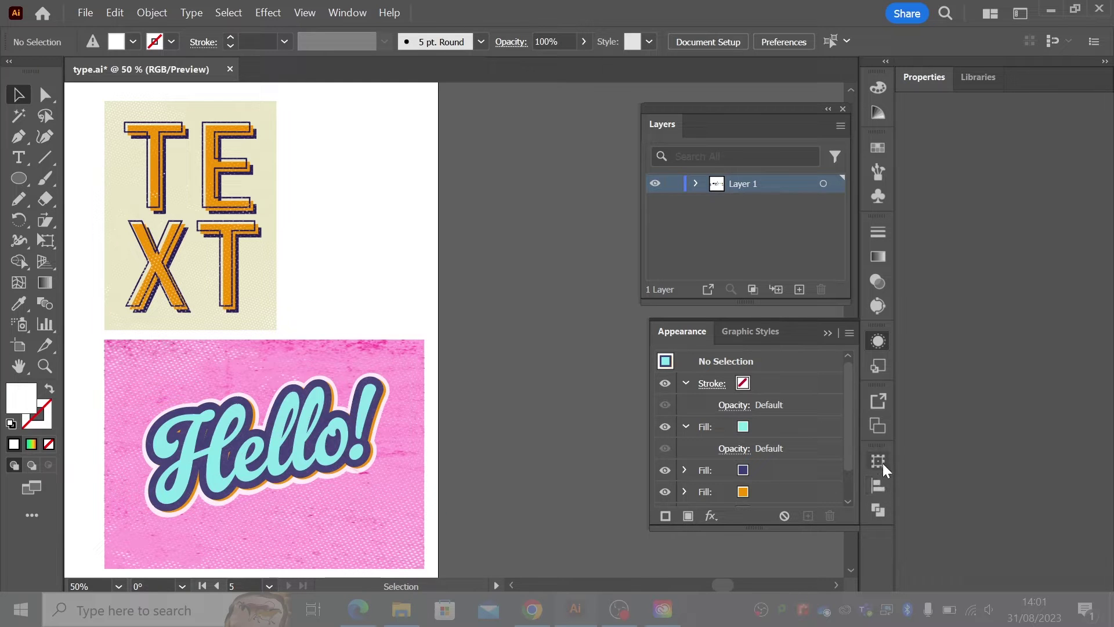
- Add a new artboard after Artboard 5
click(879, 503)
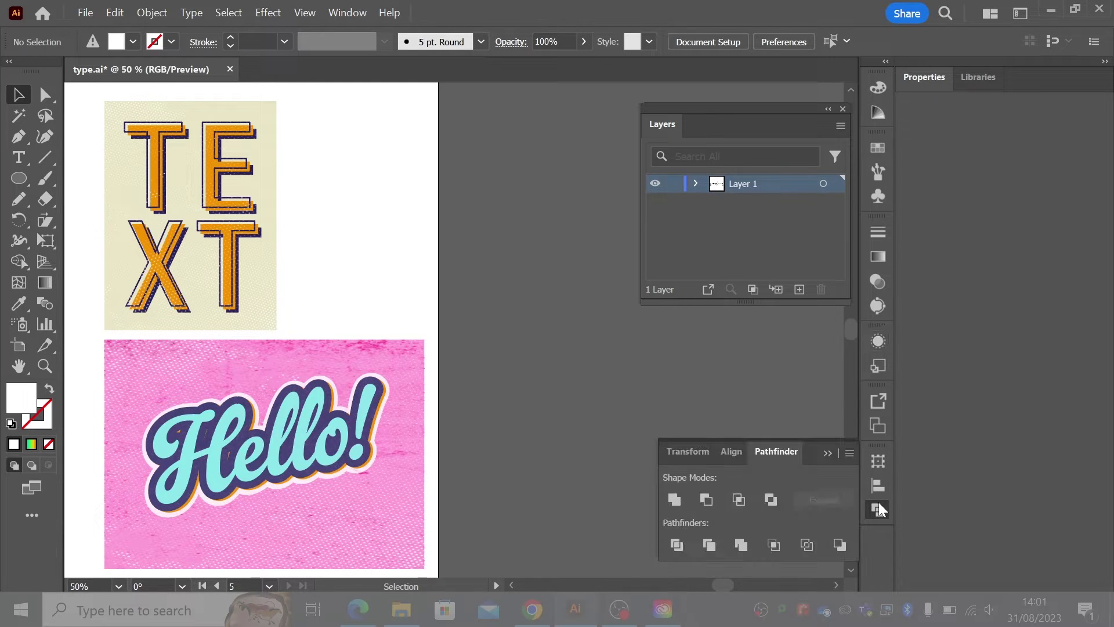
click(878, 426)
click(808, 556)
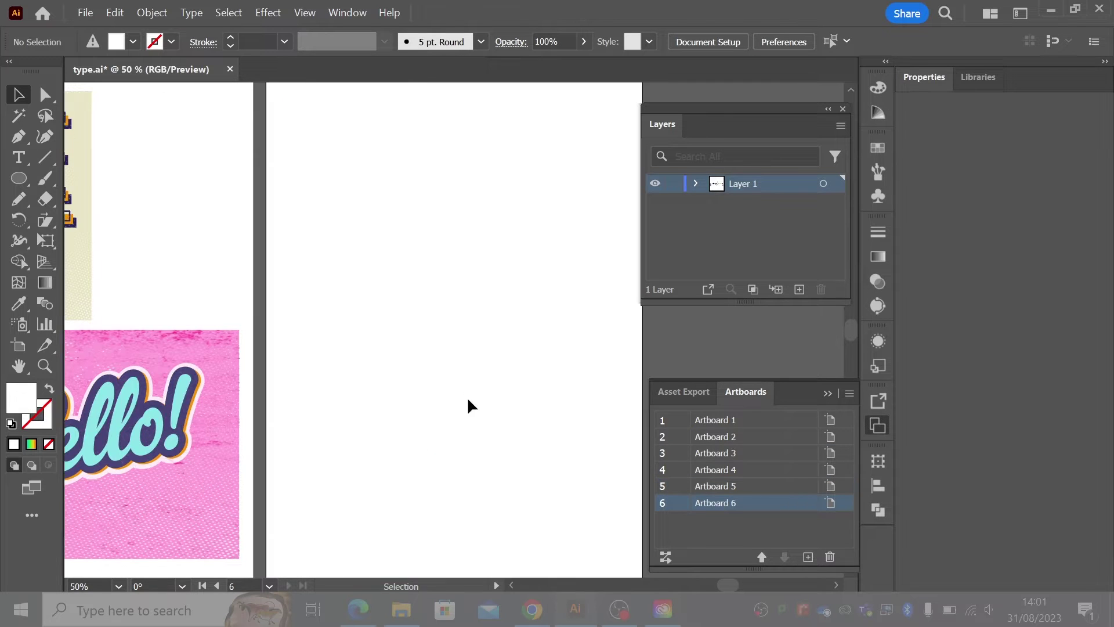
drag(393, 313, 312, 311)
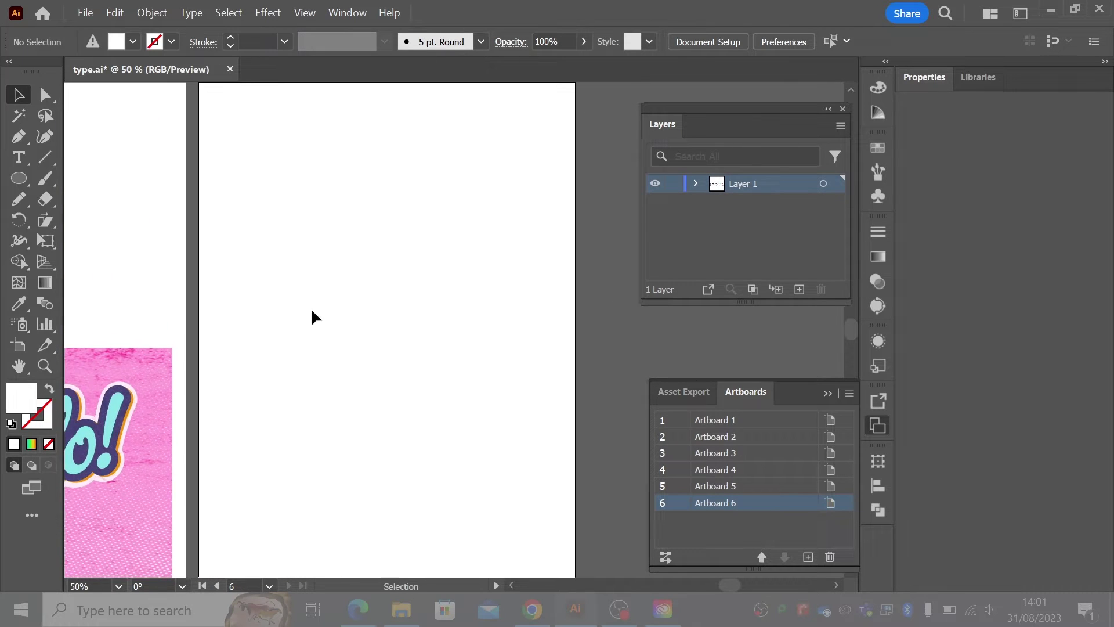
- Add point text reading "TEXT" in the upper part of the new artboard and enlarge it to about 130 pt
click(26, 160)
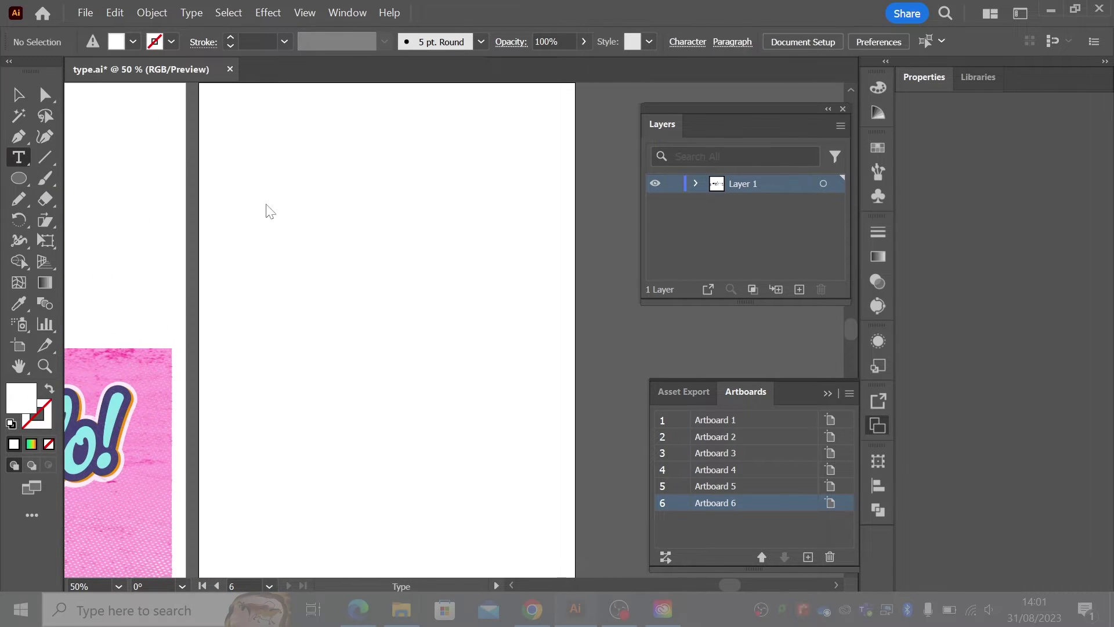
click(274, 197)
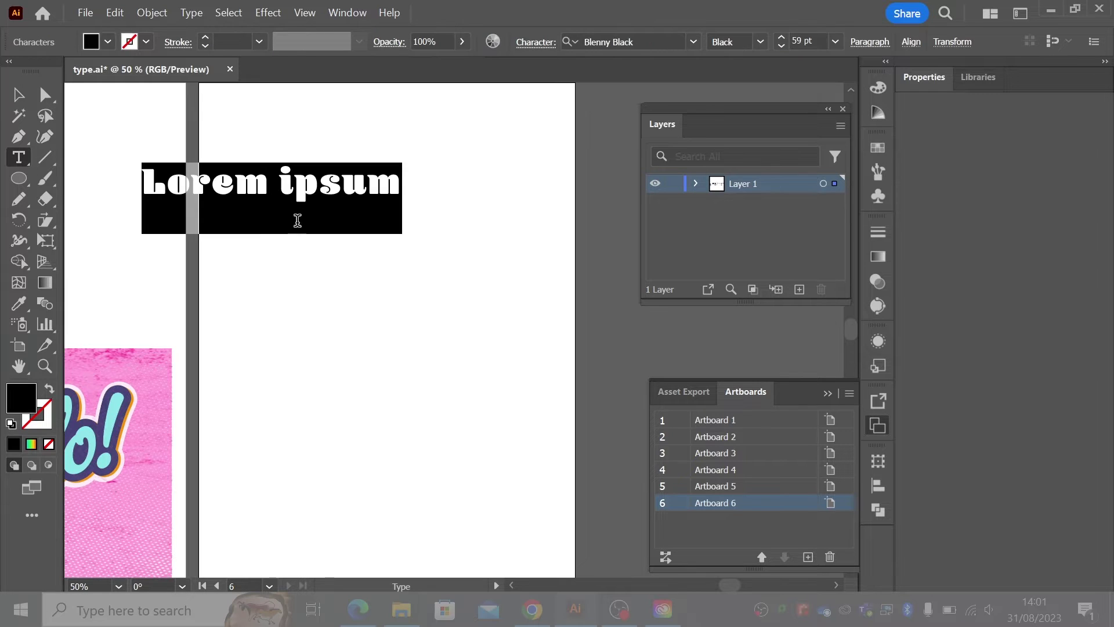
text(TEXT)
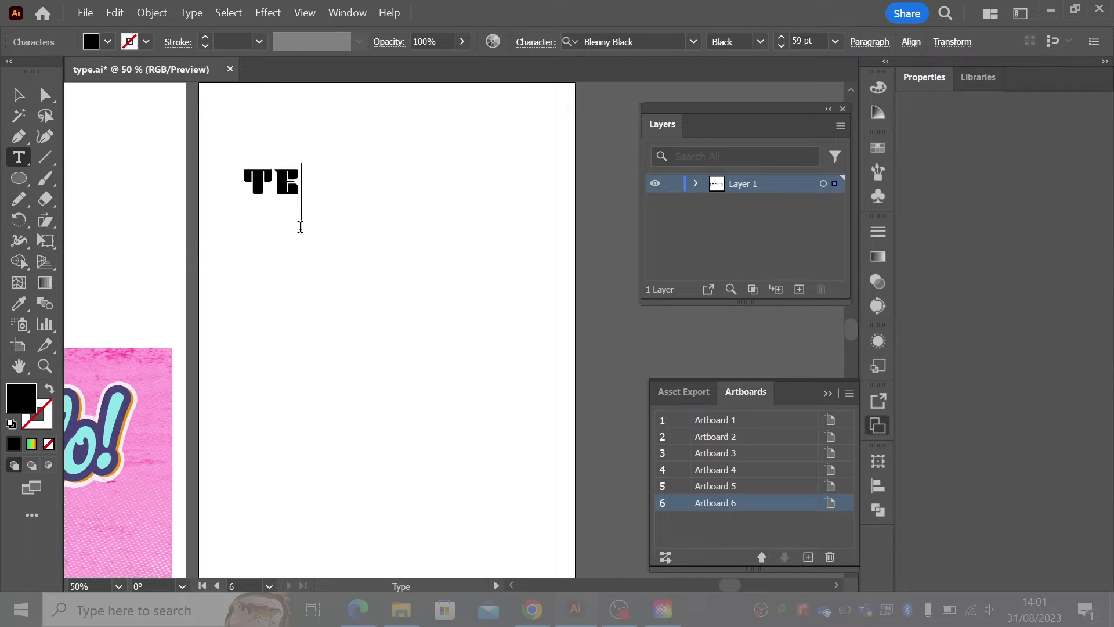
click(29, 93)
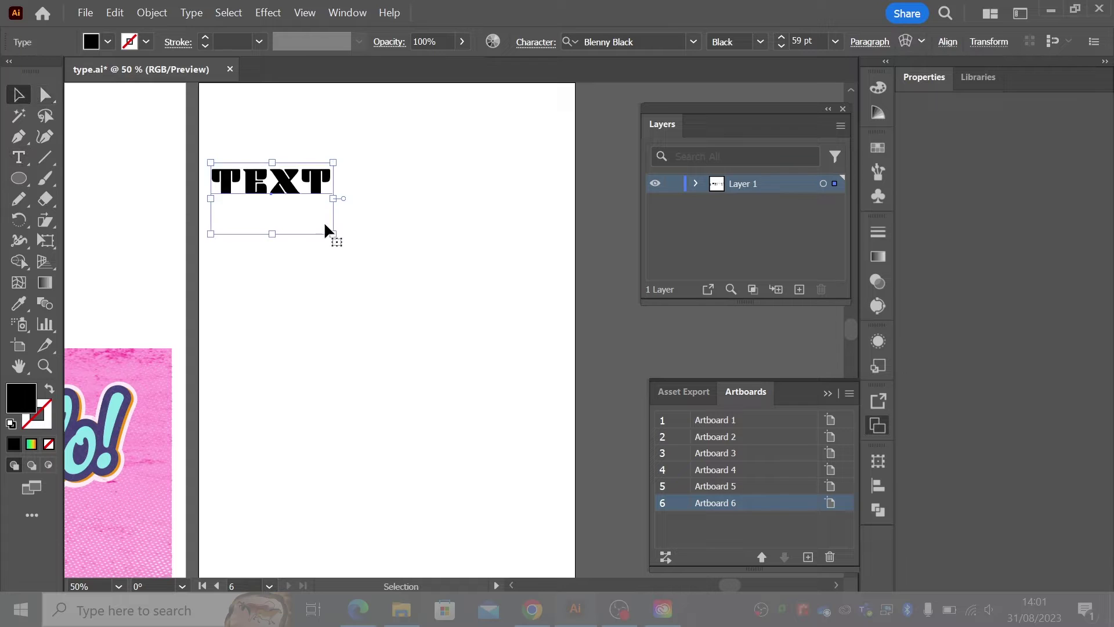
drag(336, 237, 462, 316)
drag(456, 214, 483, 216)
- Set the "TEXT" lettering's font to DIN 2014 Narrow Demi and scale it up to about 200 pt
click(585, 41)
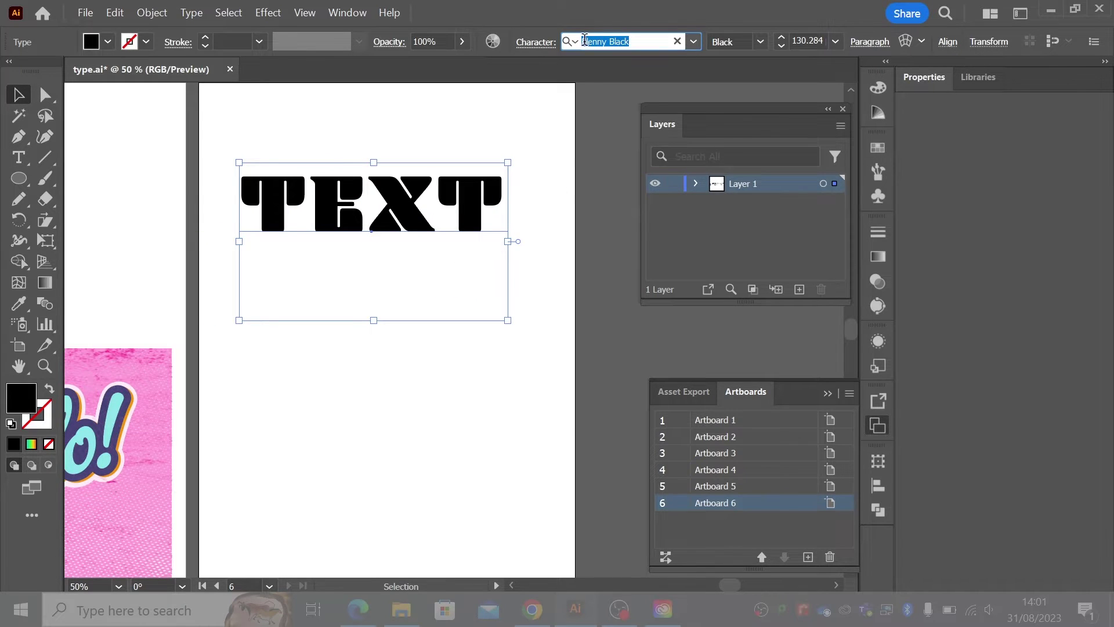
text(din)
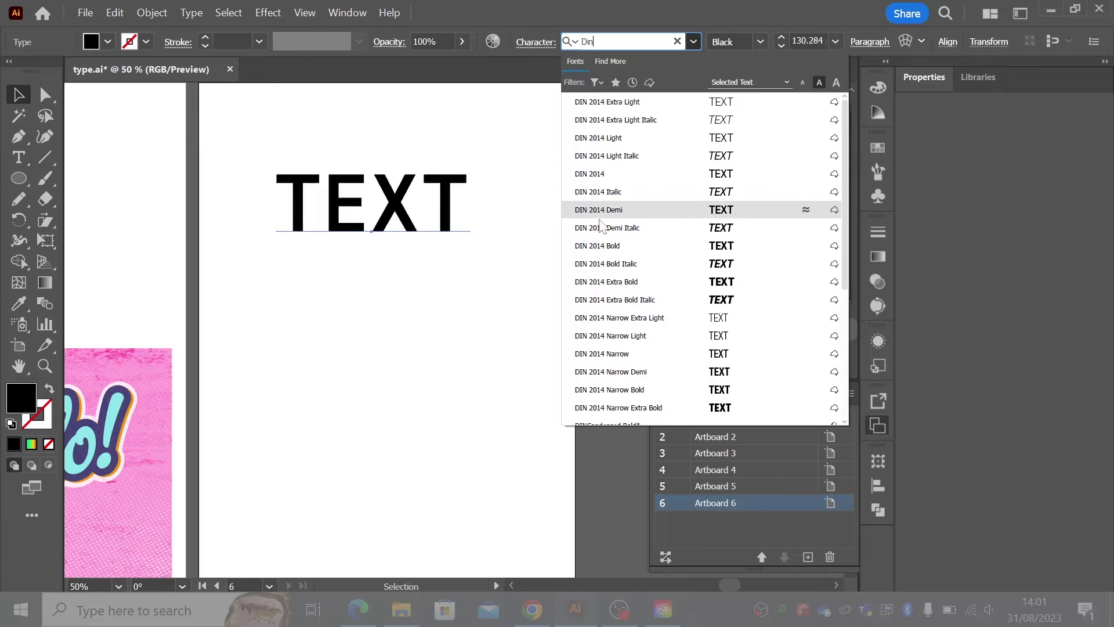
click(610, 377)
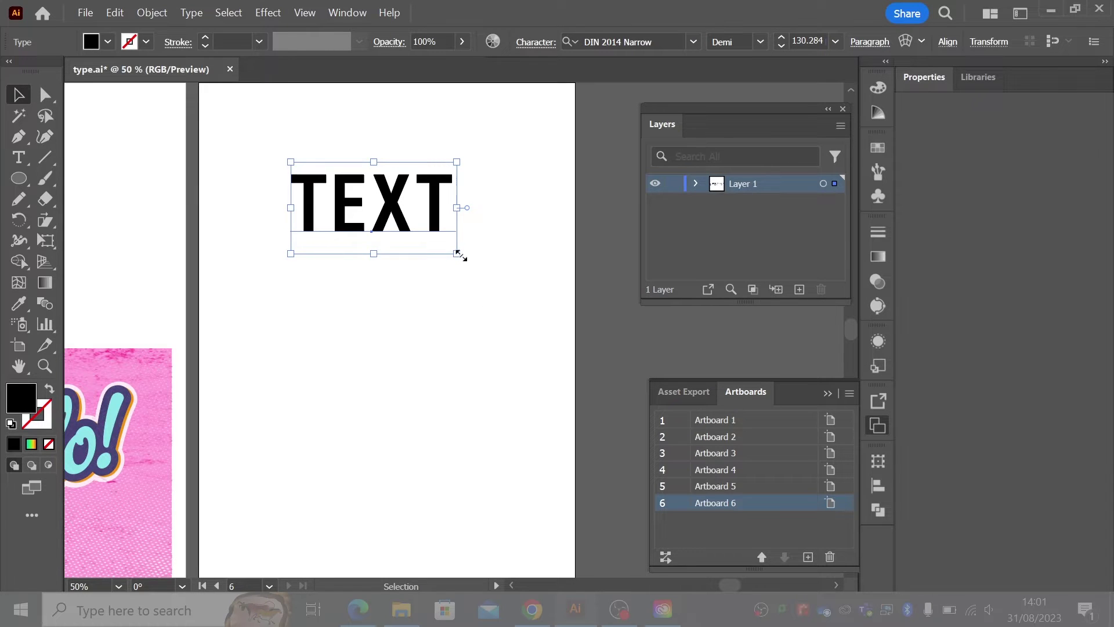
mouse_move(458, 253)
mouse_down()
mouse_move(508, 316)
mouse_move(519, 290)
mouse_move(466, 291)
mouse_move(472, 267)
mouse_up()
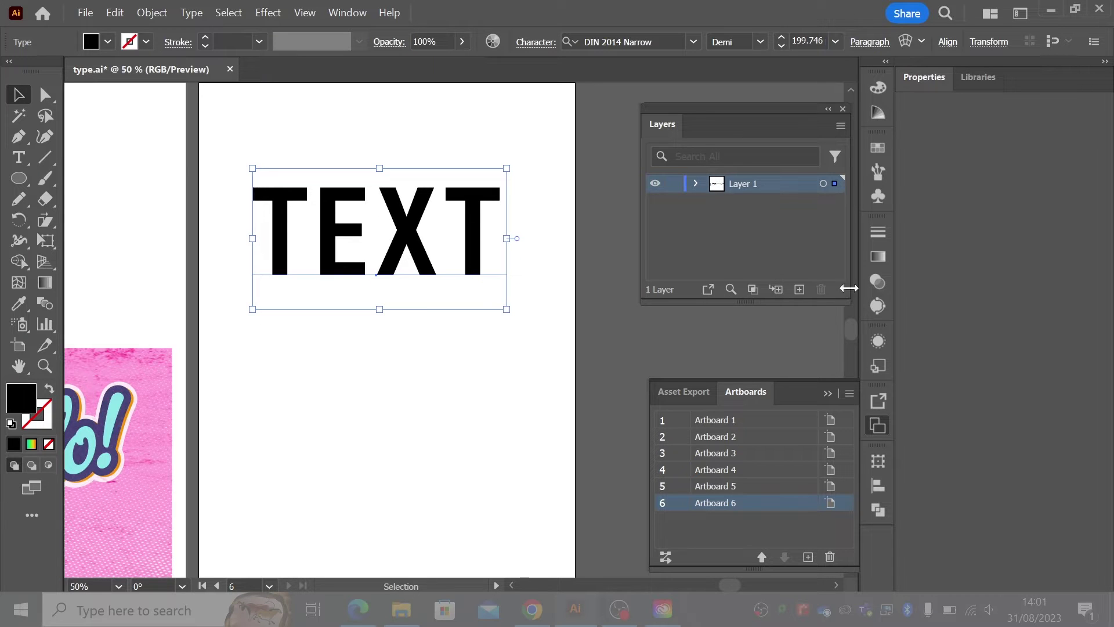
- Show the appearance attributes of the "TEXT" lettering, move it slightly up the artboard and convert it to outlines
click(873, 346)
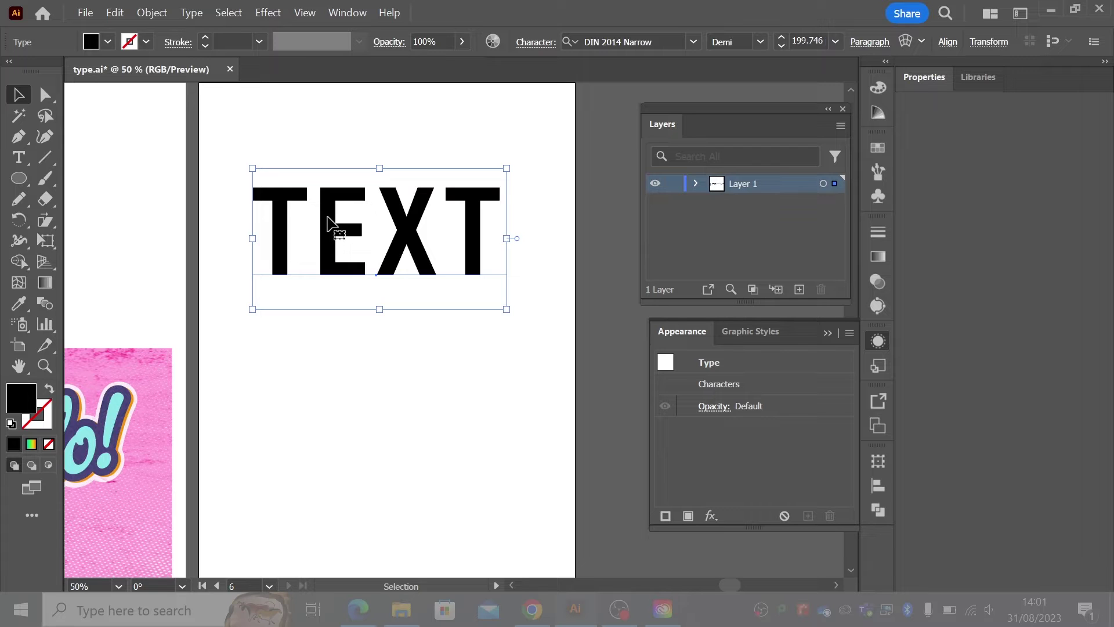
drag(328, 224, 328, 184)
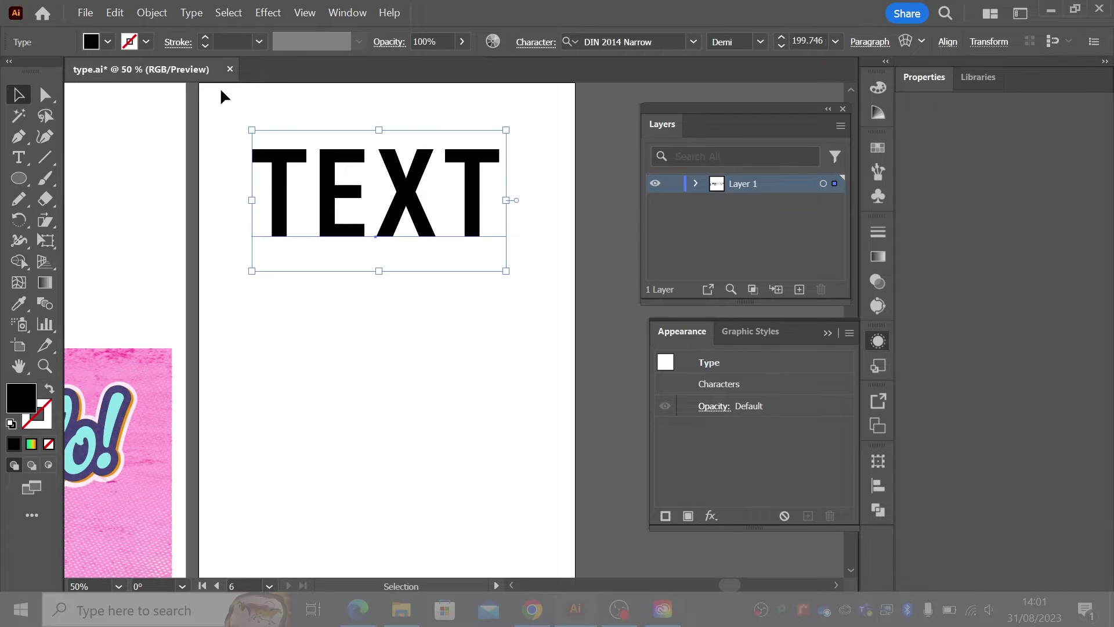
click(190, 12)
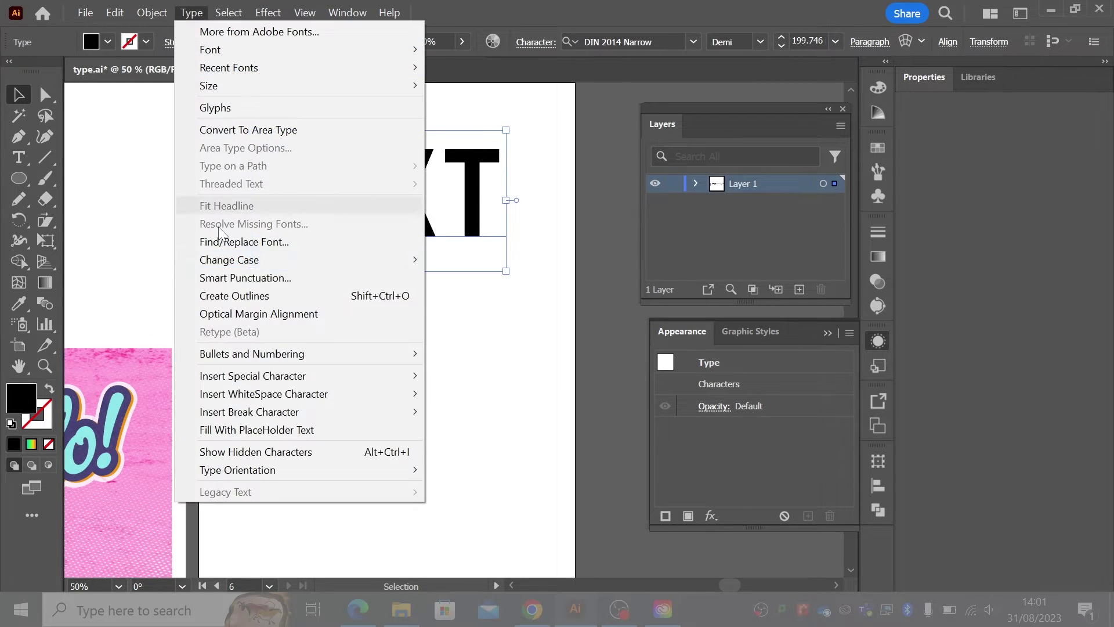
click(219, 296)
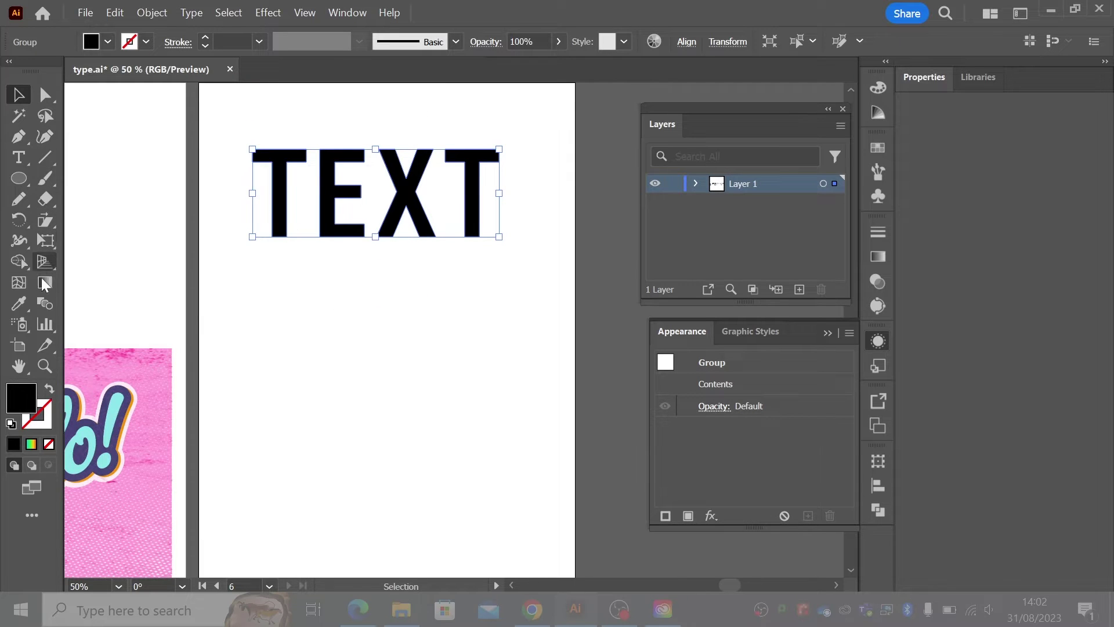
- Fill the outlined letter group with the yellow-to-red gradient swatch
click(107, 41)
click(24, 107)
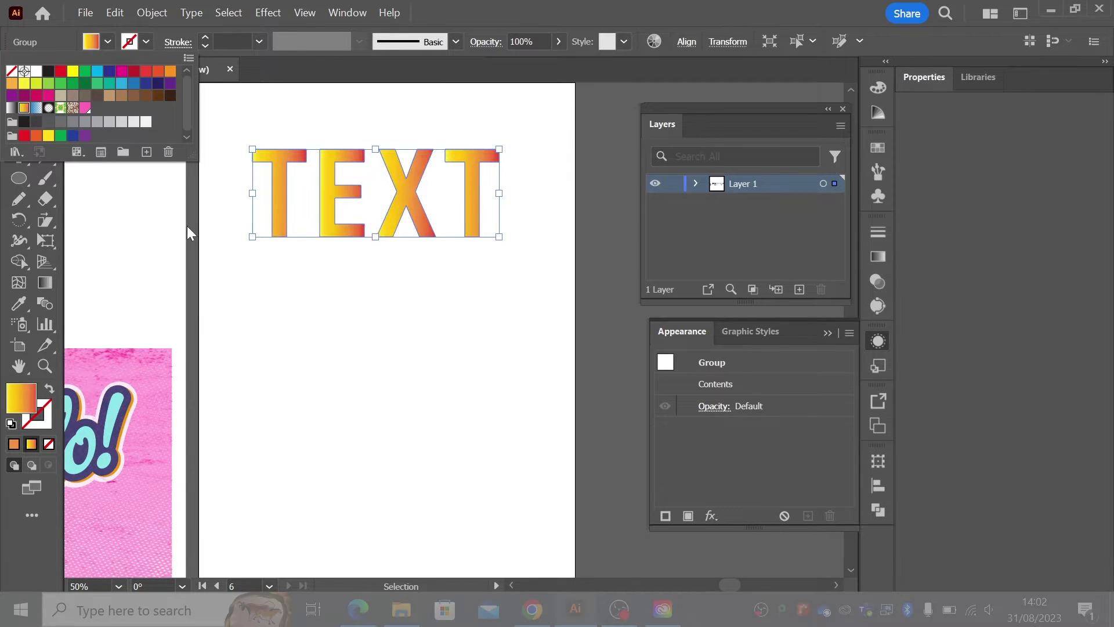
click(275, 210)
- Combine the outlined letters into one compound path and fill it with the yellow-to-red gradient swatch
click(150, 12)
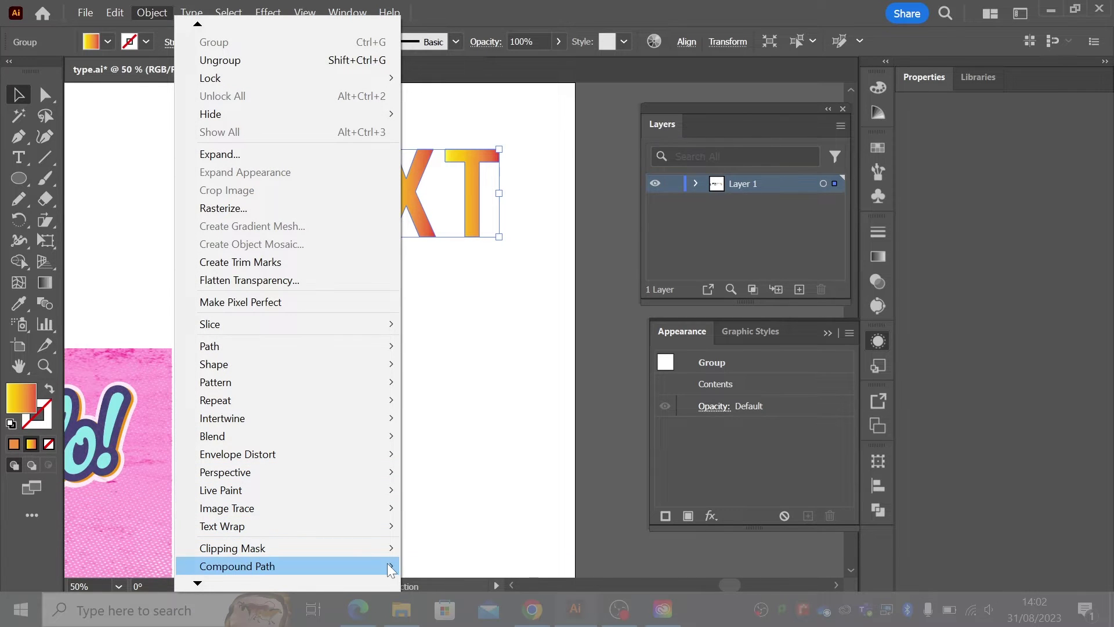
mouse_move(388, 564)
click(437, 565)
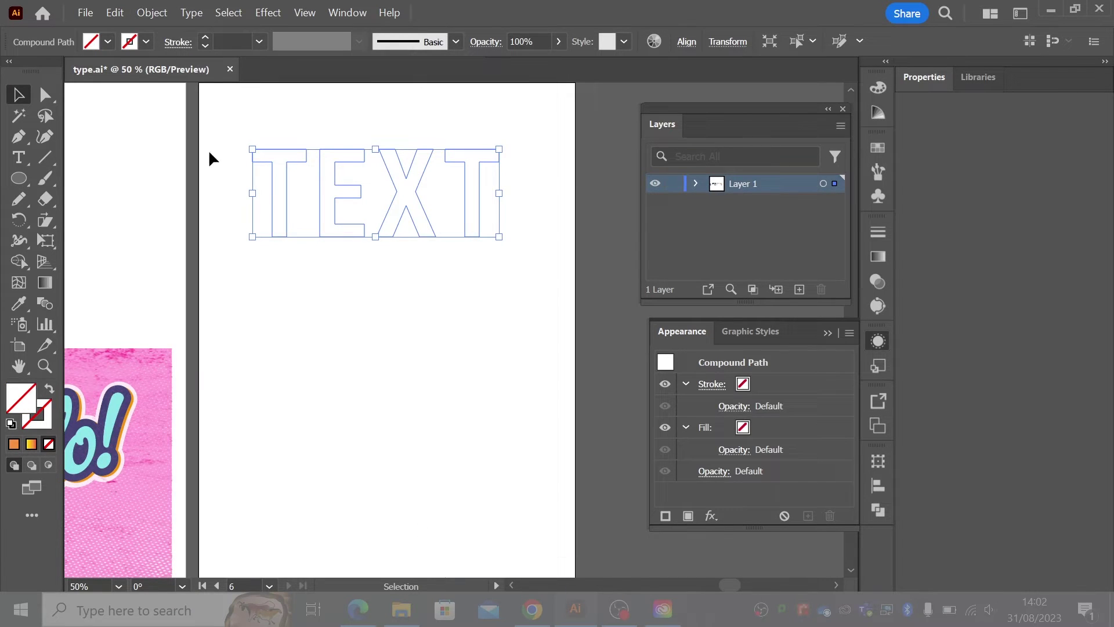
click(108, 41)
click(24, 108)
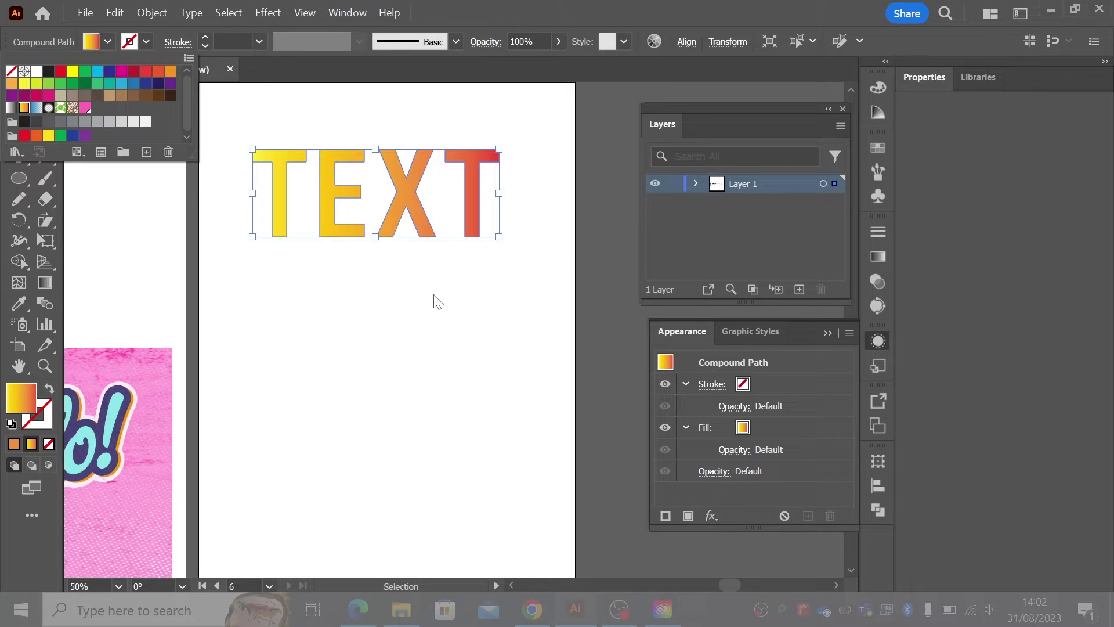
click(119, 133)
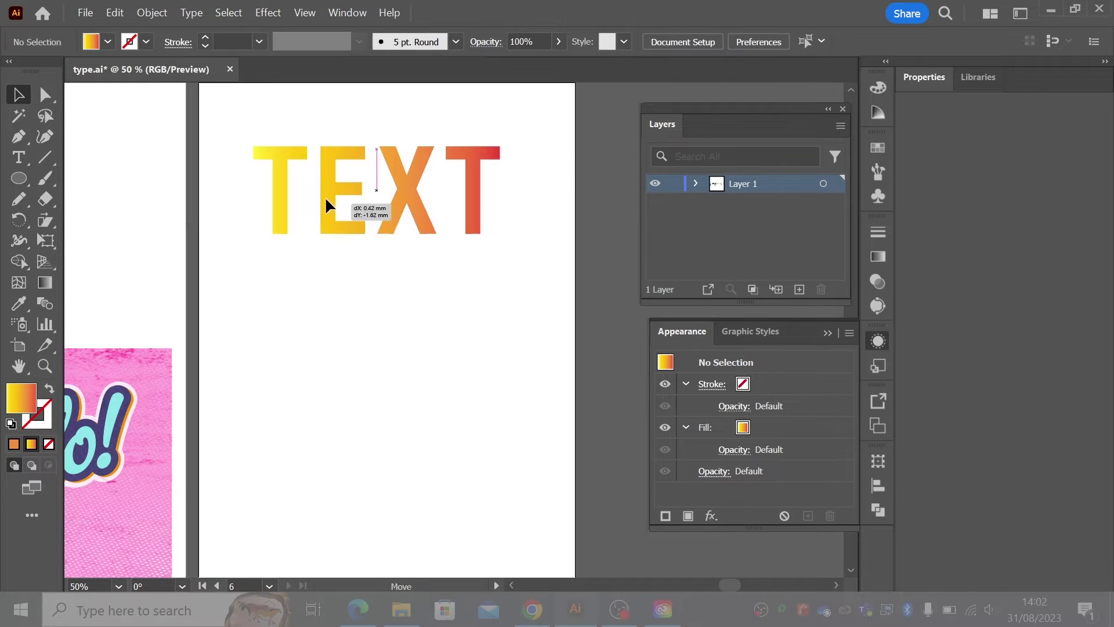
- Delete the gradient-filled "TEXT" lettering and add new point text reading "TXT" in the artboard's upper part
drag(332, 224, 328, 201)
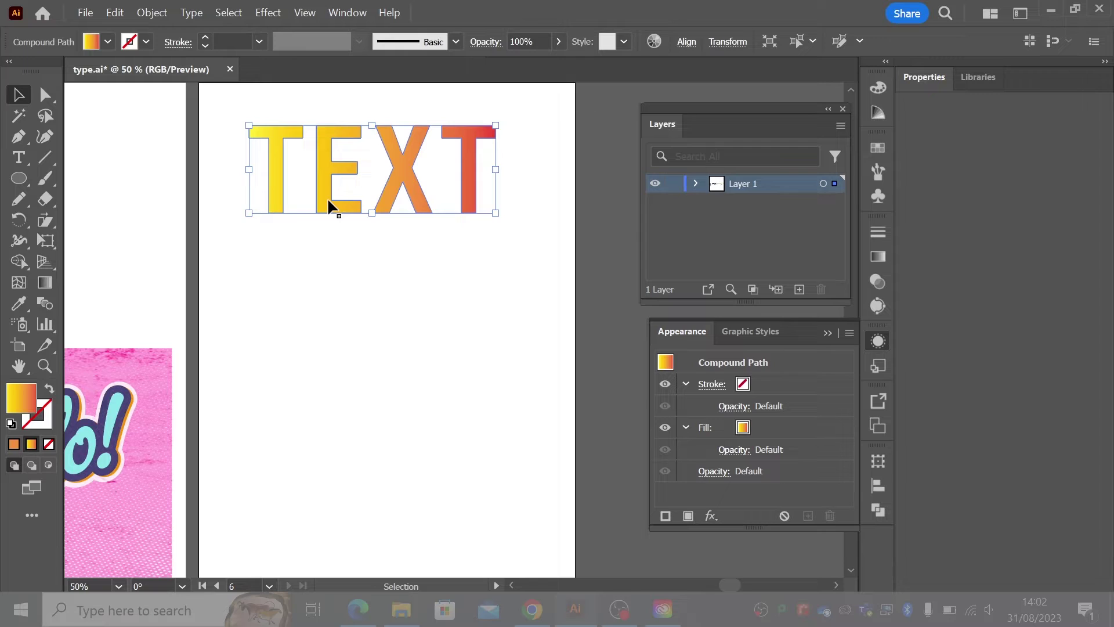
key(Delete)
click(19, 157)
click(267, 205)
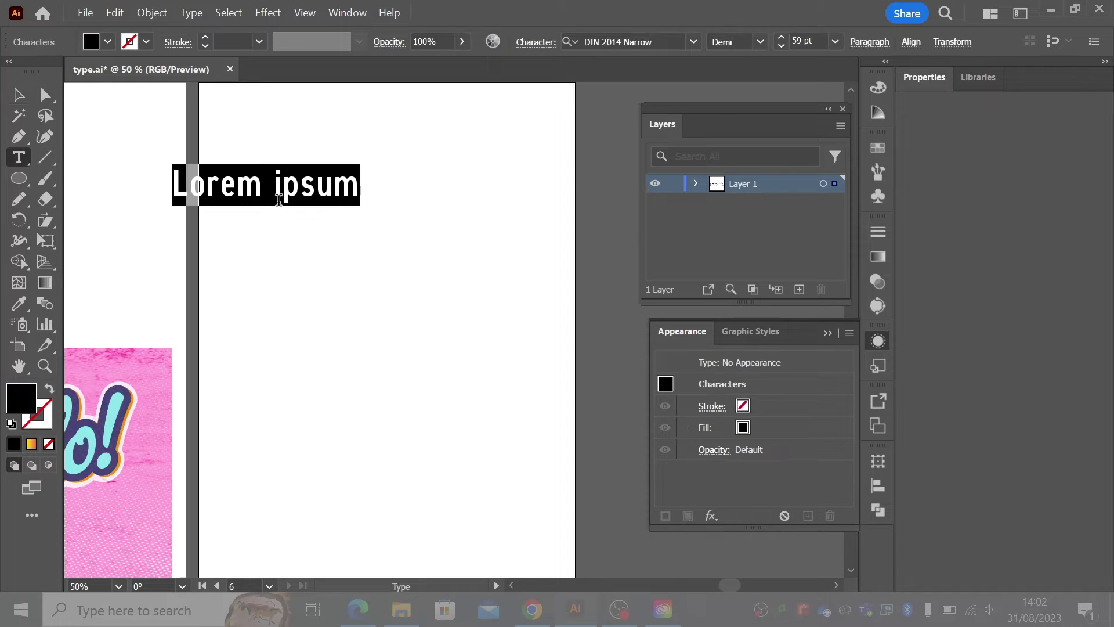
text(TXT)
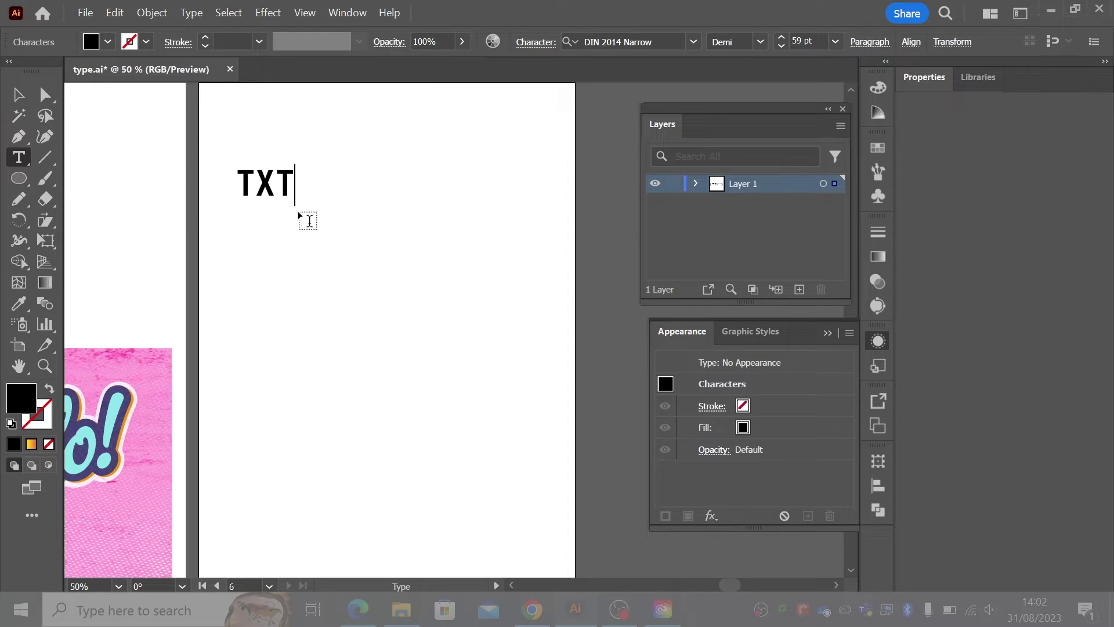
- Correct the lettering to read "TEXT", enlarge it to about 220 pt and place it across the artboard's upper part
key(BackSpace)
key(BackSpace)
text(EXT)
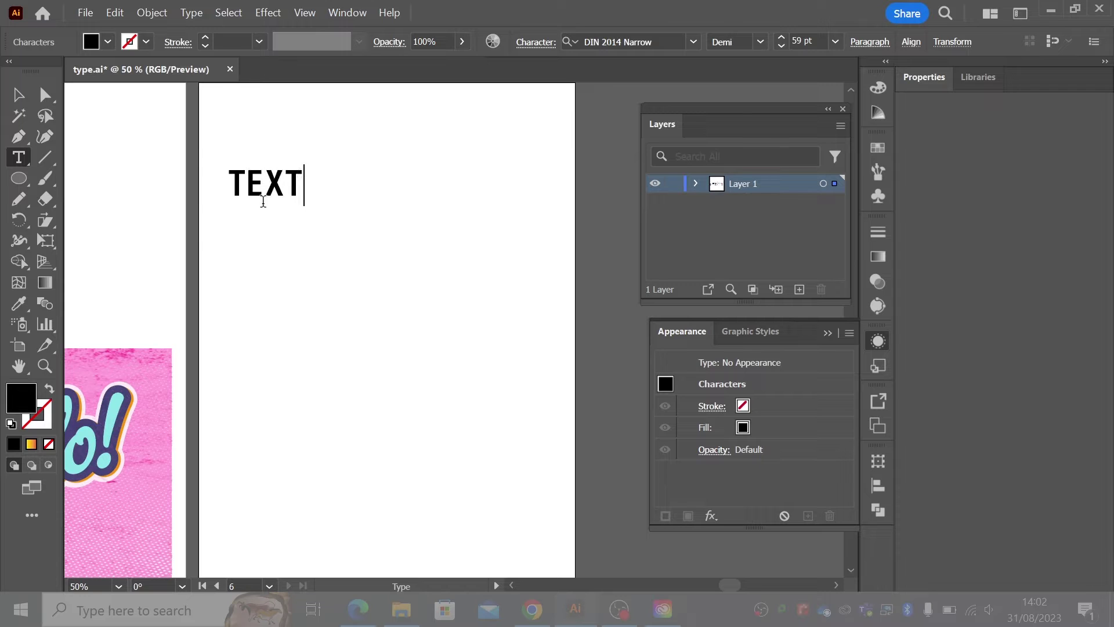
key(Escape)
drag(303, 207, 504, 320)
drag(473, 269, 483, 226)
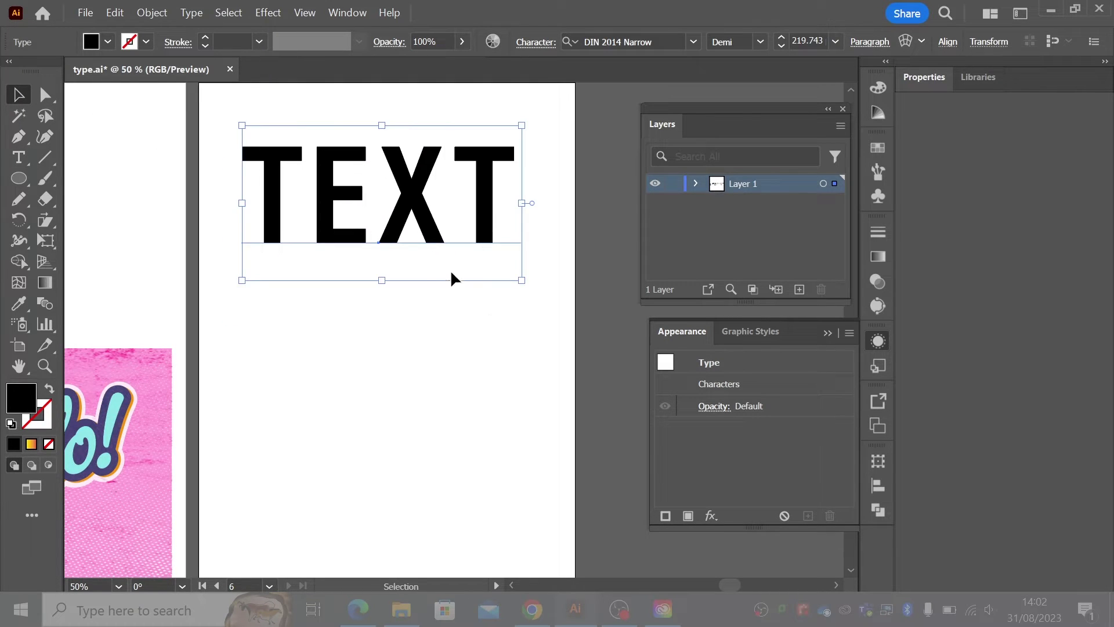
- Try the yellow-to-red gradient swatch on the live lettering, apply the black swatch instead and move the text slightly down
click(108, 42)
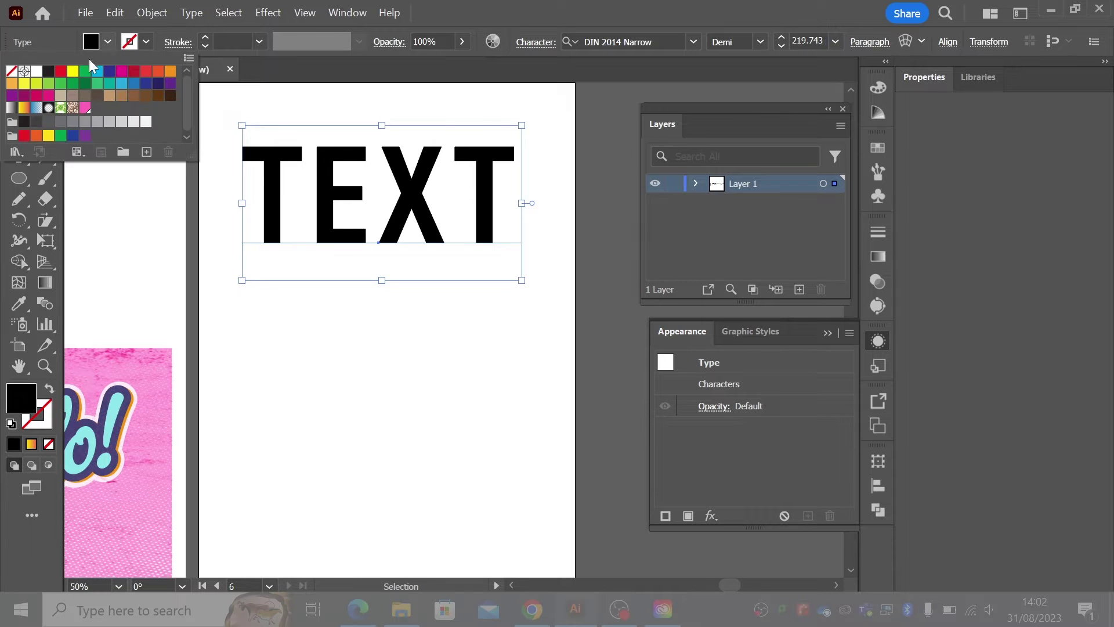
click(23, 108)
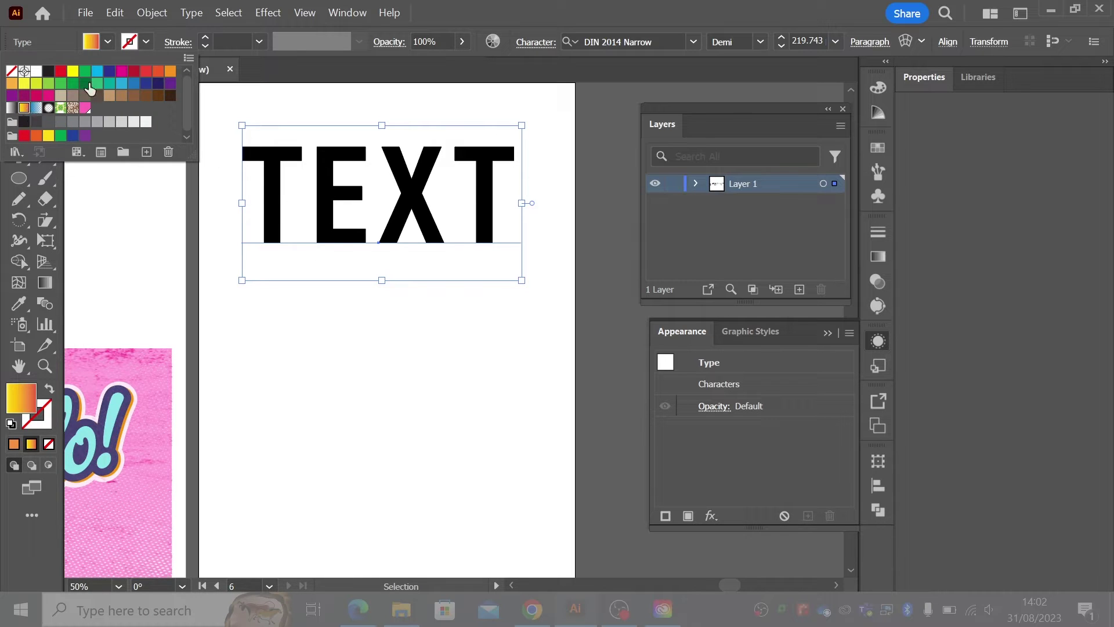
click(48, 70)
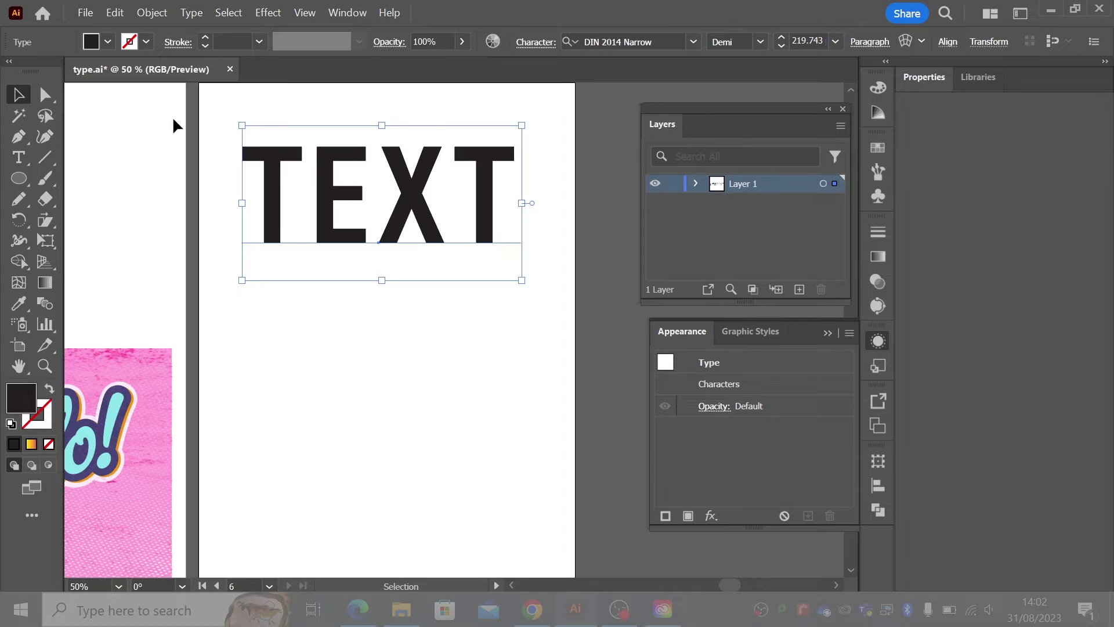
drag(301, 161, 299, 173)
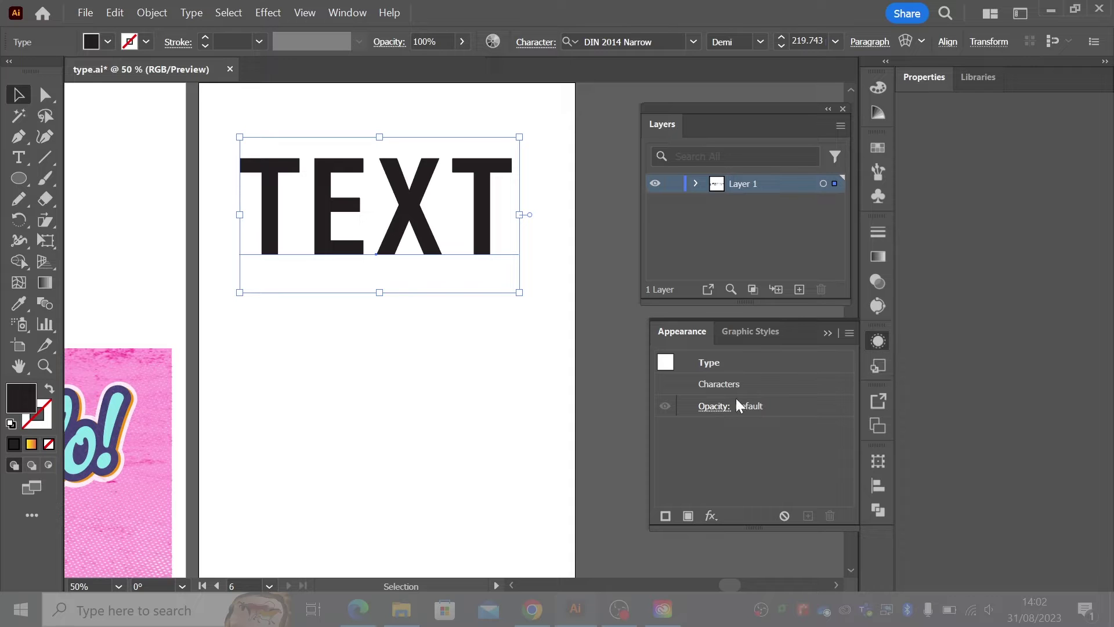
- Set the character-level fill of the "TEXT" lettering to None and select it as an object
click(714, 386)
double_click(714, 385)
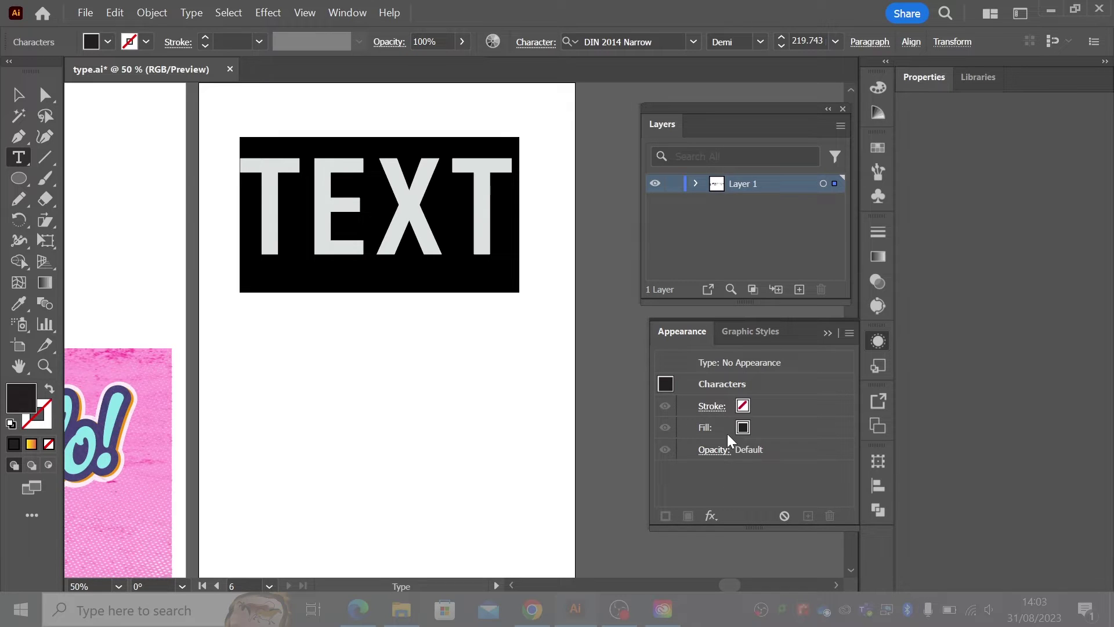
click(744, 427)
click(757, 427)
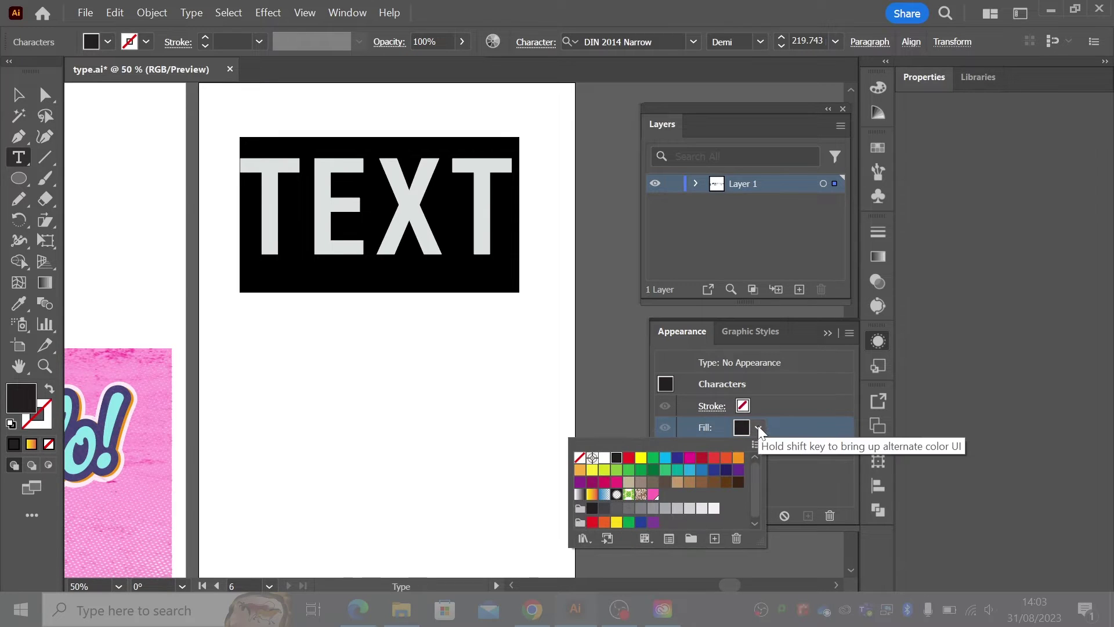
click(579, 457)
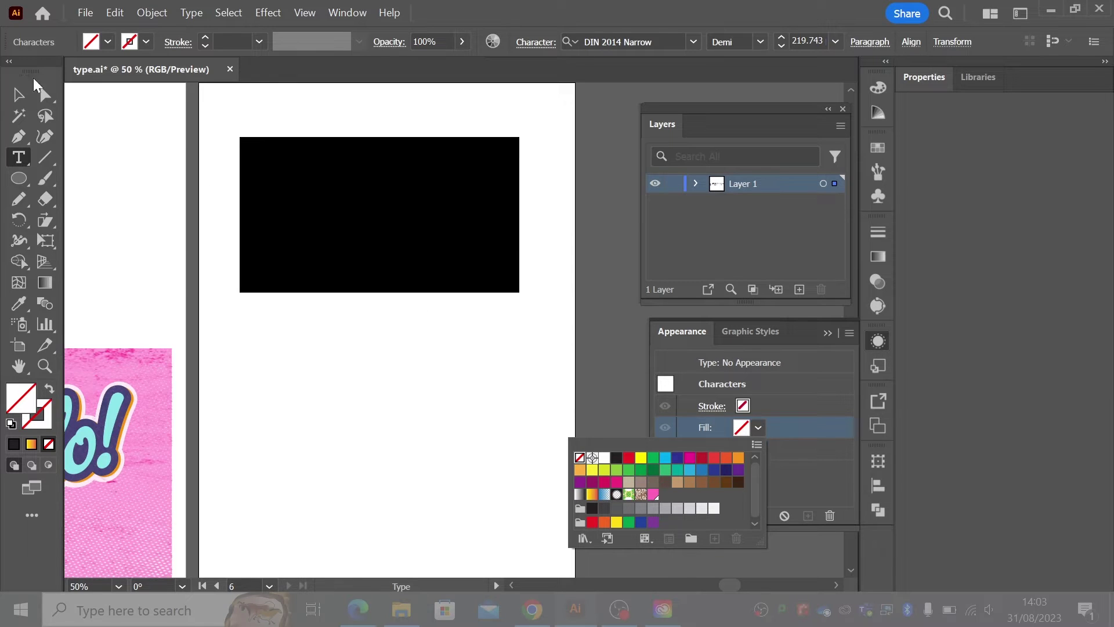
click(18, 94)
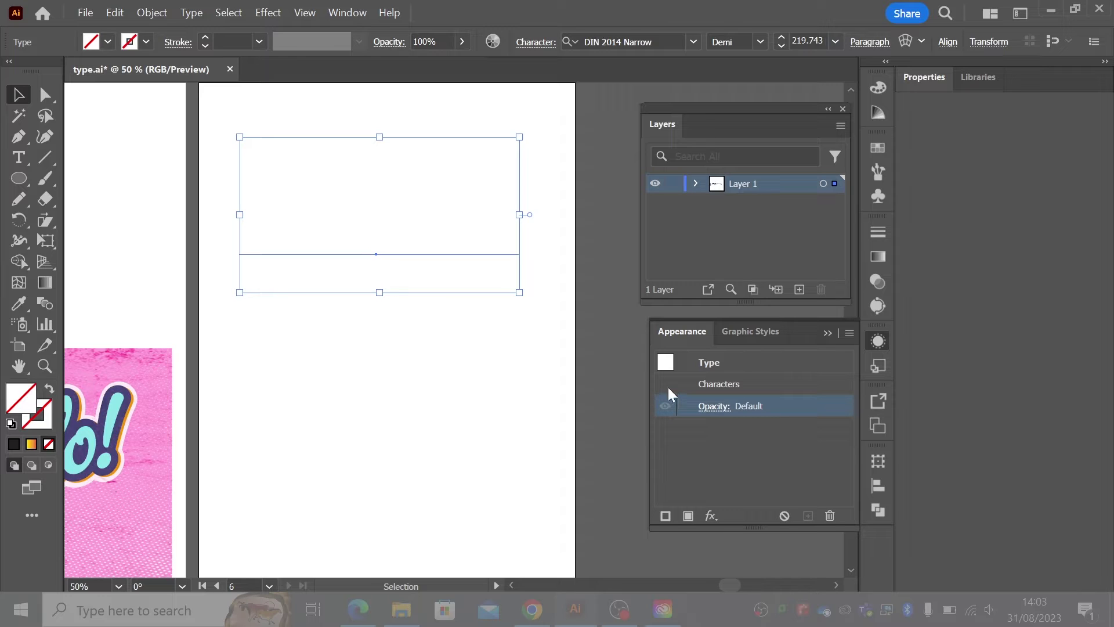
- Add a new fill to the type object as a whole and set it to the yellow-to-red gradient swatch
click(712, 363)
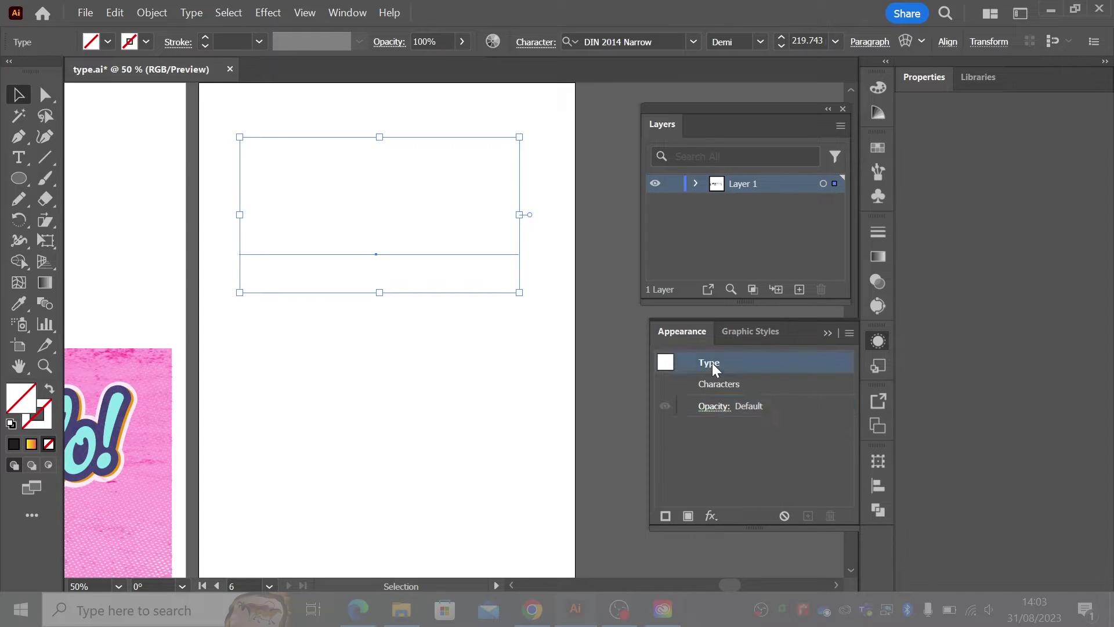
click(689, 516)
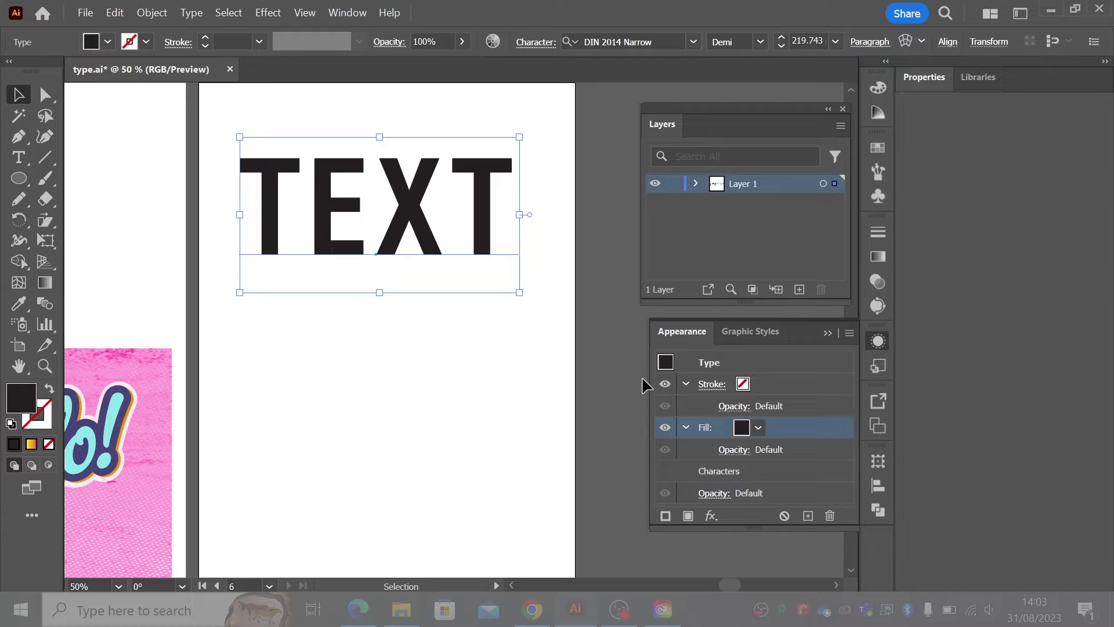
click(758, 427)
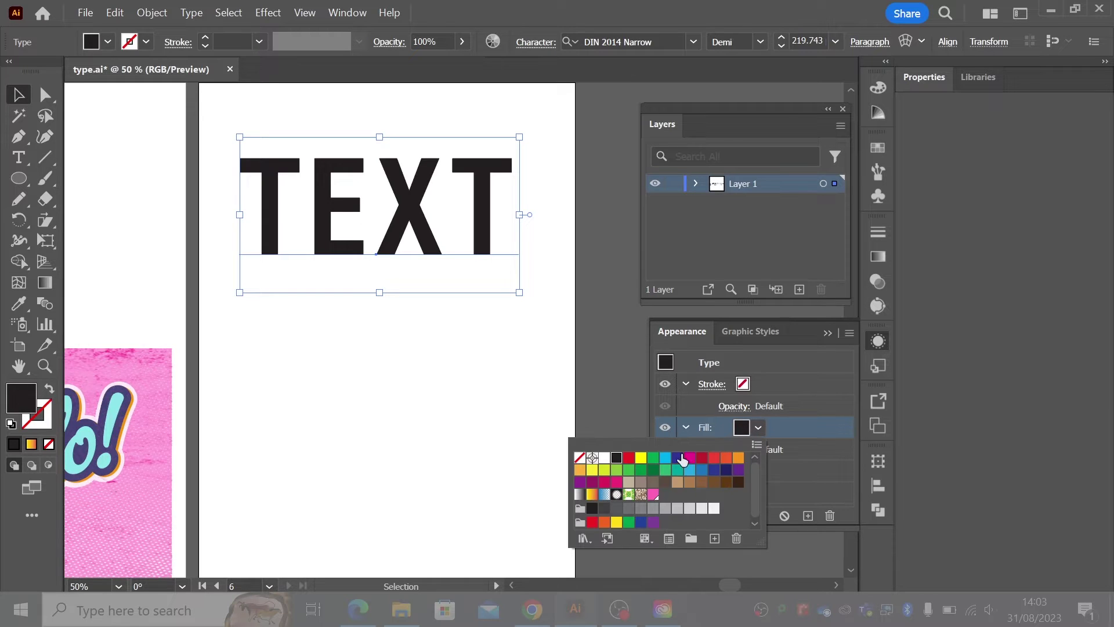
click(592, 495)
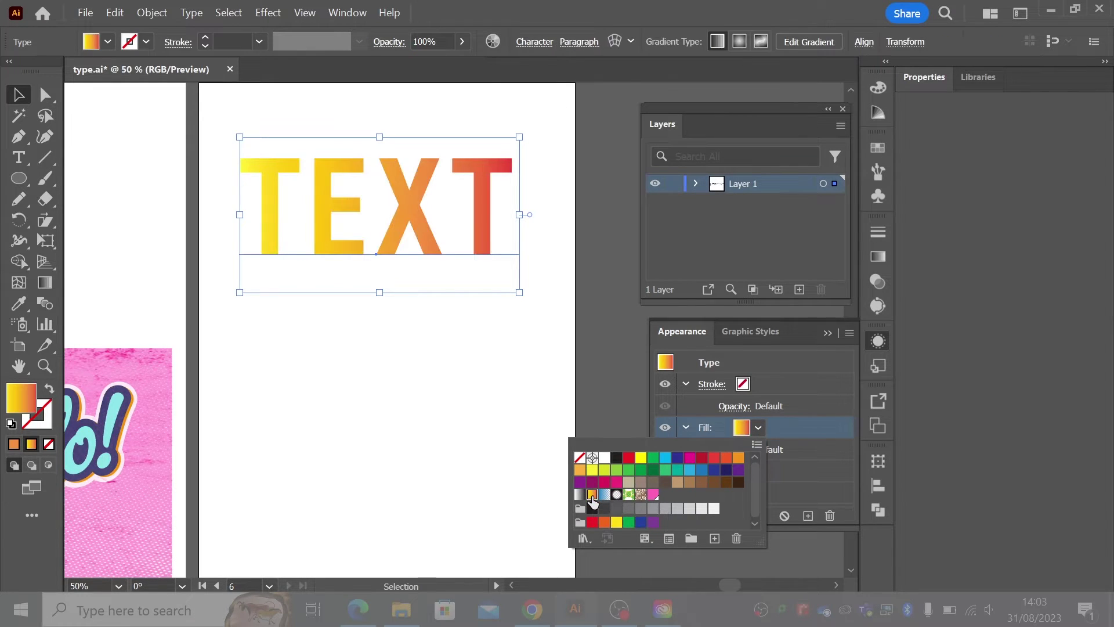
click(19, 94)
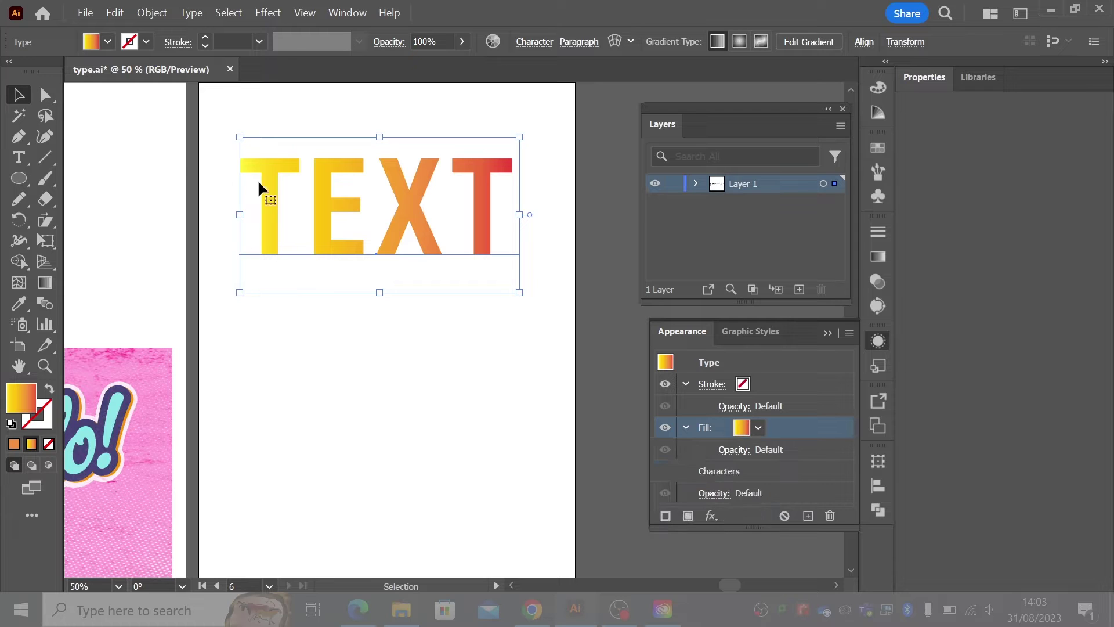
- Replace the gradient-filled text with "WORD" and move it slightly to the right on the artboard
double_click(480, 221)
key(ctrl+a)
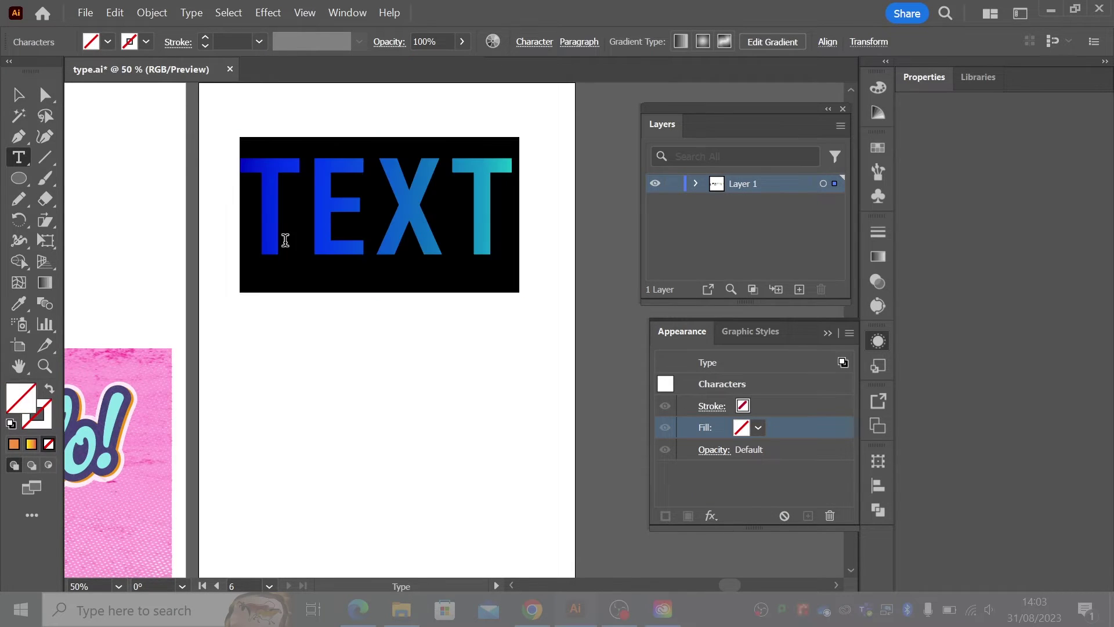
text(WORD)
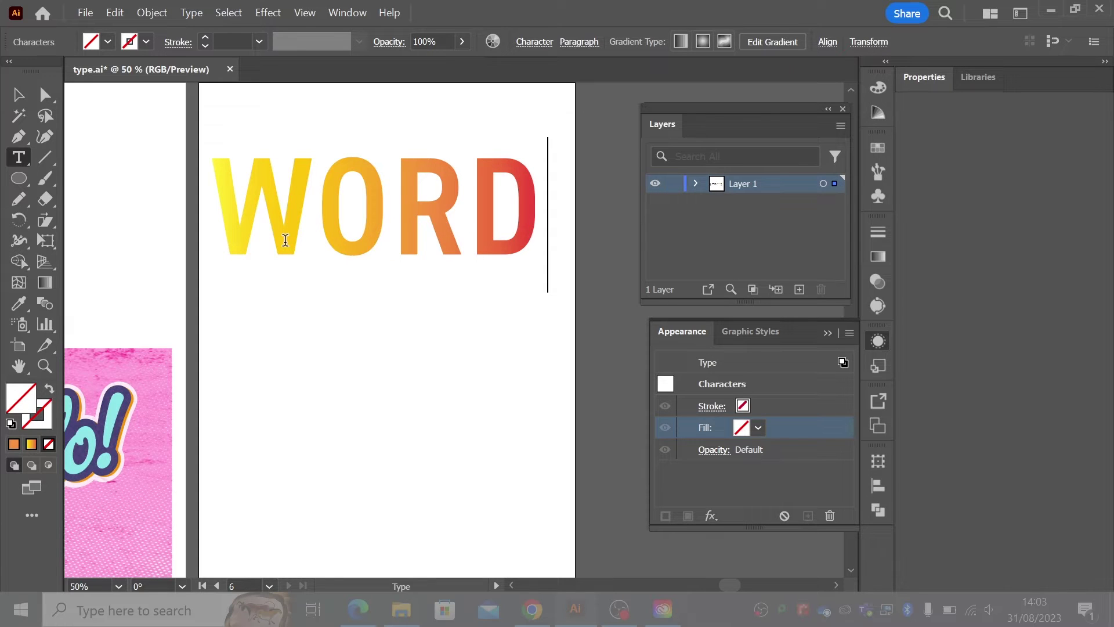
key(Escape)
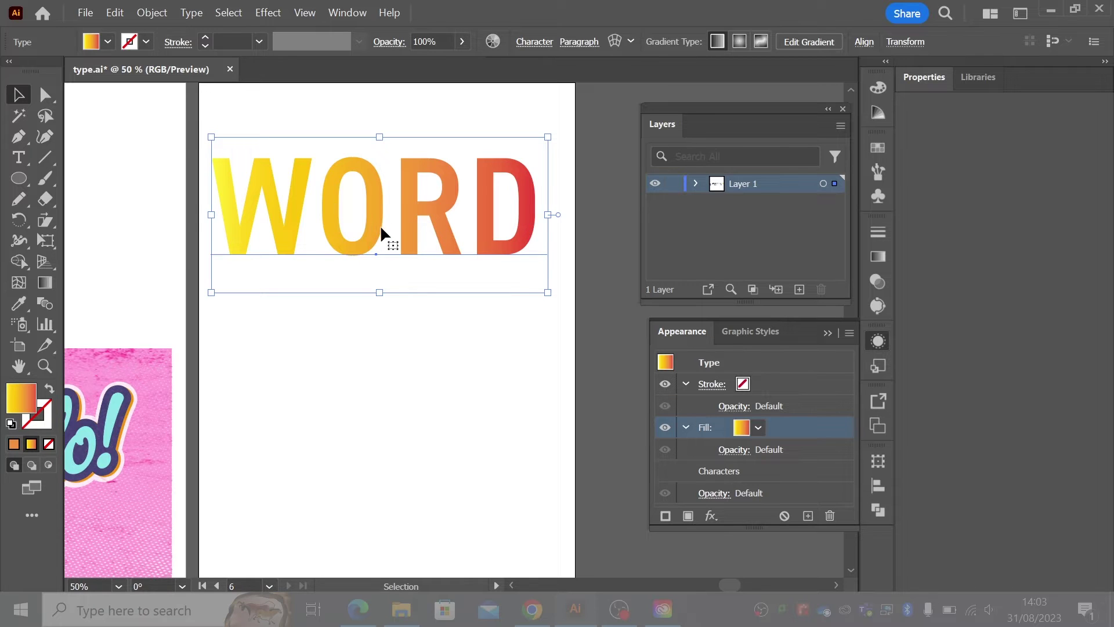
drag(381, 226, 387, 226)
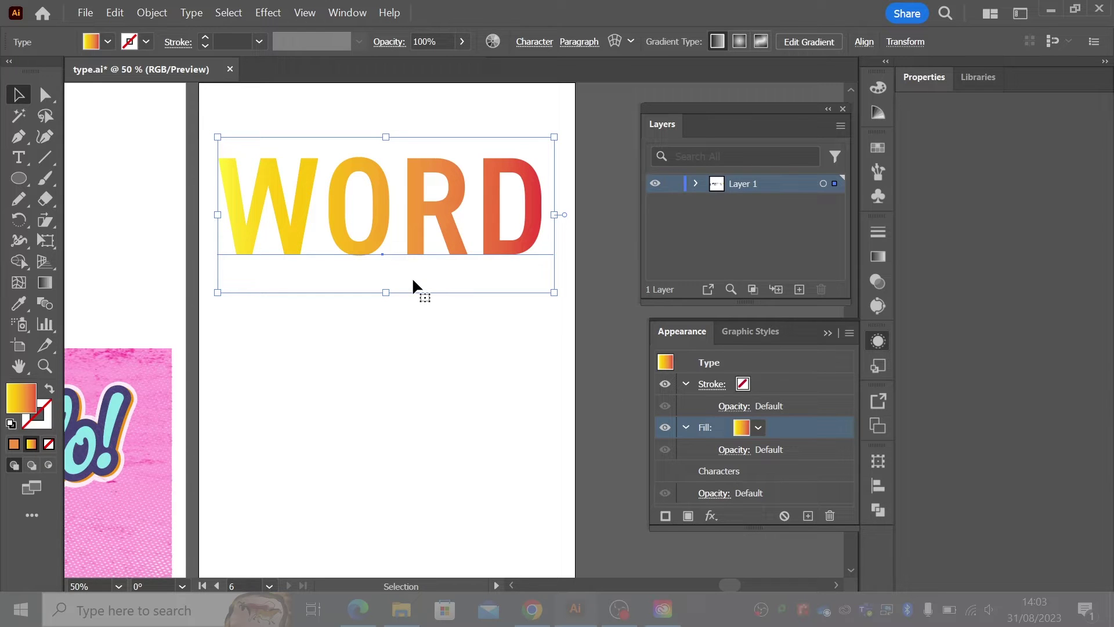
- Change the object-level fill of the "WORD" text to the black swatch
scroll(286, 331, left, 5)
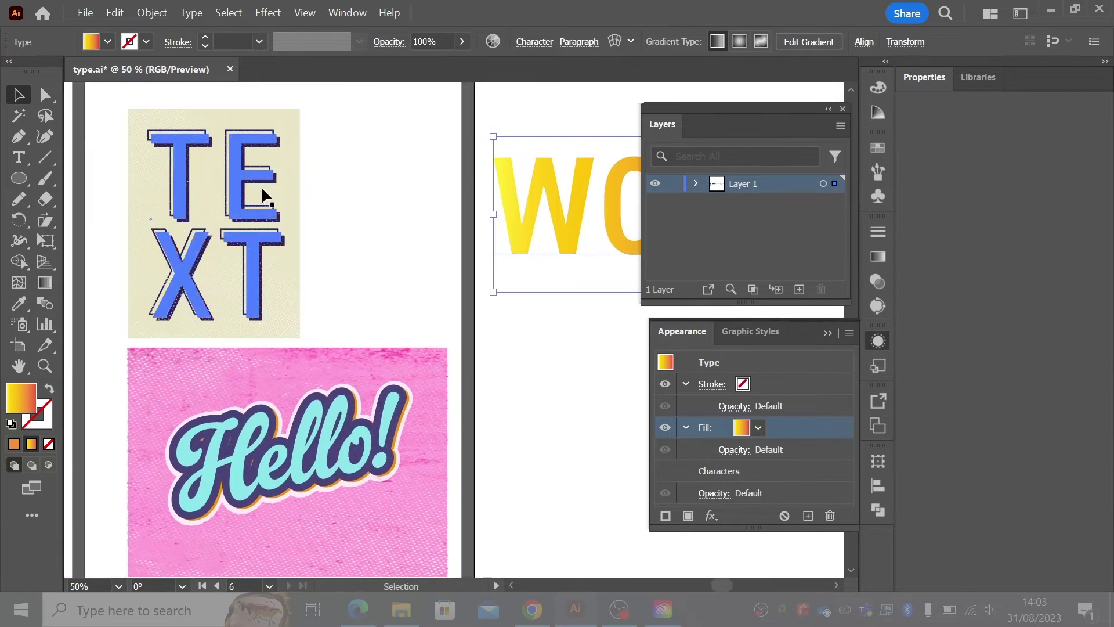
click(517, 354)
drag(517, 353, 346, 336)
click(446, 254)
scroll(555, 372, right, 2)
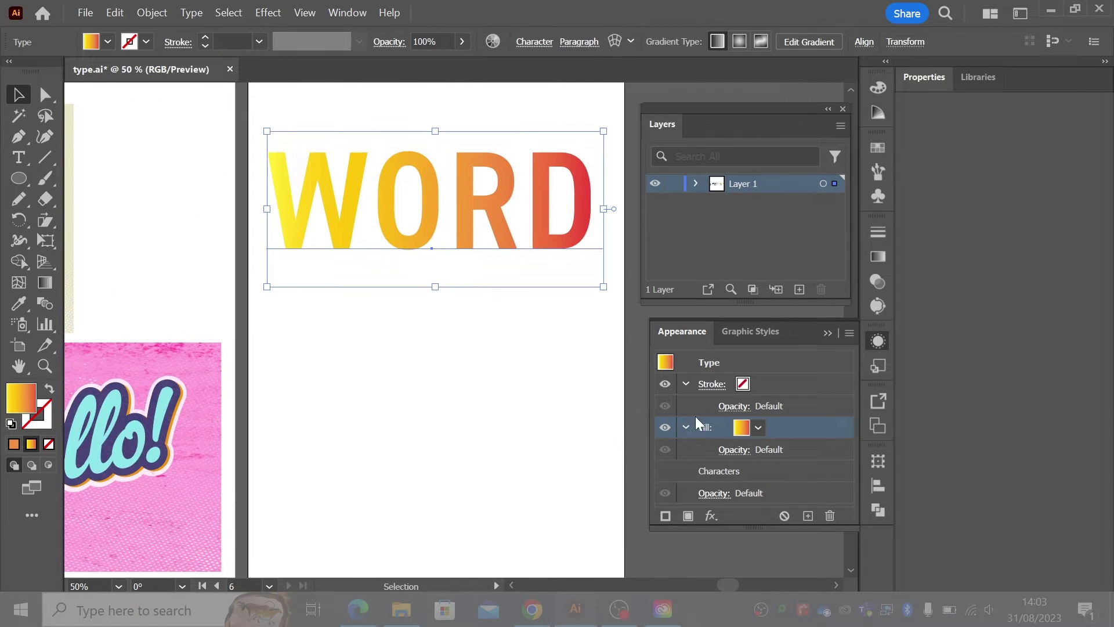
click(758, 428)
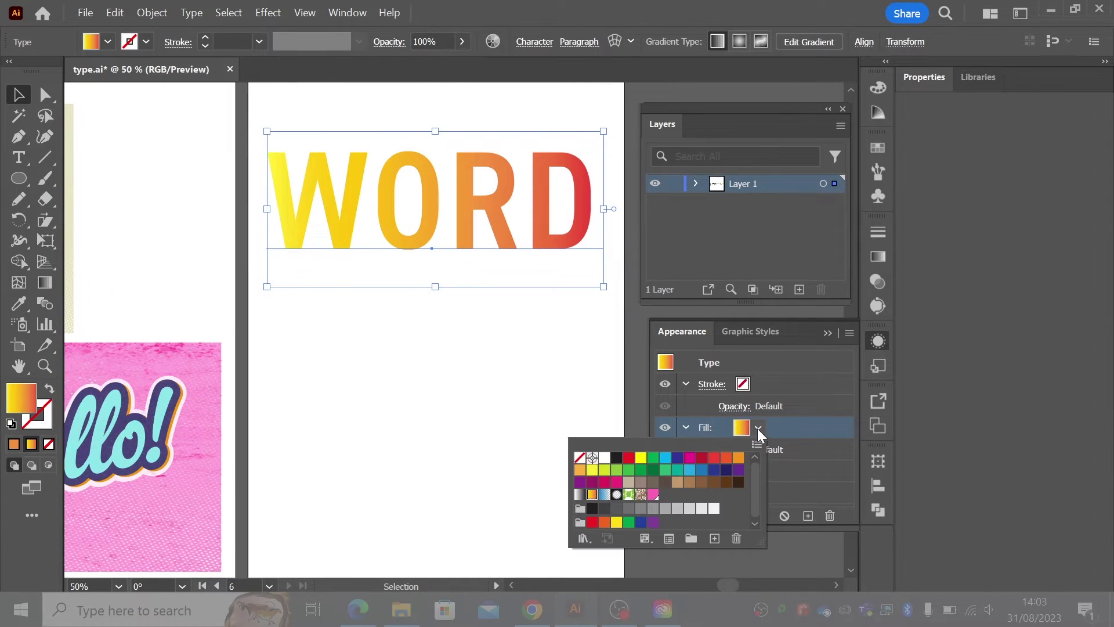
click(616, 458)
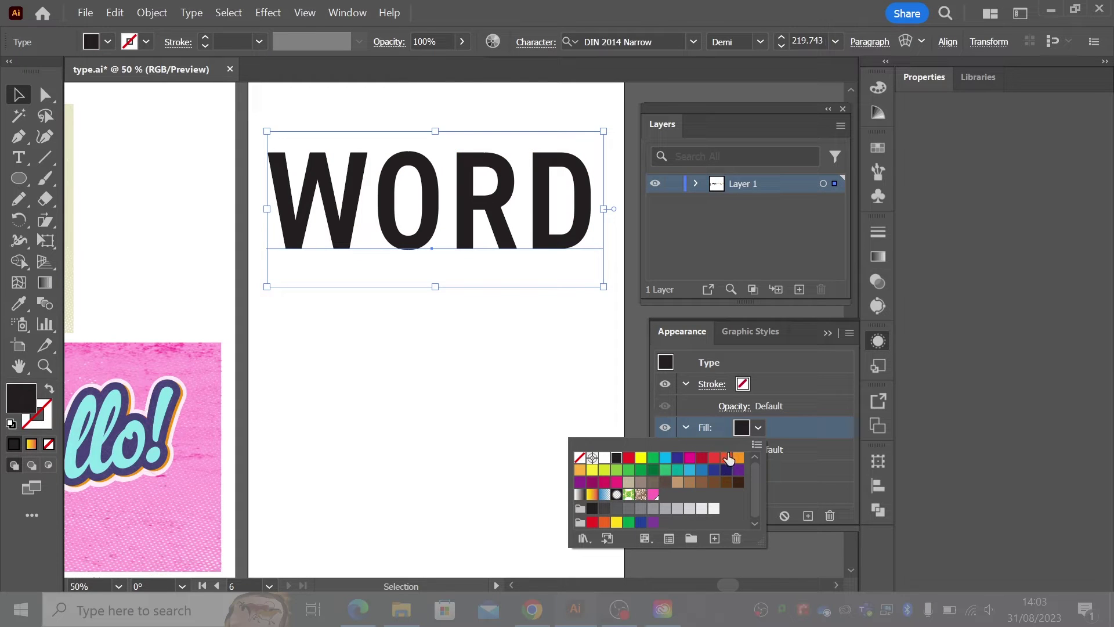
key(Escape)
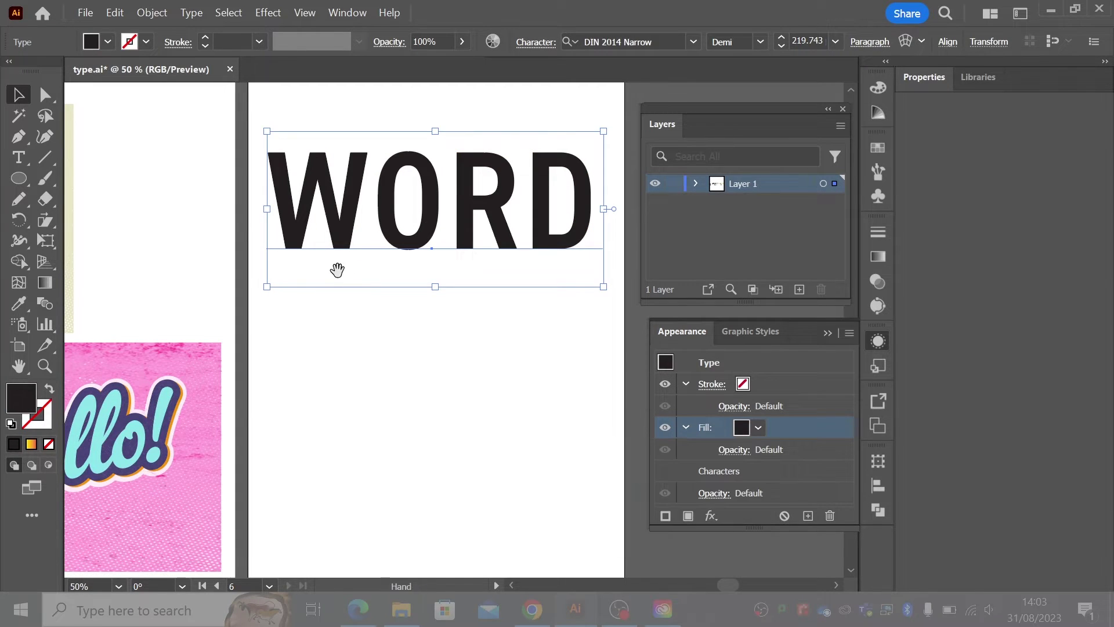
- Set the object-level fill of the "WORD" text to the light orange swatch
drag(336, 267, 280, 278)
click(758, 429)
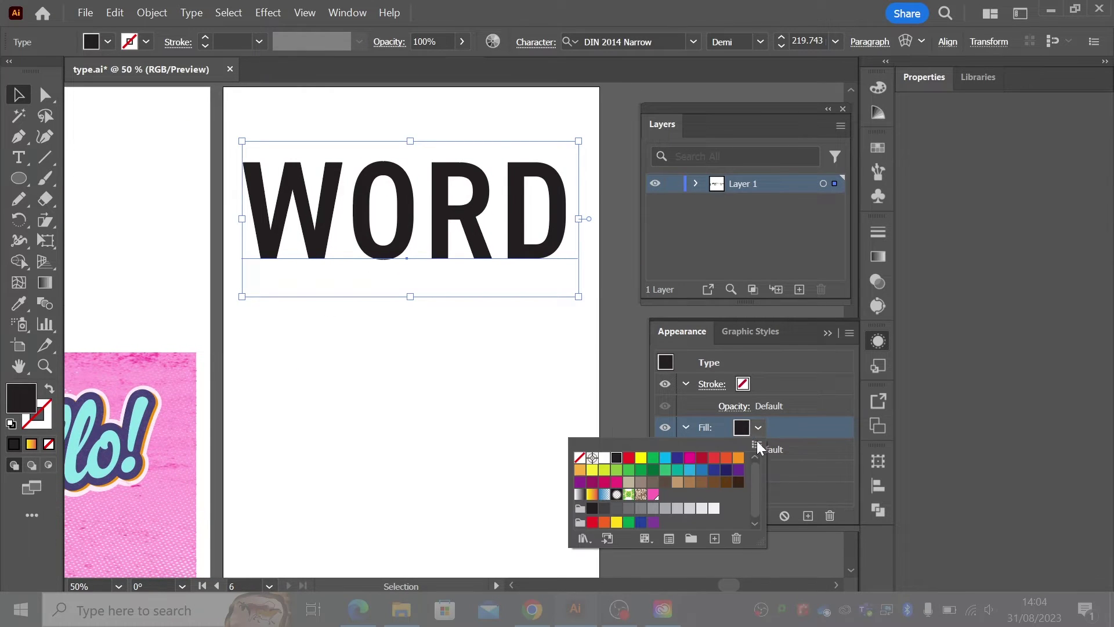
click(738, 458)
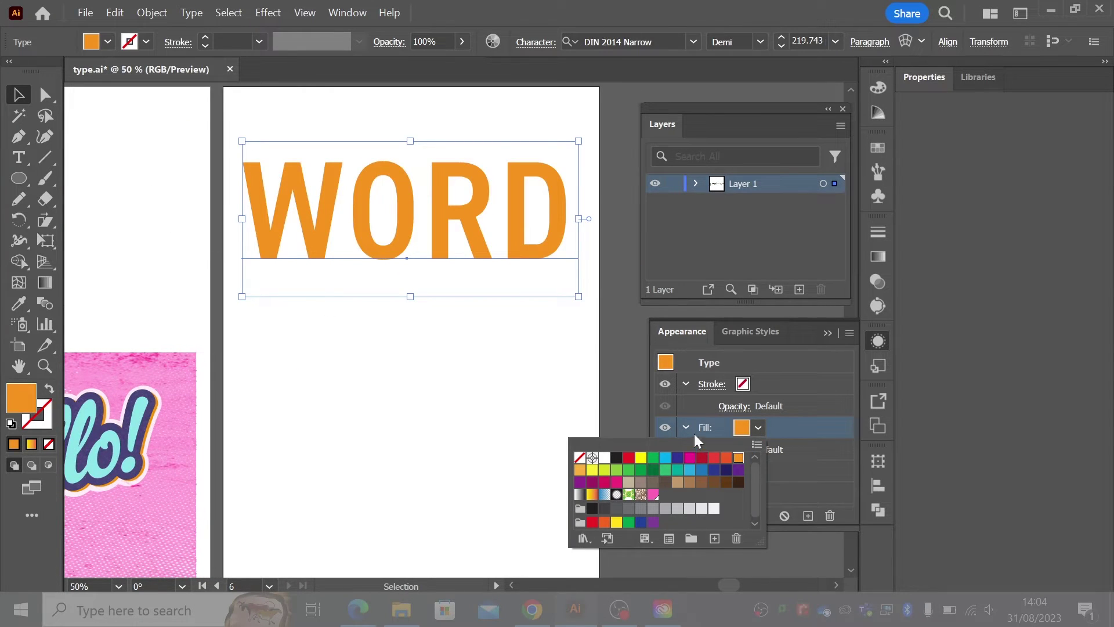
click(772, 382)
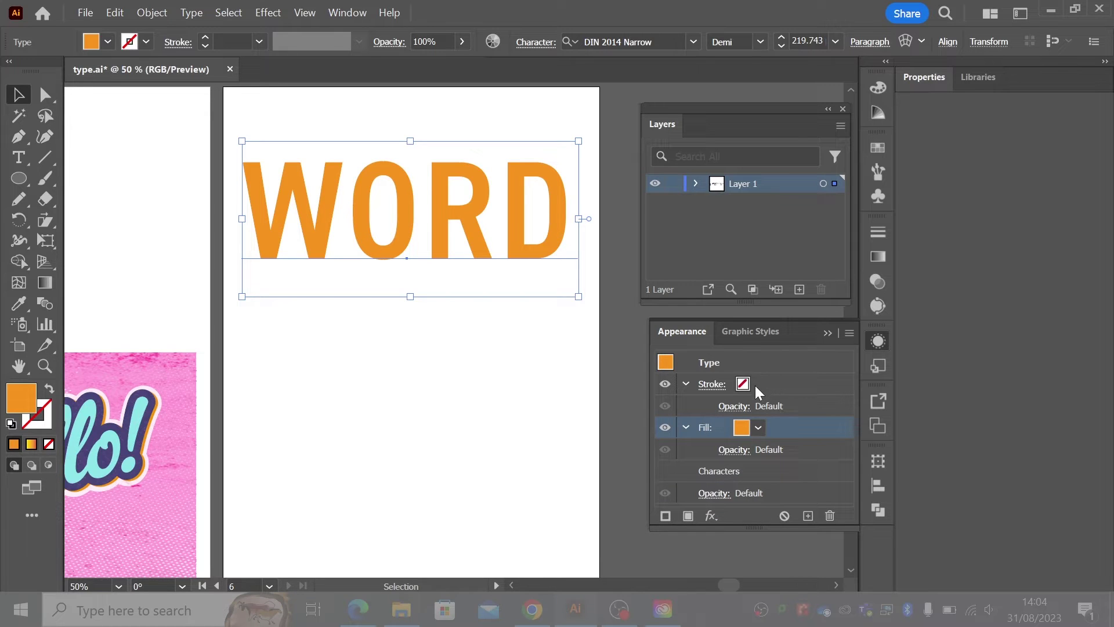
- Give the "WORD" text a dark navy stroke with a weight of 3 pt
click(744, 386)
click(758, 384)
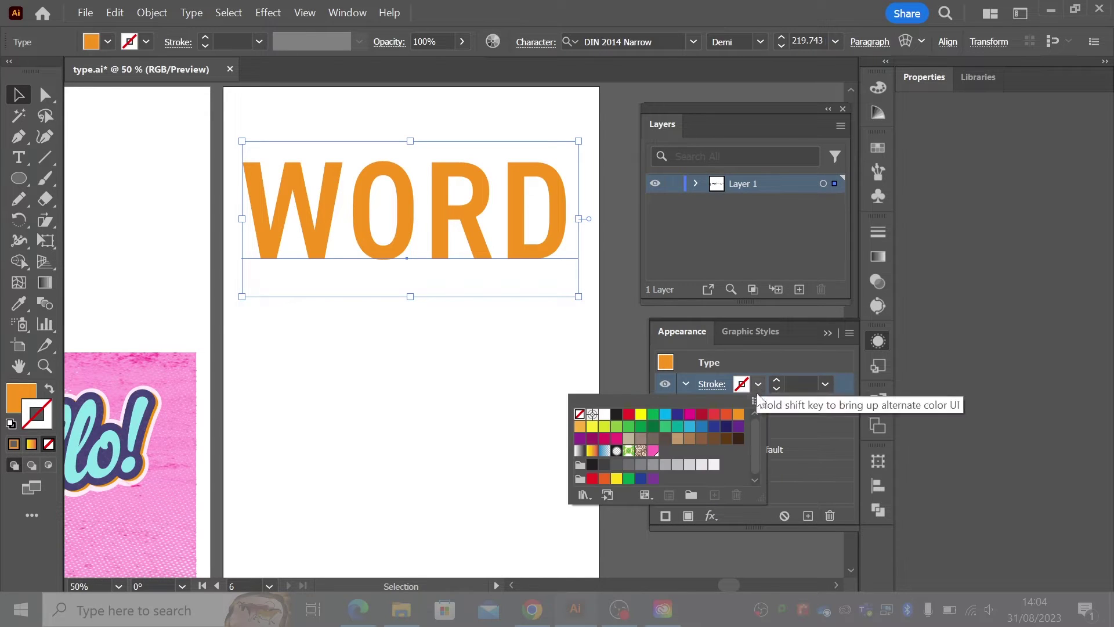
click(726, 429)
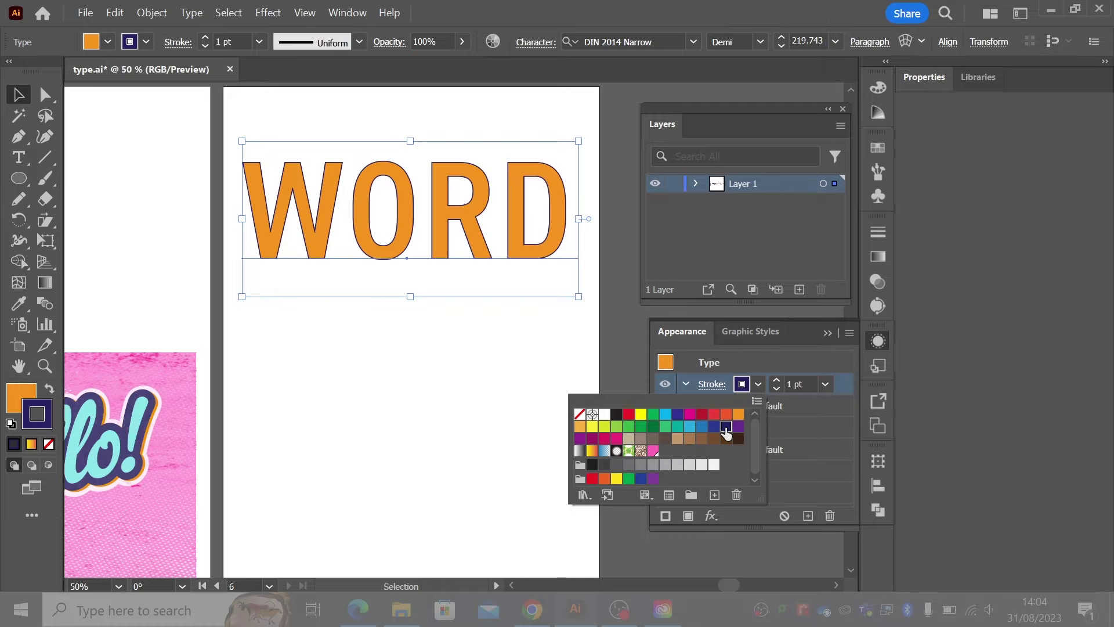
click(777, 381)
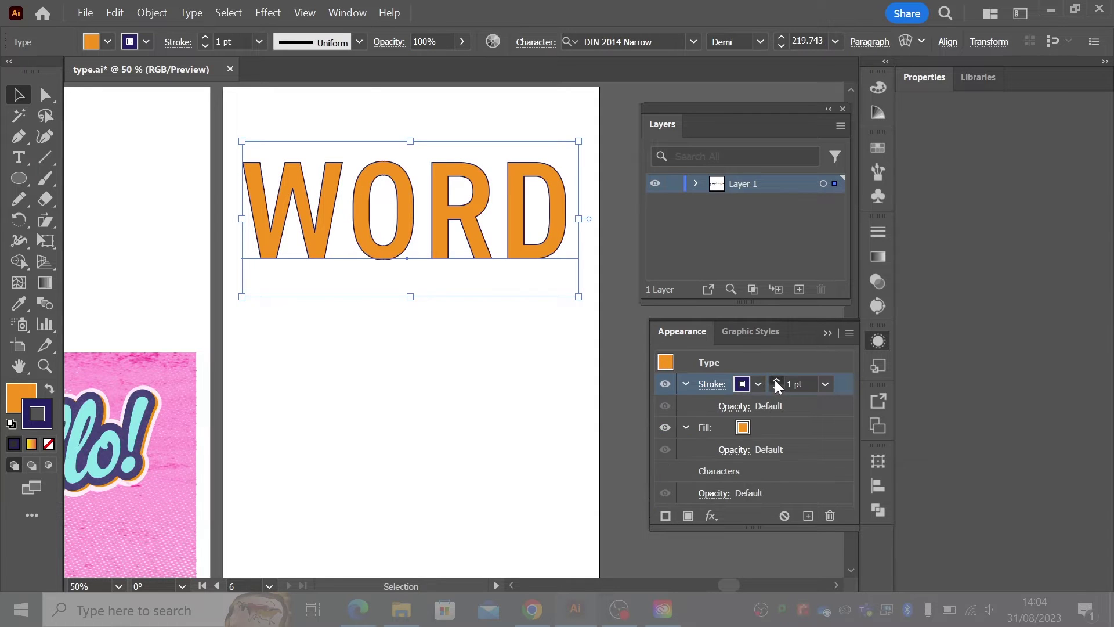
click(778, 381)
click(777, 381)
click(777, 382)
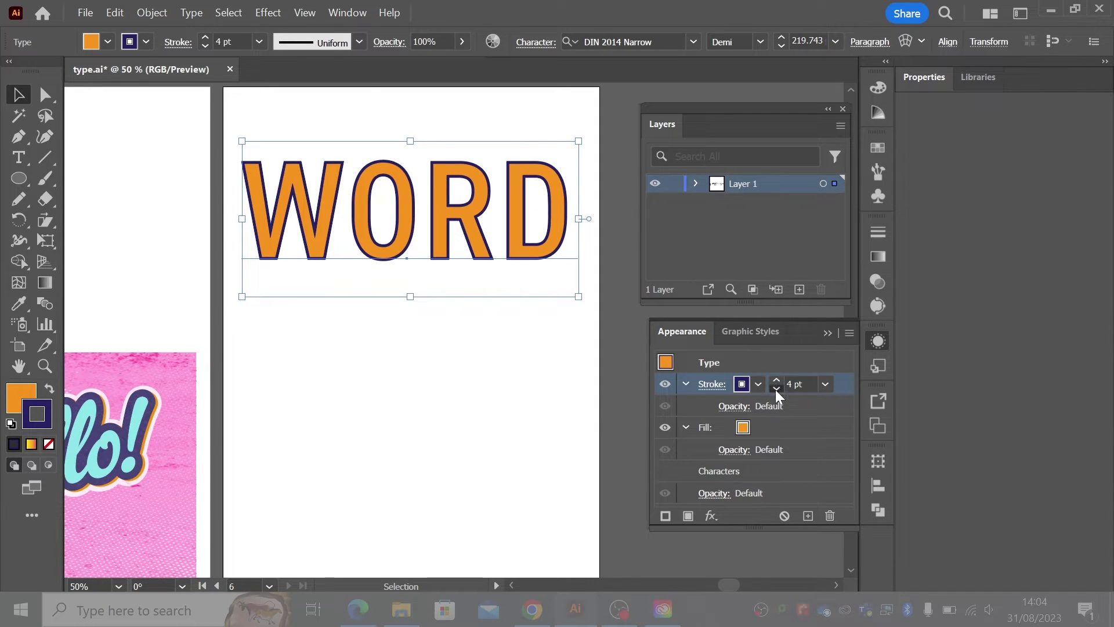
click(777, 389)
- Give the "WORD" text's navy stroke a Transform effect that moves it 2 mm horizontally and 2 mm vertically
key(space)
drag(391, 361, 603, 392)
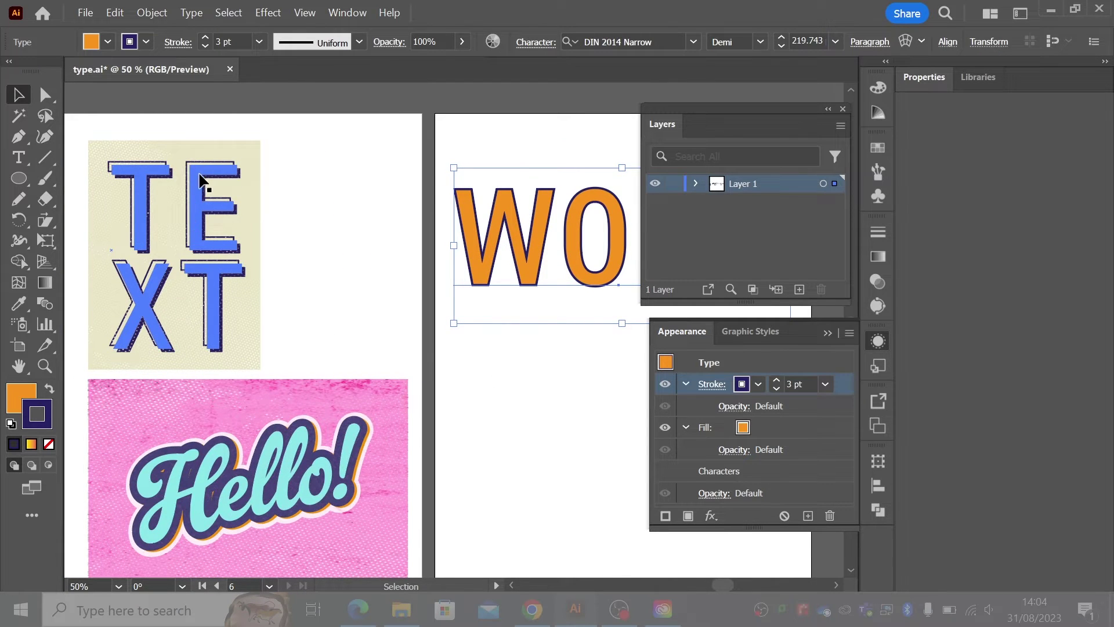
scroll(468, 306, right, 5)
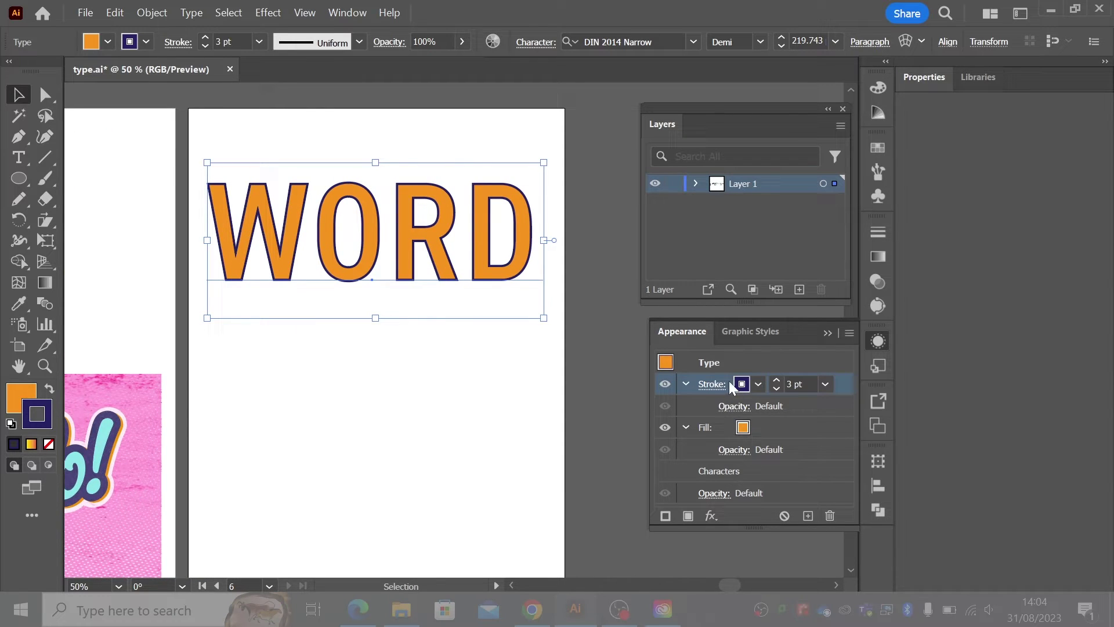
click(712, 515)
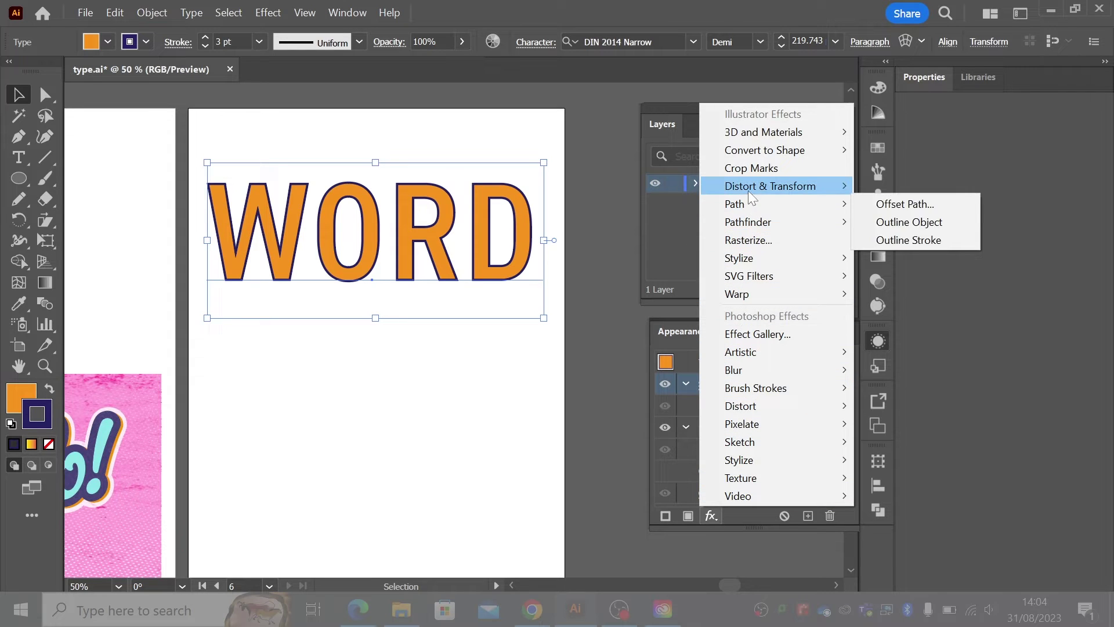
mouse_move(755, 187)
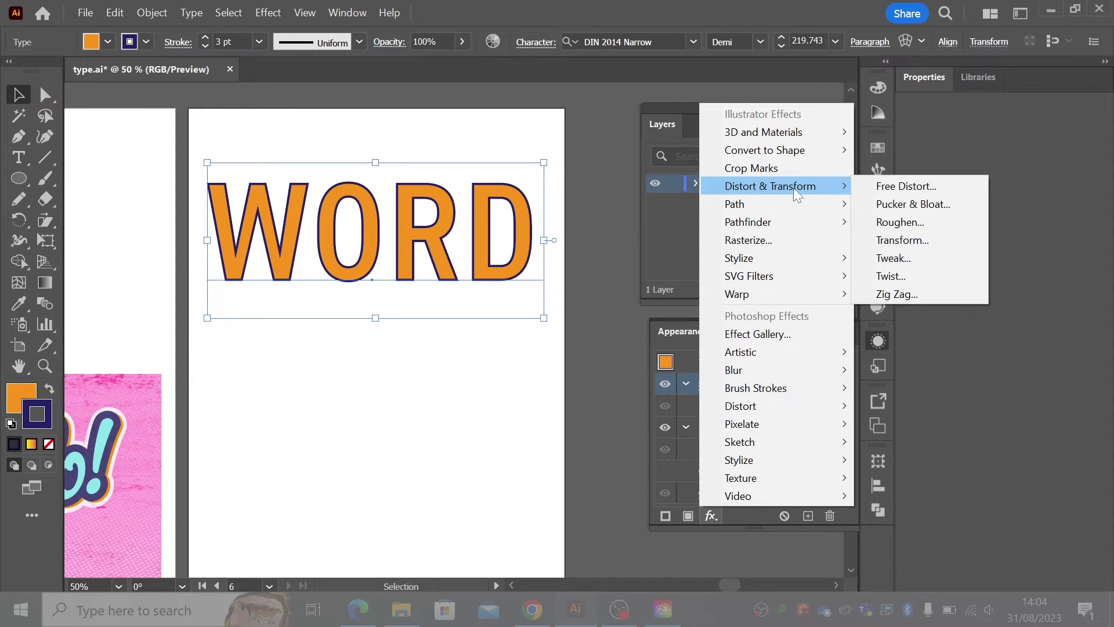
click(892, 239)
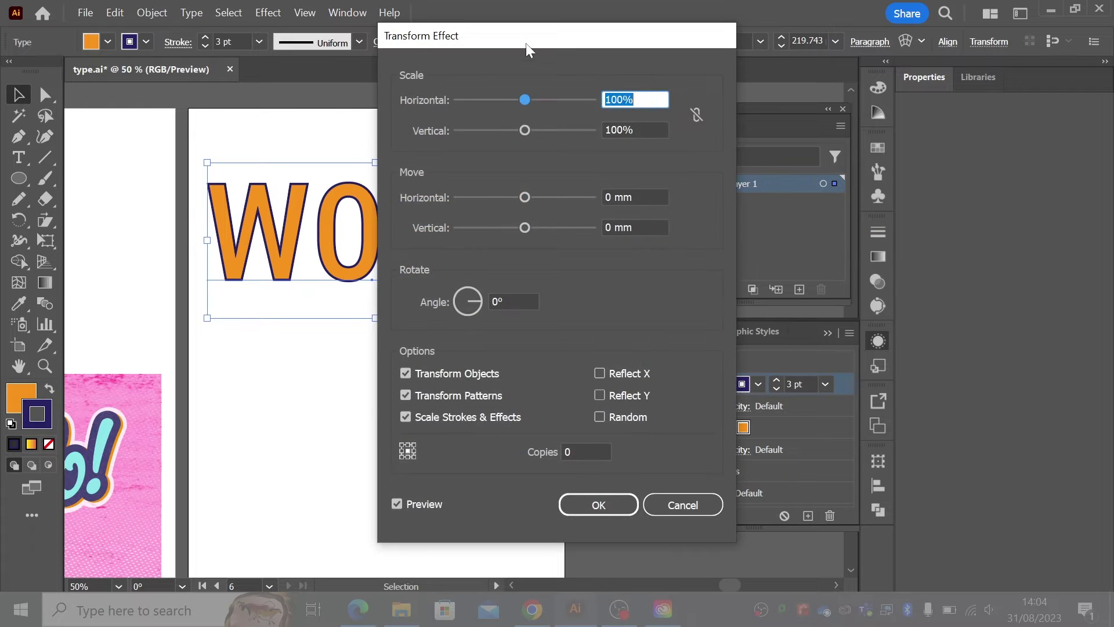
drag(526, 43, 660, 64)
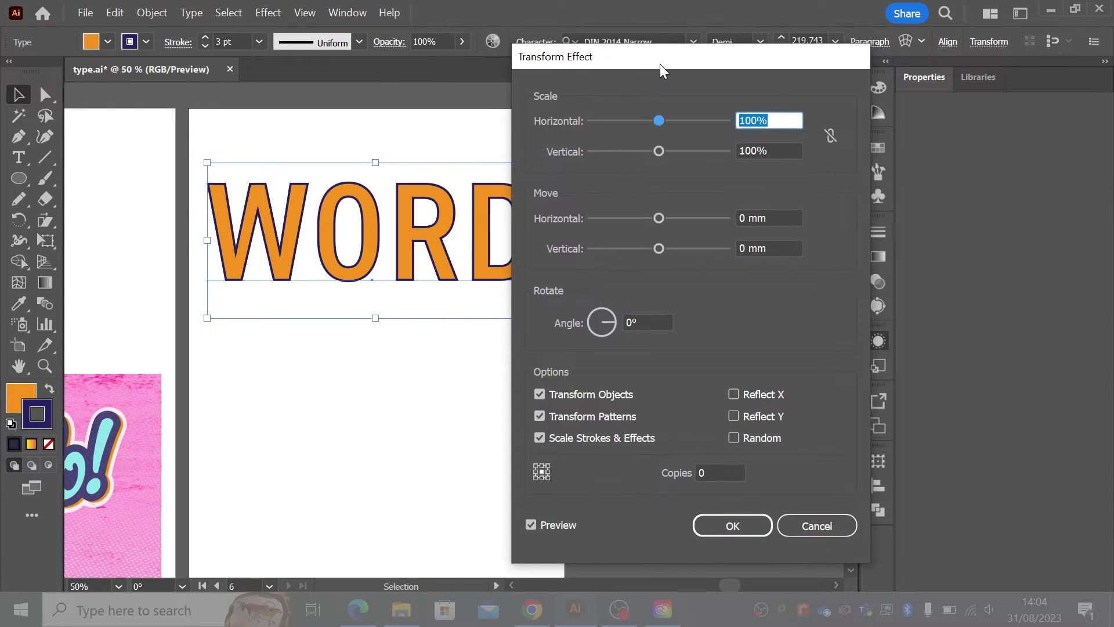
click(743, 219)
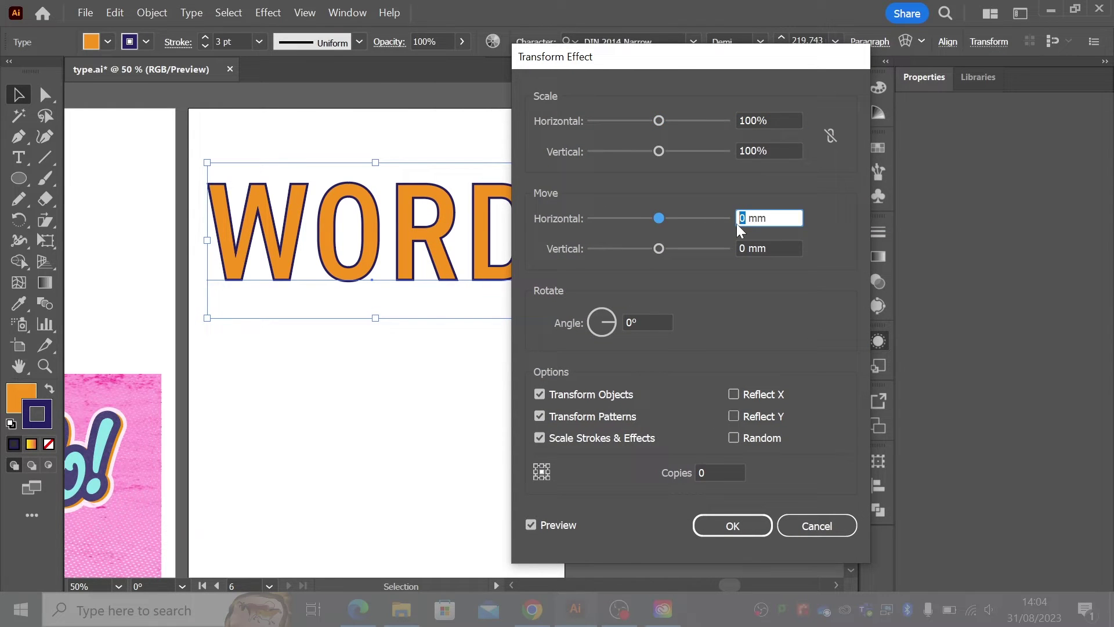
text(2)
click(744, 244)
text(2)
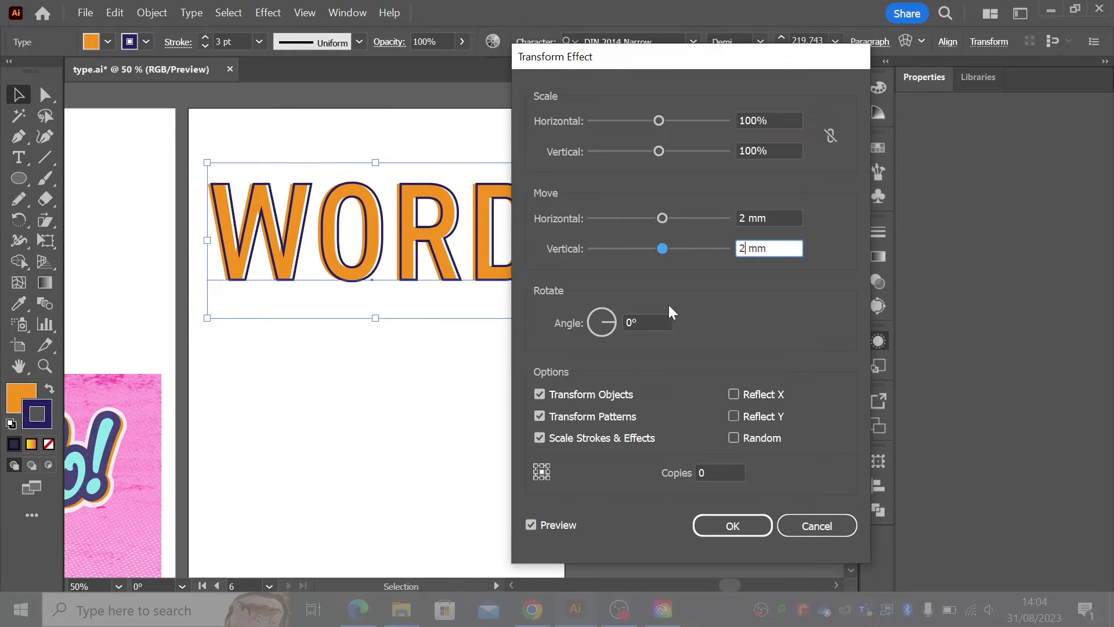
- Reverse the stroke's Transform offset to -3 mm horizontally and -3 mm vertically, and apply the effect
click(743, 223)
text(-)
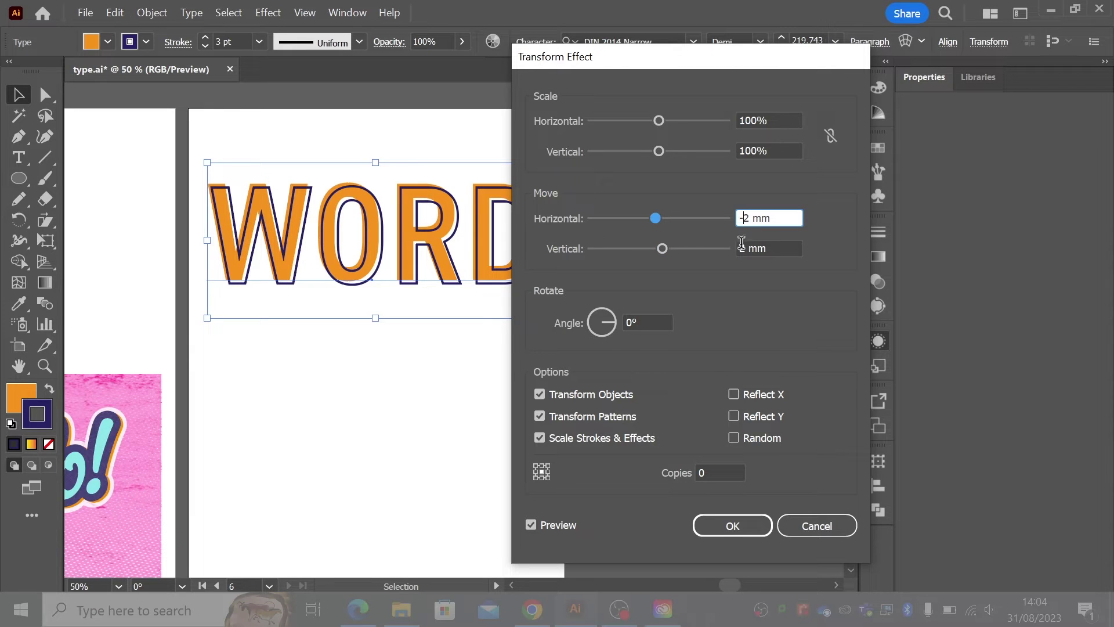
click(742, 245)
text(-)
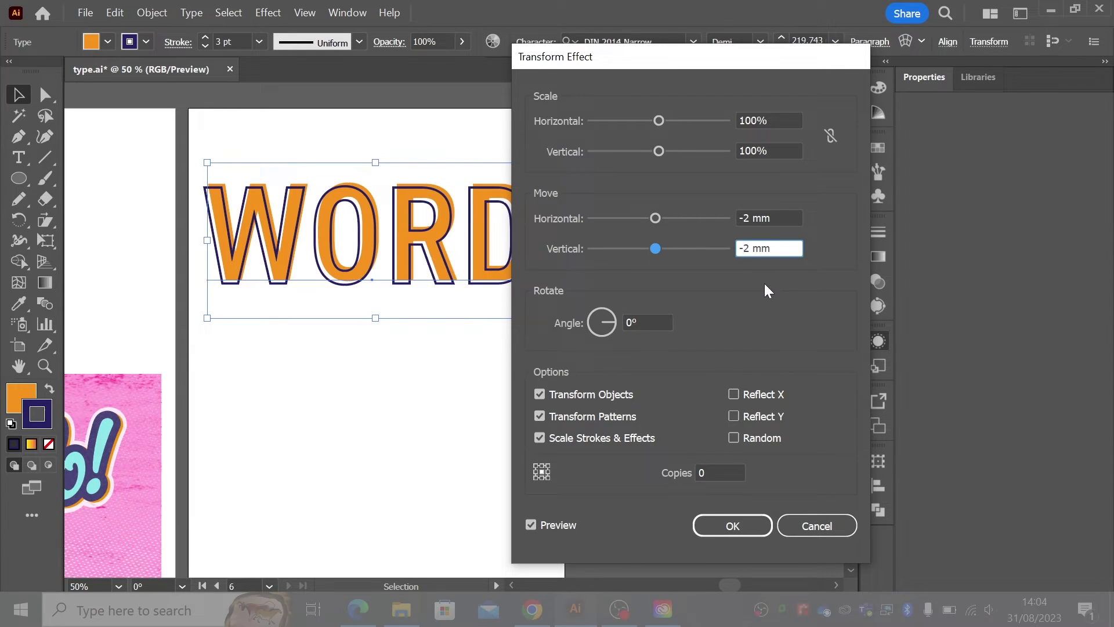
click(772, 217)
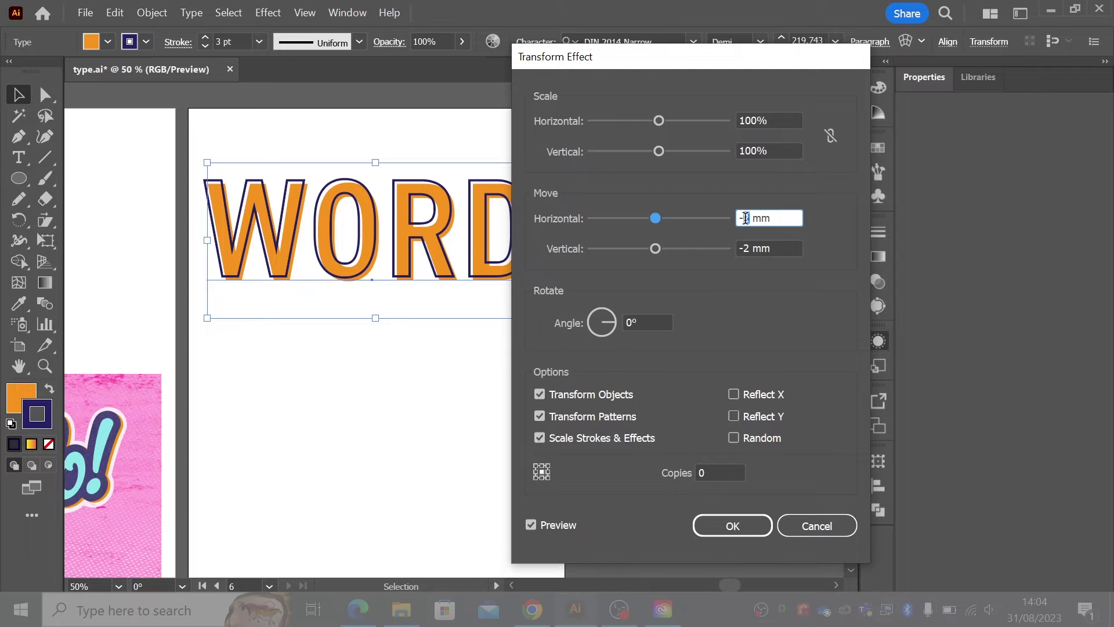
key(Down)
click(749, 245)
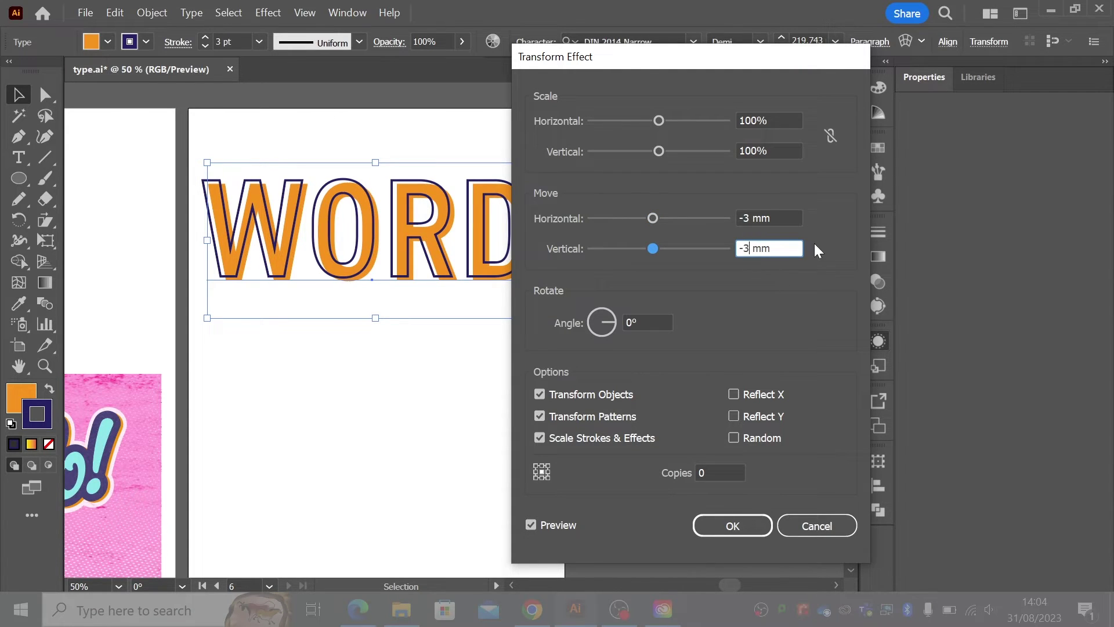
click(745, 526)
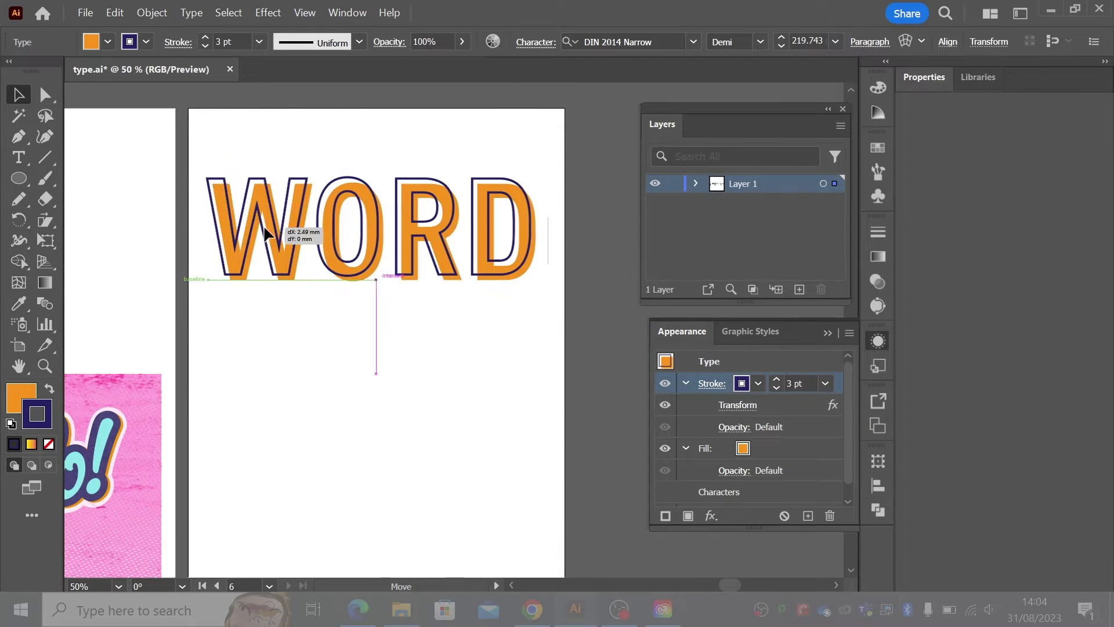
- Shift the "WORD" text slightly right, scale it down to a font size of about 168 pt, and deselect it
drag(445, 314, 455, 314)
mouse_move(552, 321)
mouse_down()
mouse_move(472, 297)
mouse_move(475, 282)
mouse_up()
click(422, 293)
- Make more room for the appearance attributes and collapse the orange fill's details
drag(247, 321, 304, 300)
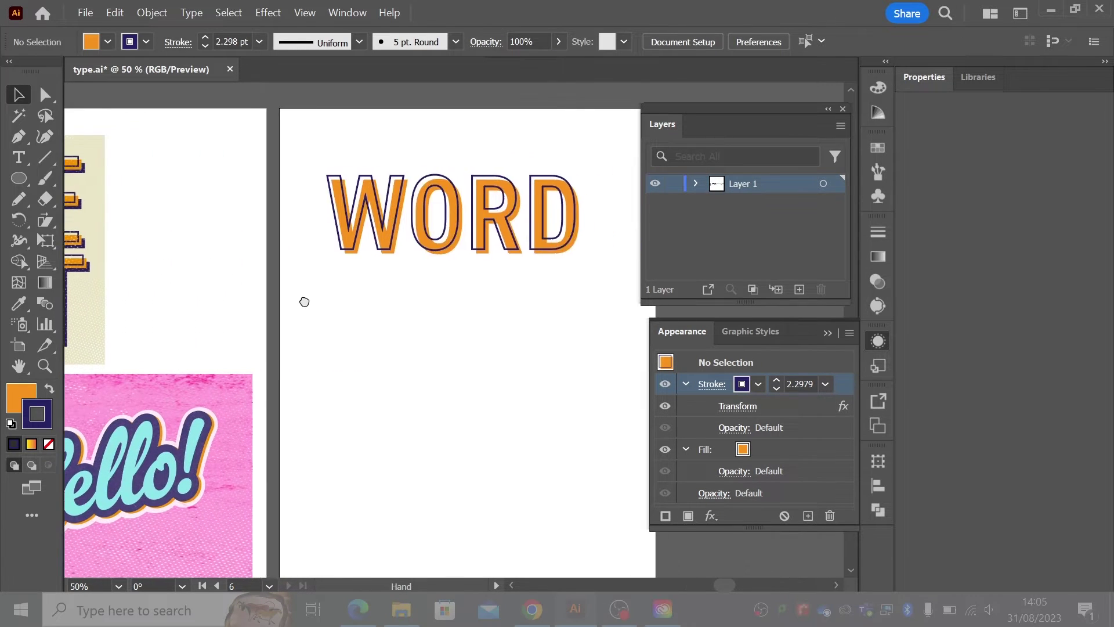
scroll(346, 301, left, 3)
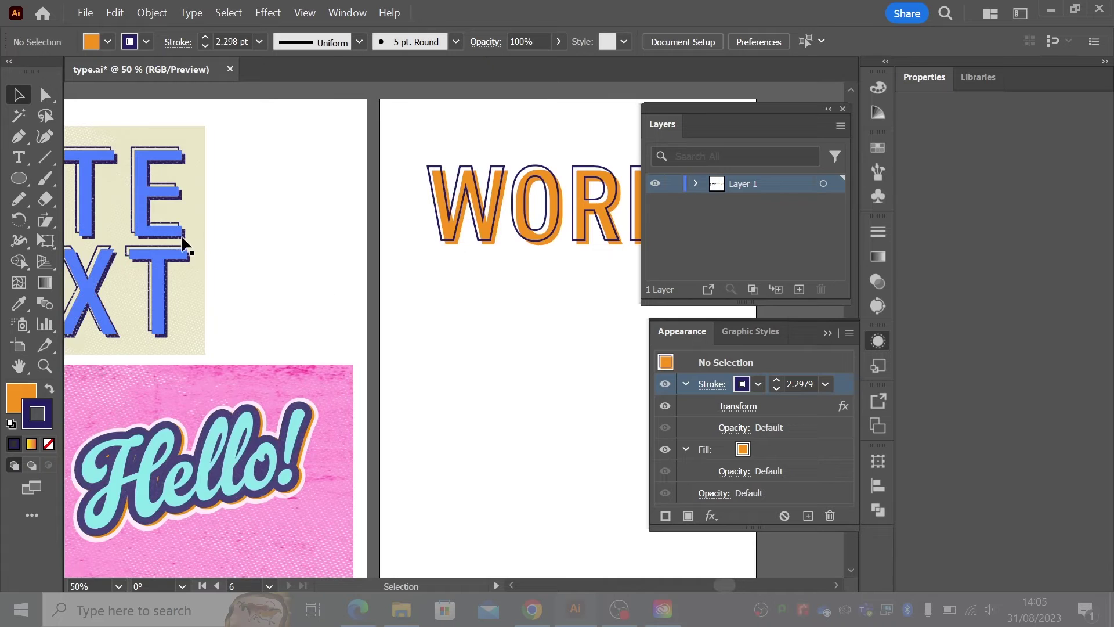
scroll(320, 284, right, 3)
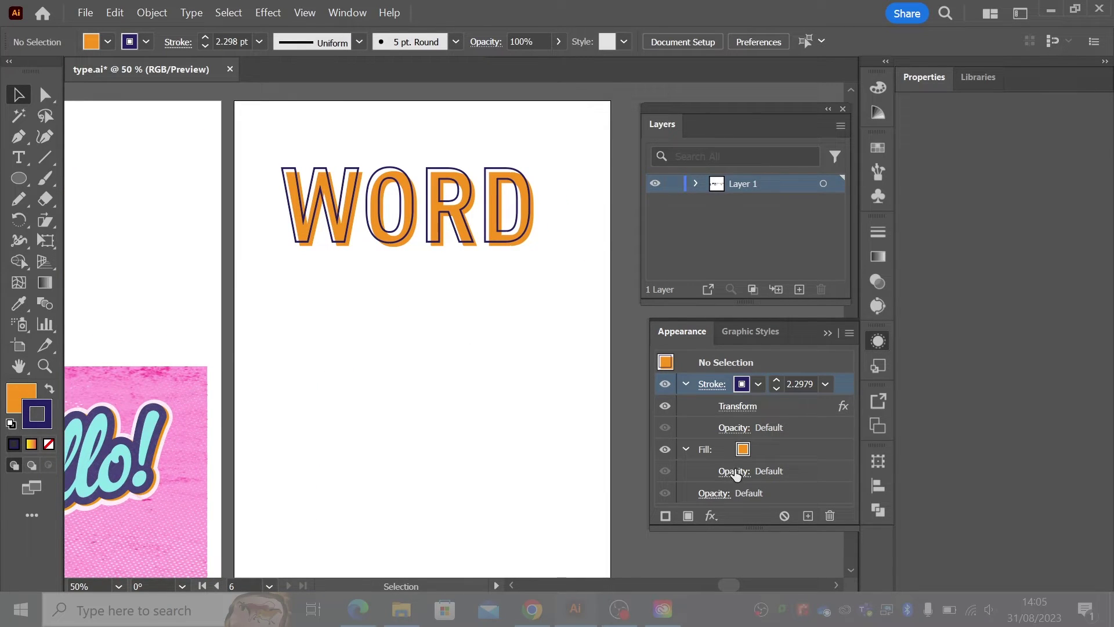
drag(759, 527, 763, 562)
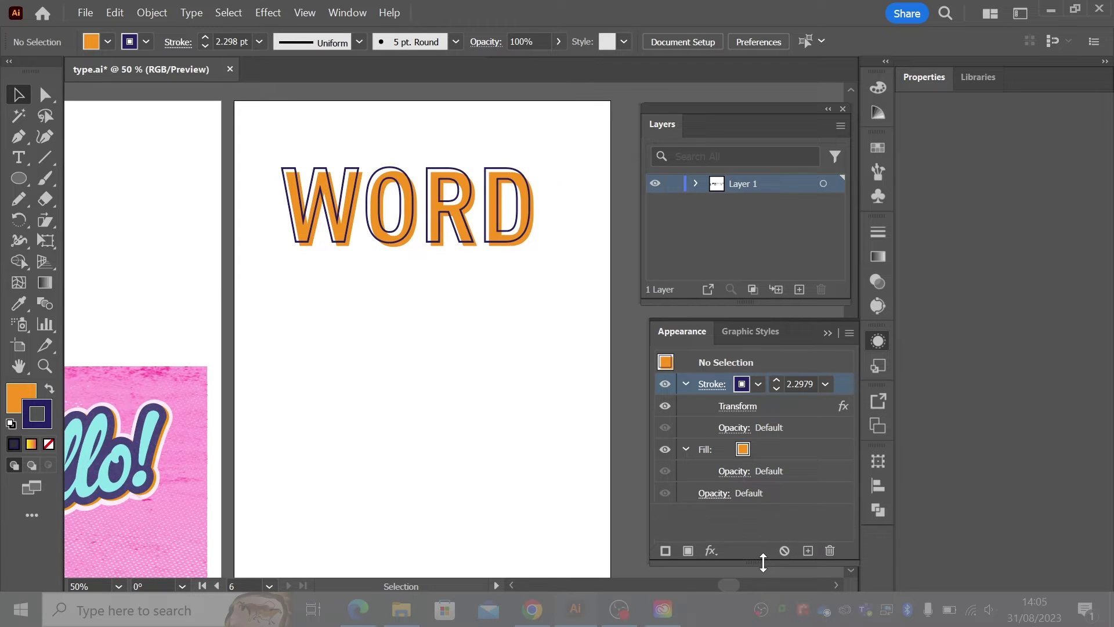
click(685, 449)
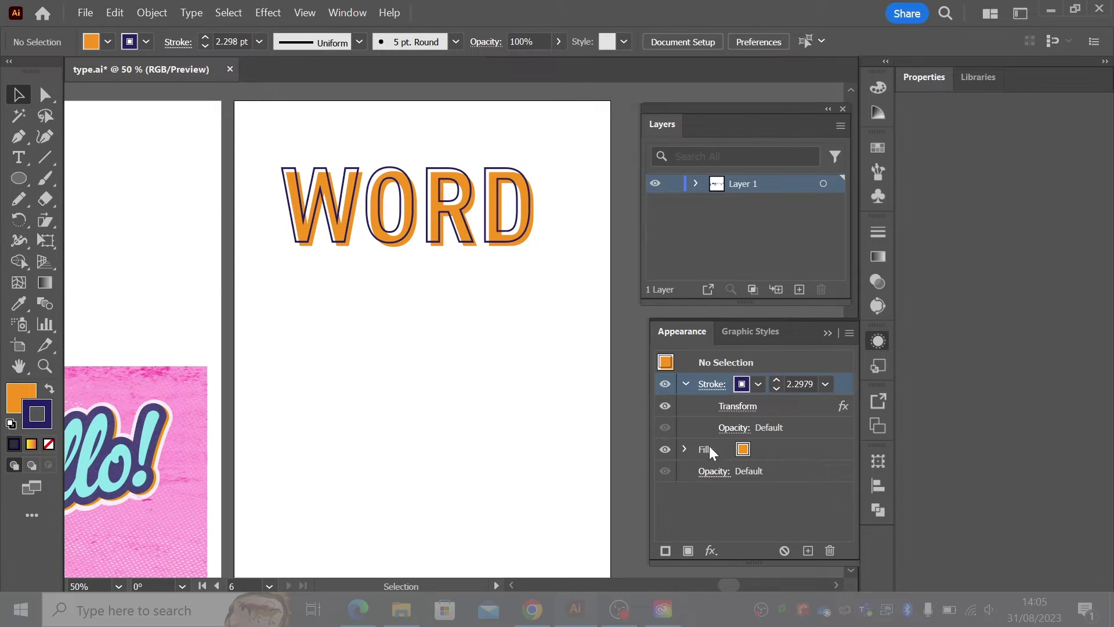
- Try to duplicate the orange fill without selecting the text, making the lower copy dark navy and hiding the upper one
click(767, 454)
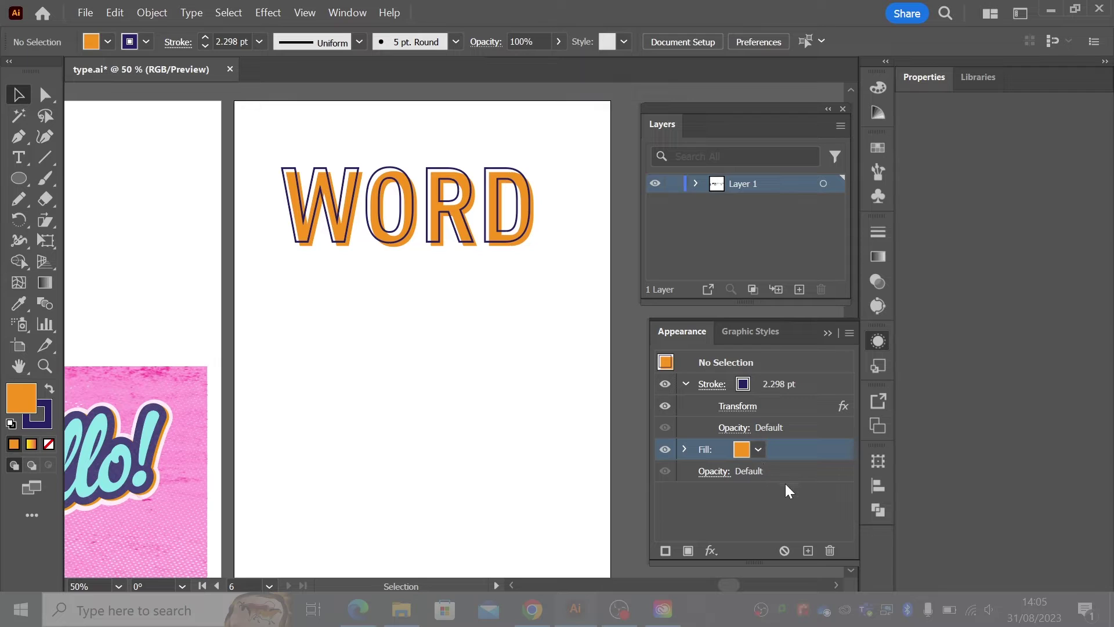
drag(786, 450, 809, 547)
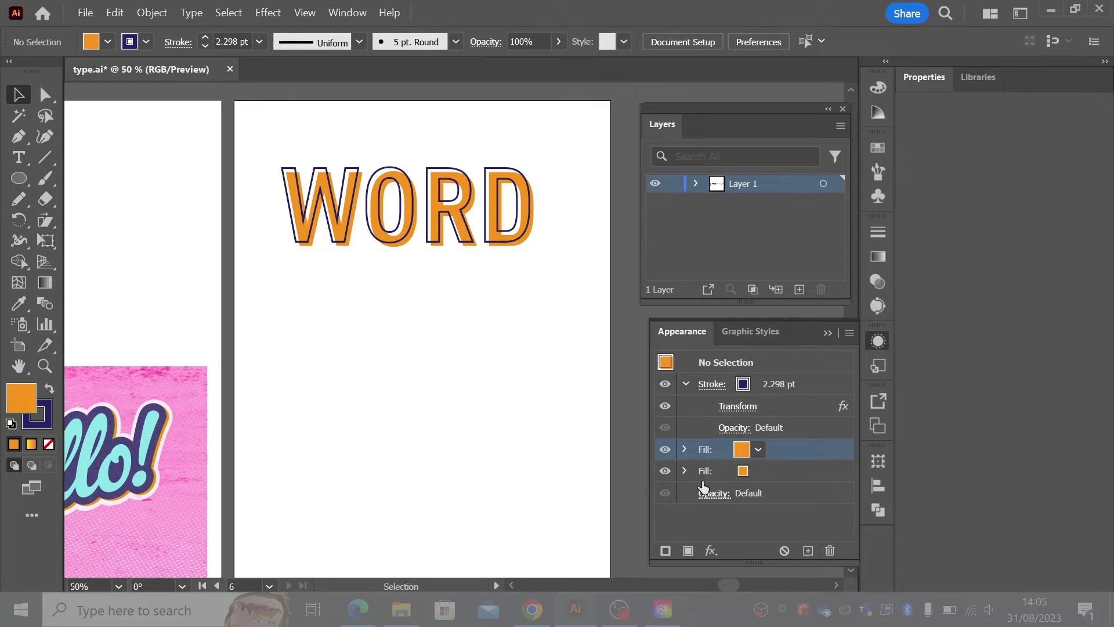
click(746, 472)
click(757, 471)
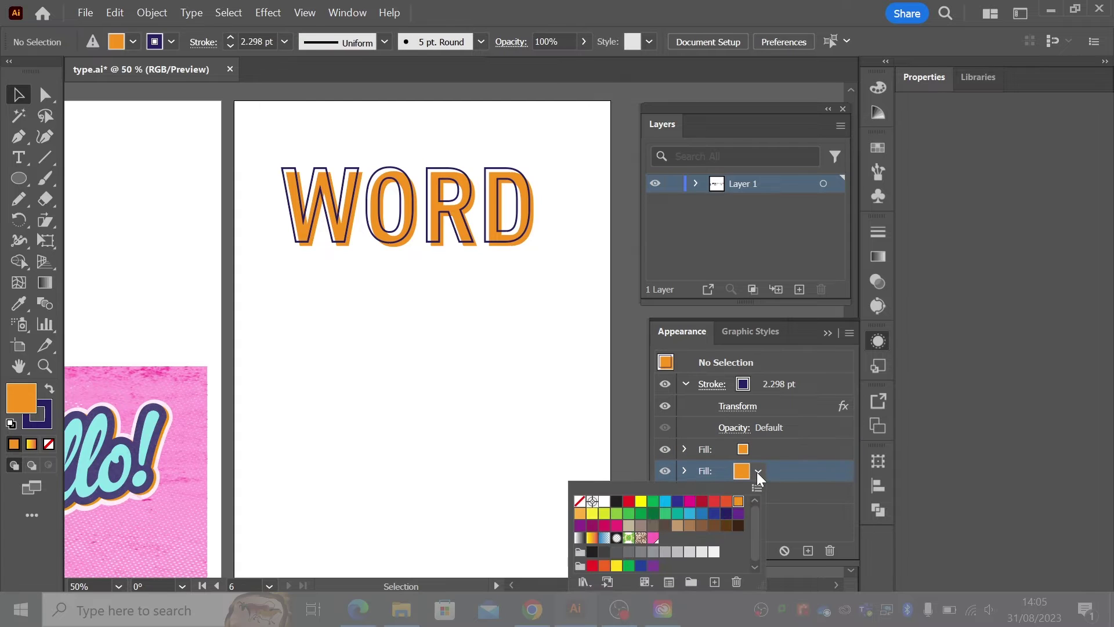
click(726, 514)
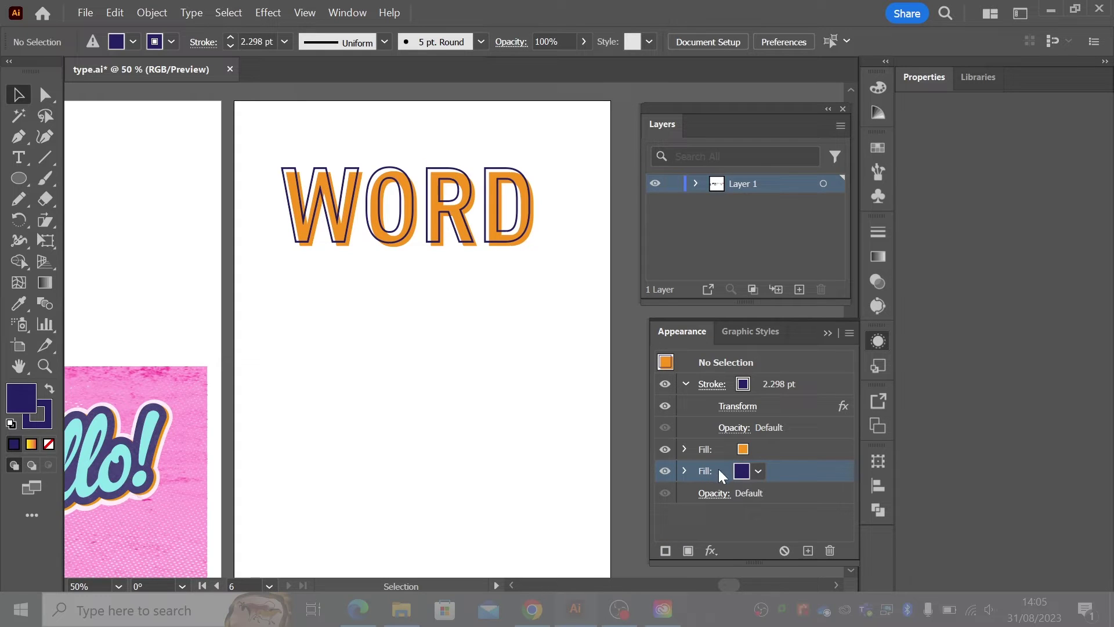
click(666, 449)
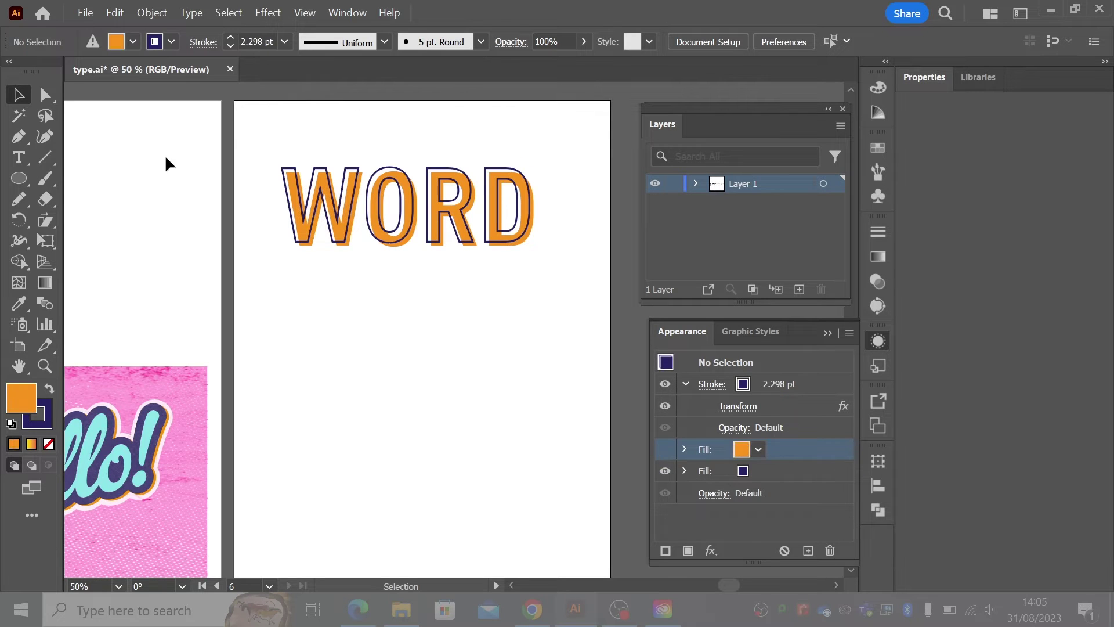
- Duplicate the orange fill of the "WORD" text and set the lower copy to the dark navy swatch
click(315, 208)
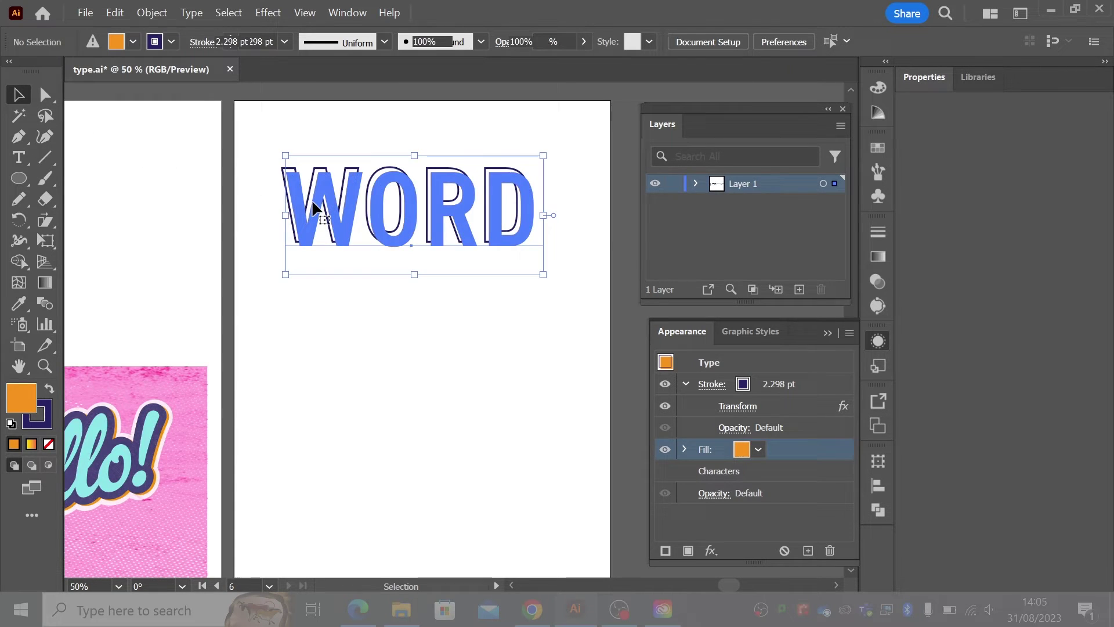
click(665, 447)
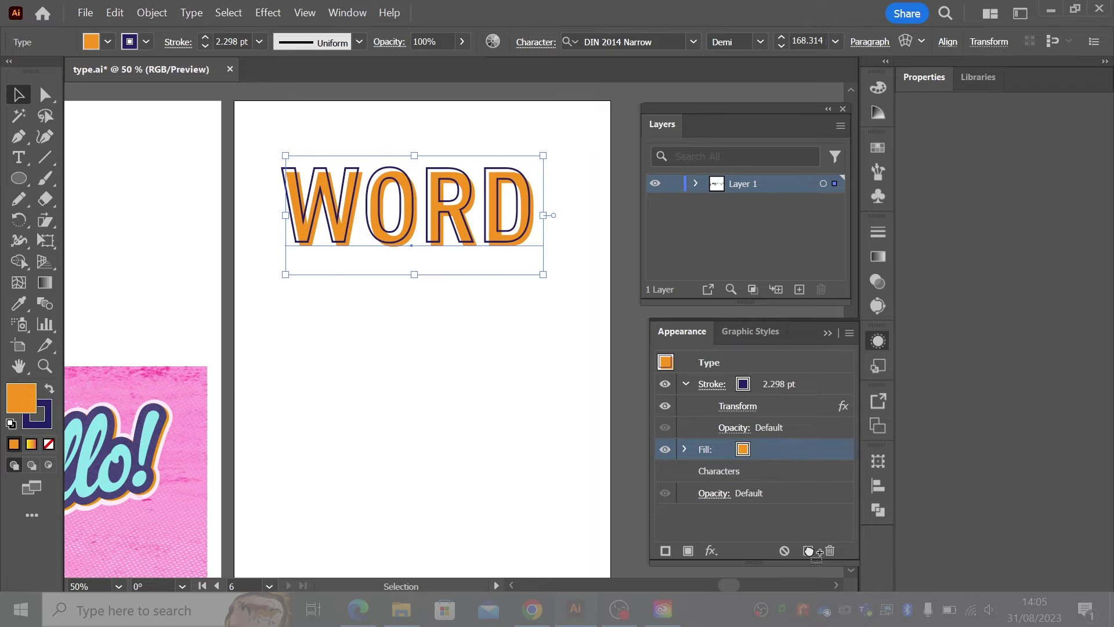
click(809, 550)
click(746, 473)
click(758, 472)
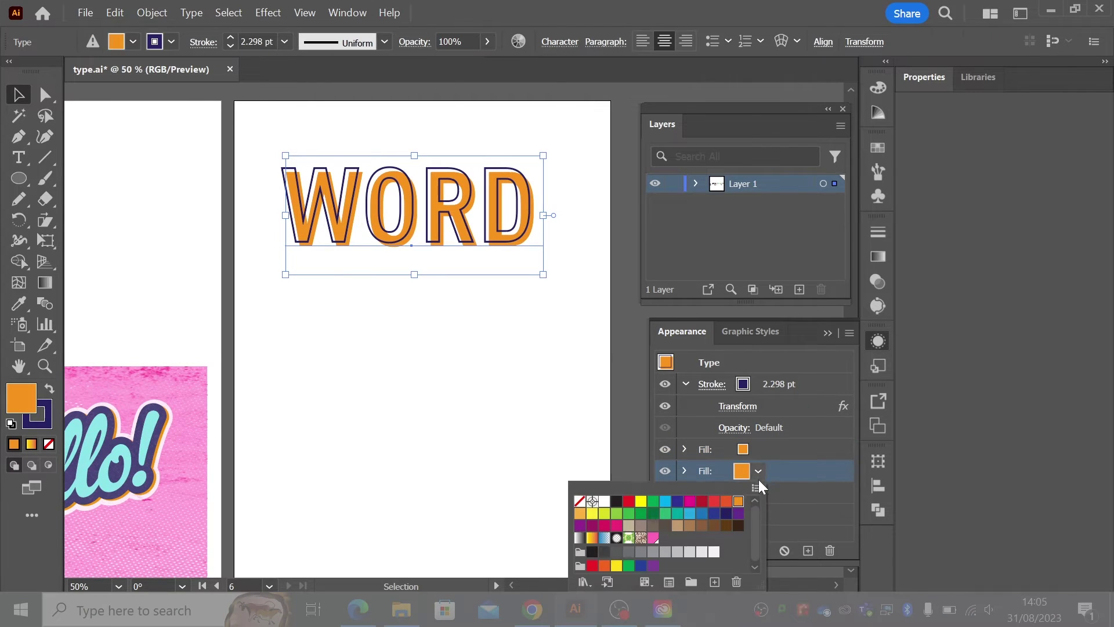
click(726, 513)
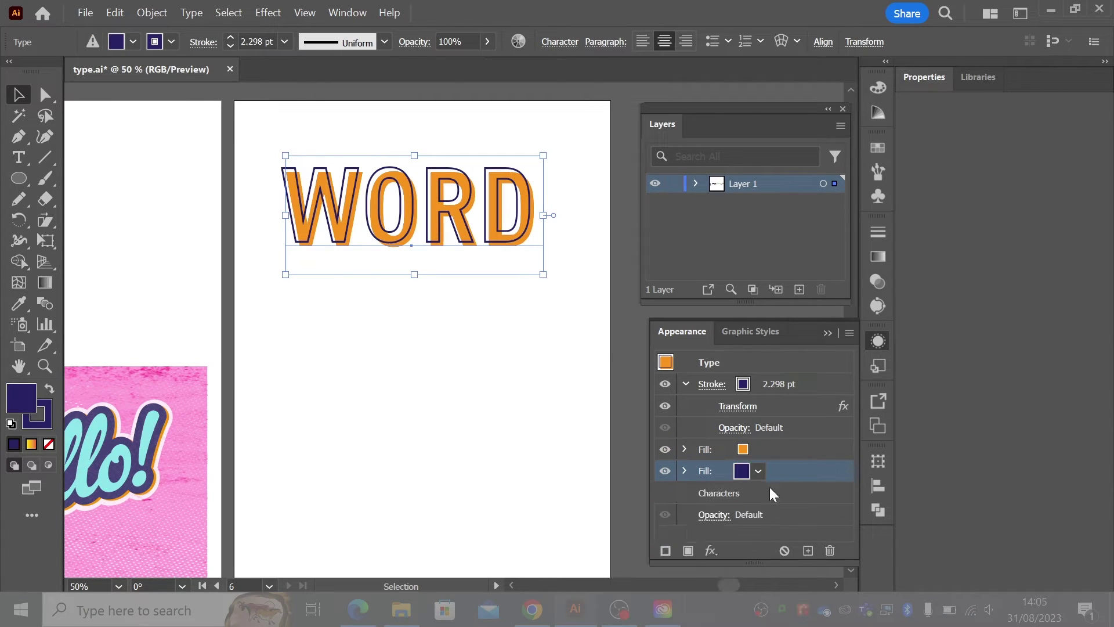
click(664, 449)
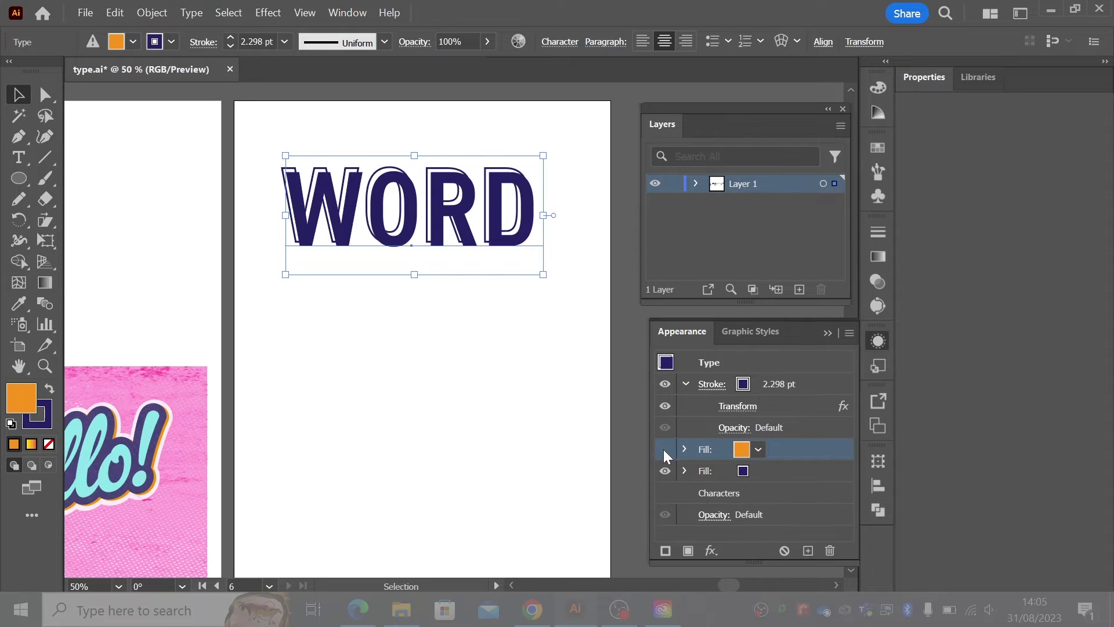
click(664, 449)
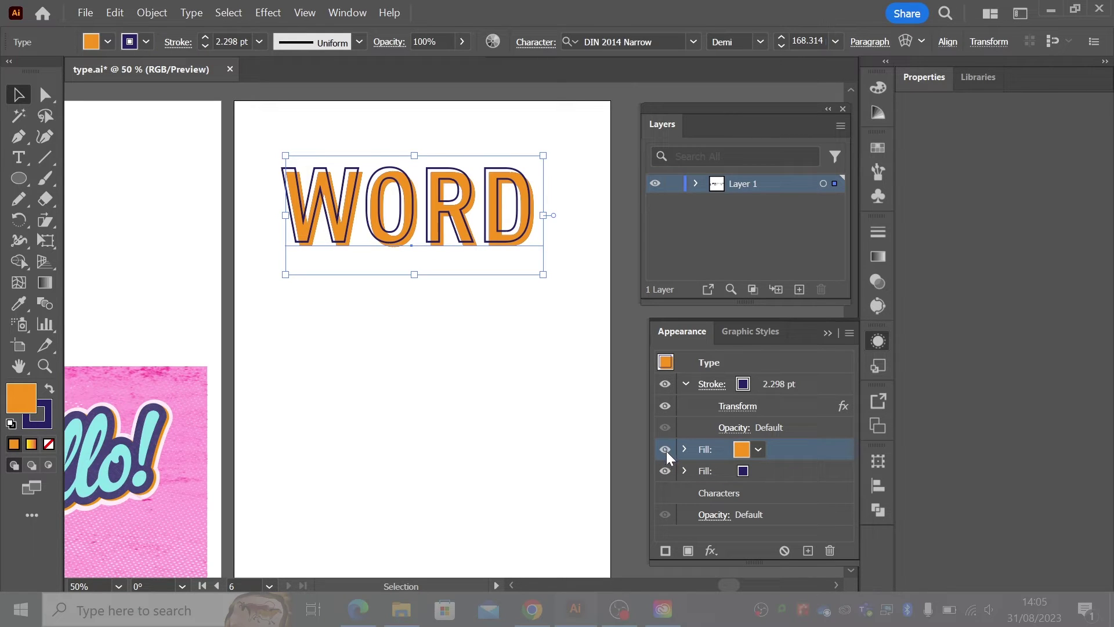
- Add a Transform effect to the navy fill of the "WORD" text, moving it 3 mm horizontally and 3 mm vertically
click(761, 471)
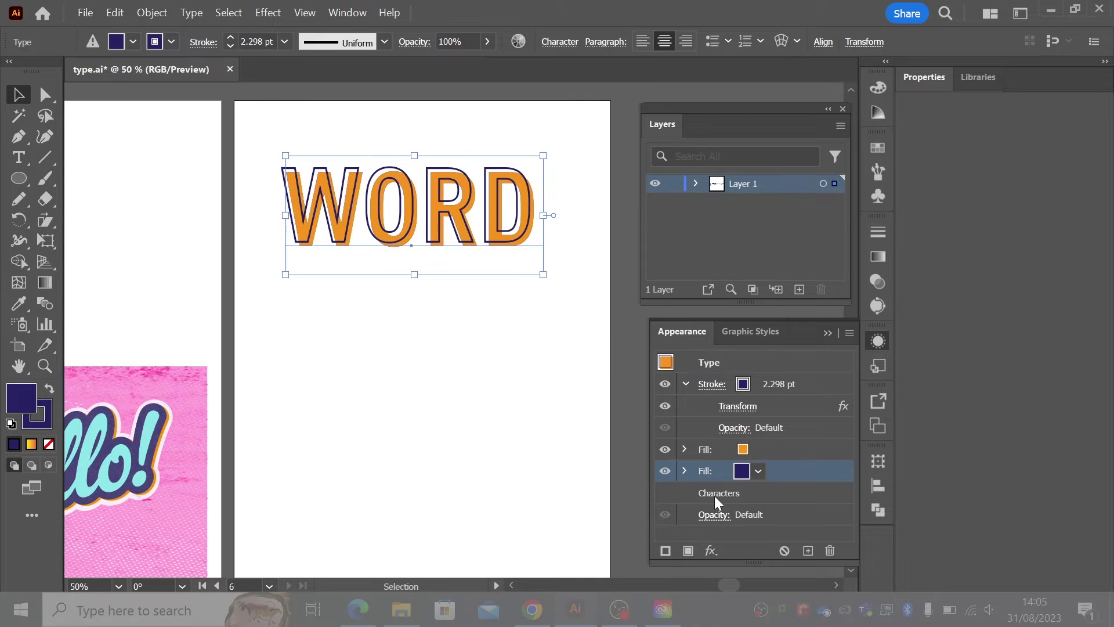
click(710, 550)
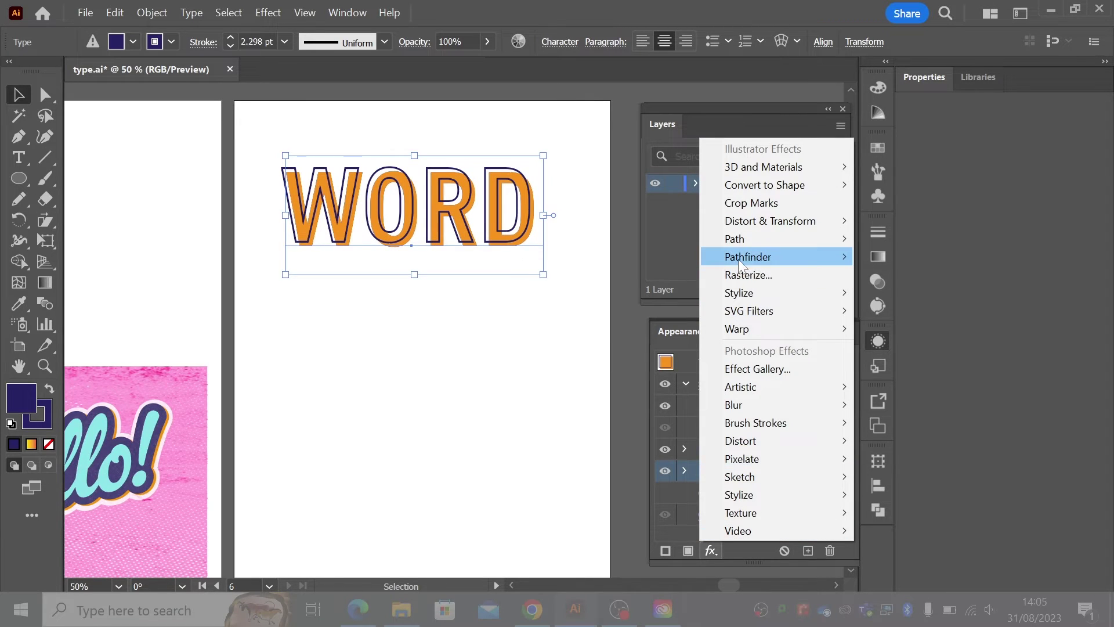
mouse_move(834, 223)
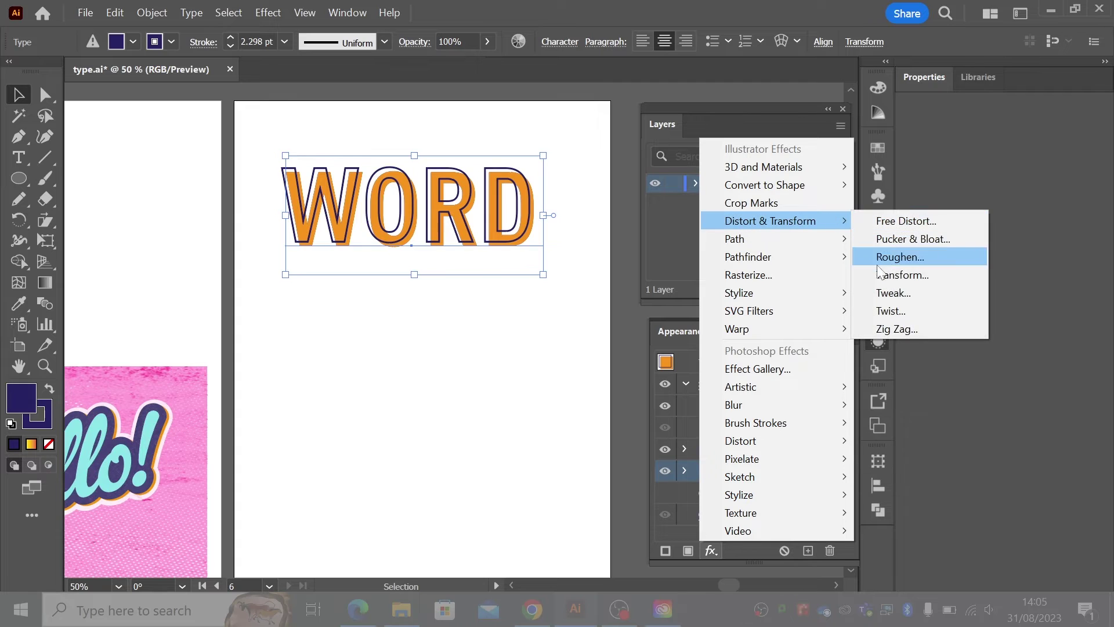
click(879, 274)
click(744, 220)
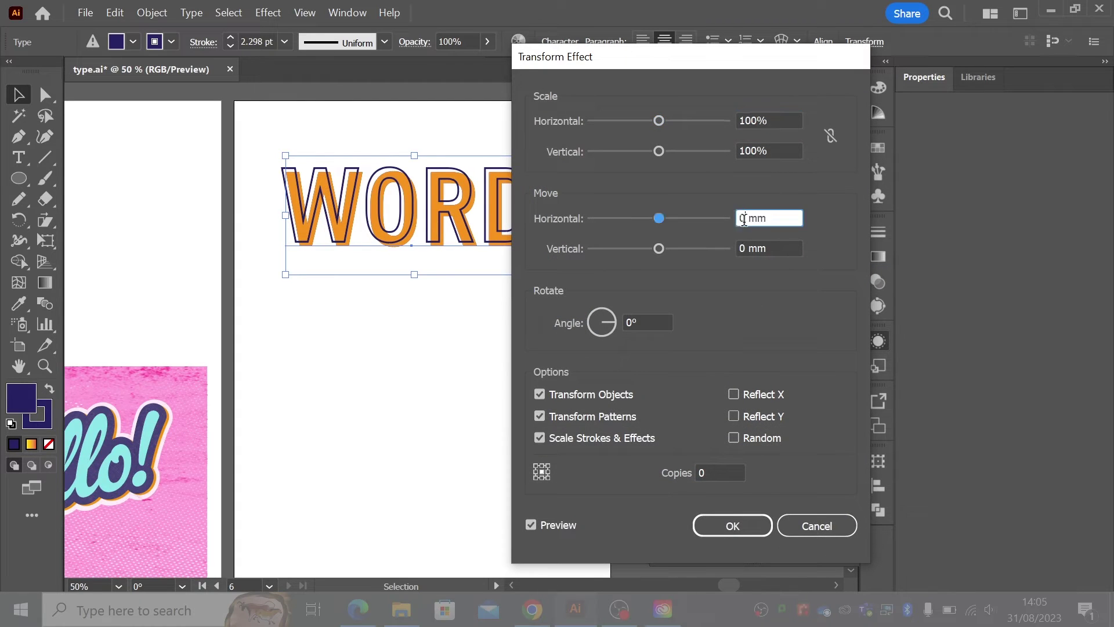
text(3)
key(Tab)
text(3)
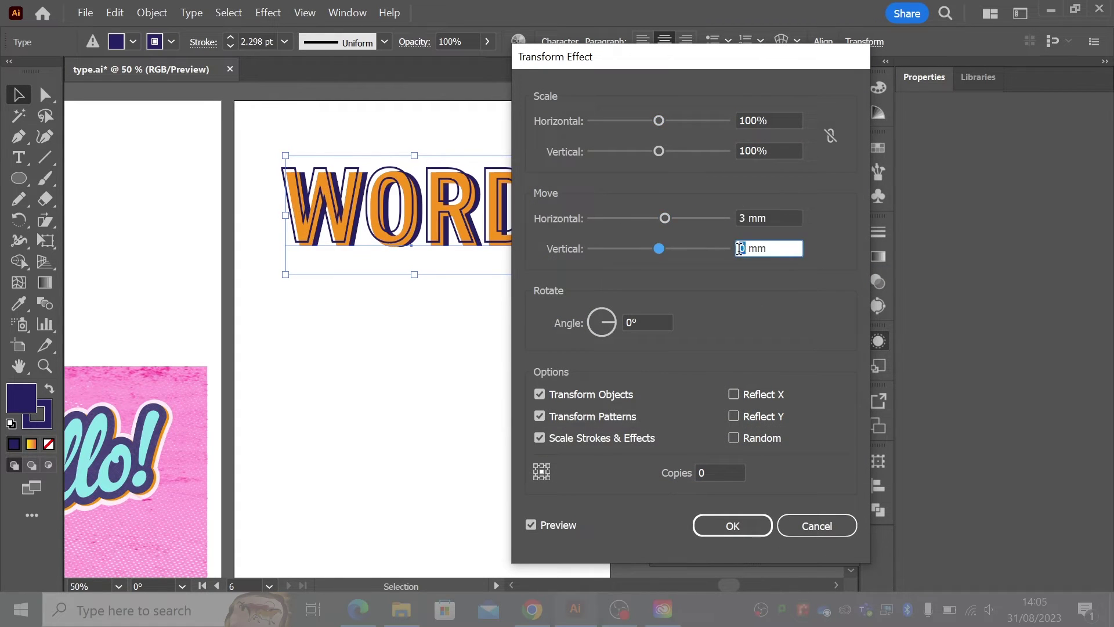
double_click(533, 524)
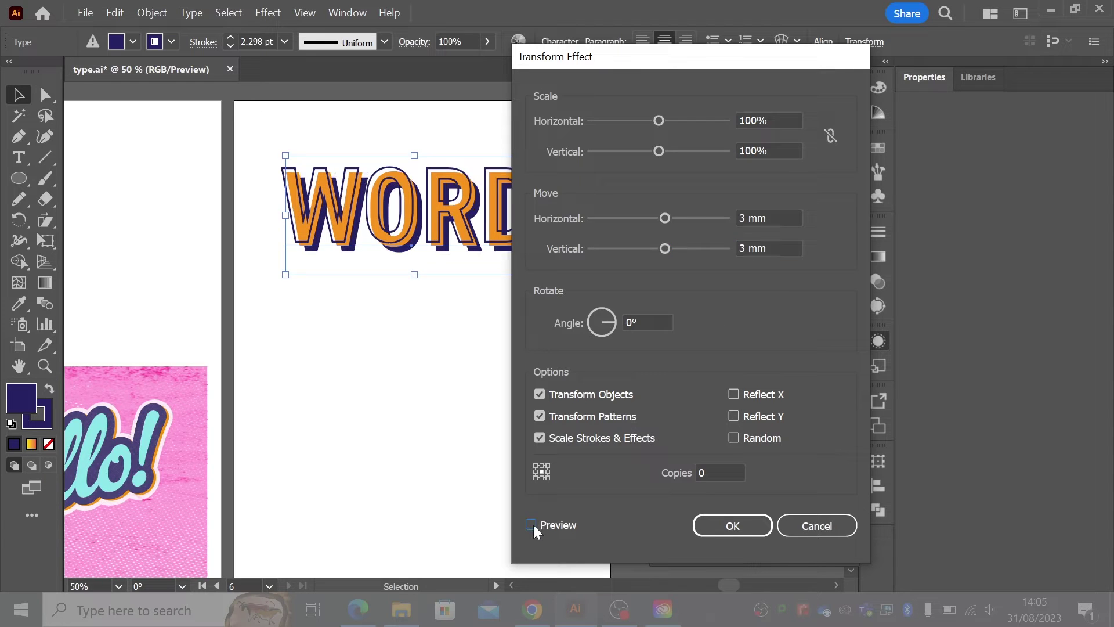
click(728, 525)
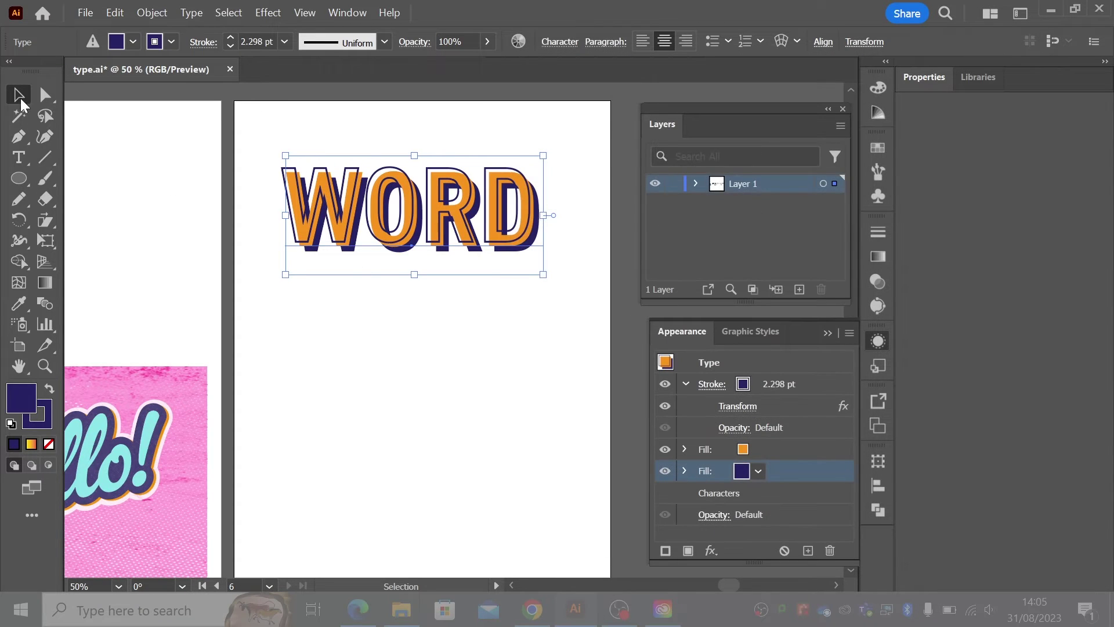
- Scale the "WORD" text down proportionally until its stroke weight is about 1.84 pt, and deselect it
drag(545, 277, 479, 243)
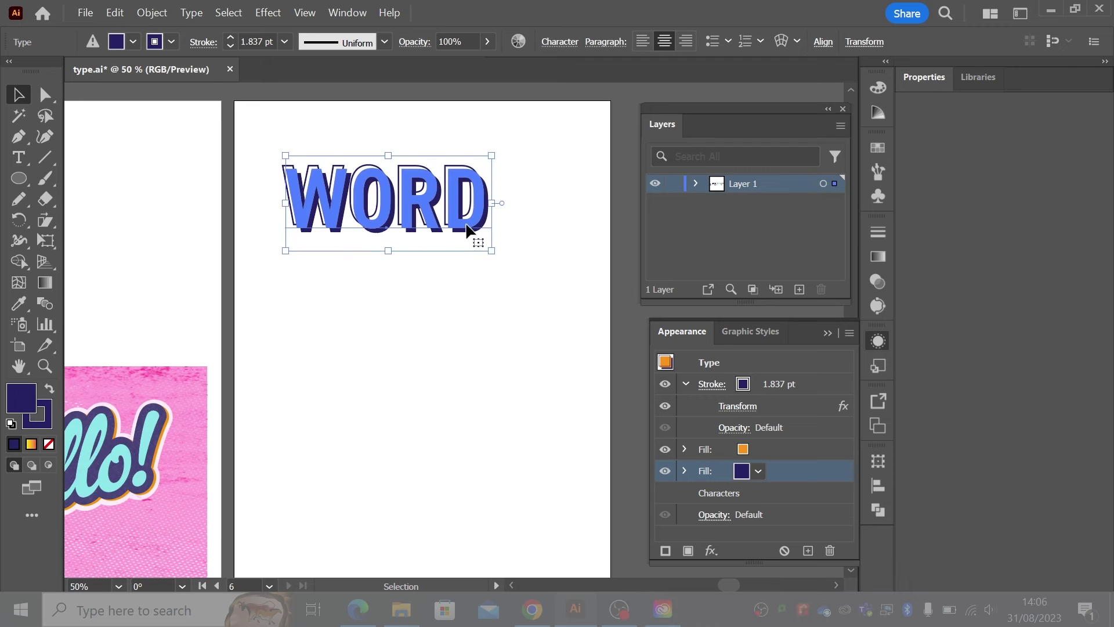
click(437, 293)
drag(438, 293, 348, 296)
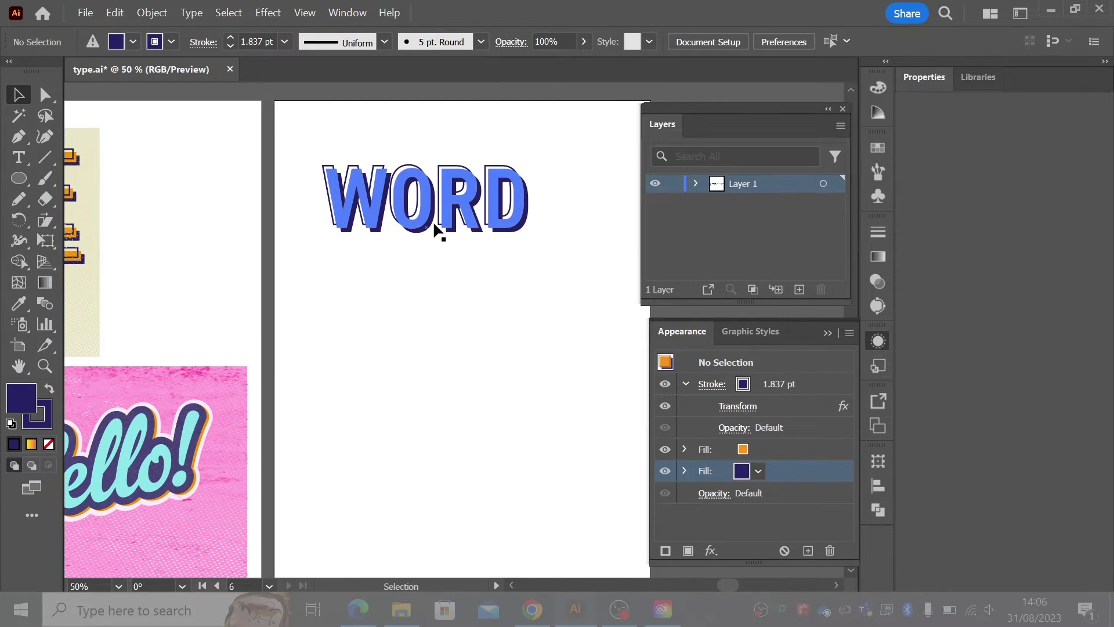
- Shift the "WORD" text slightly down and right and save its appearance as a new graphic style
drag(437, 231, 450, 235)
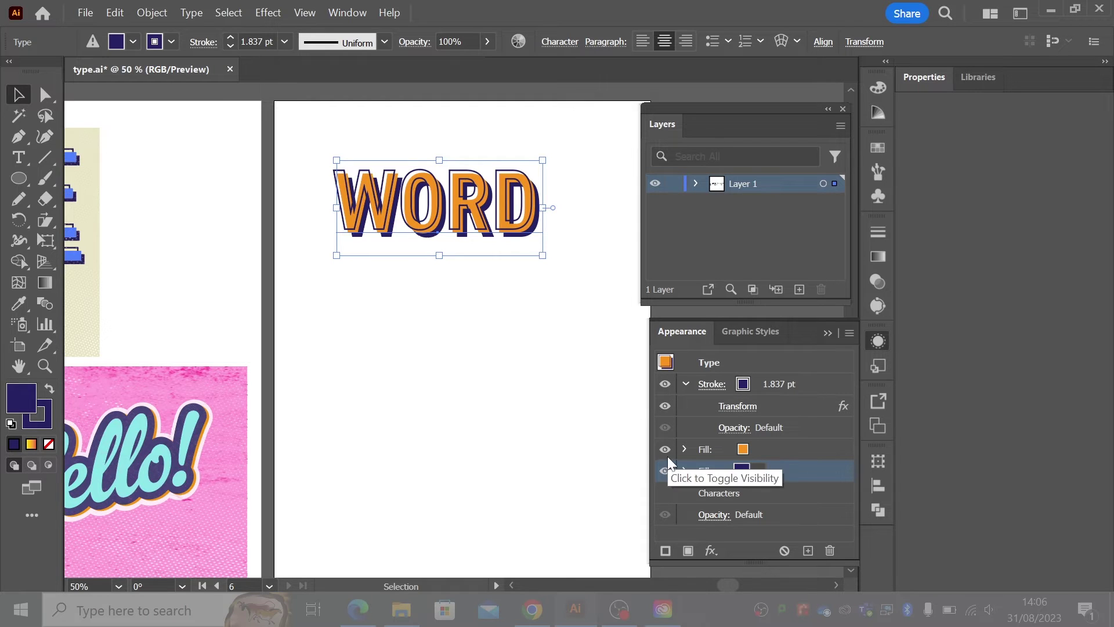
click(736, 335)
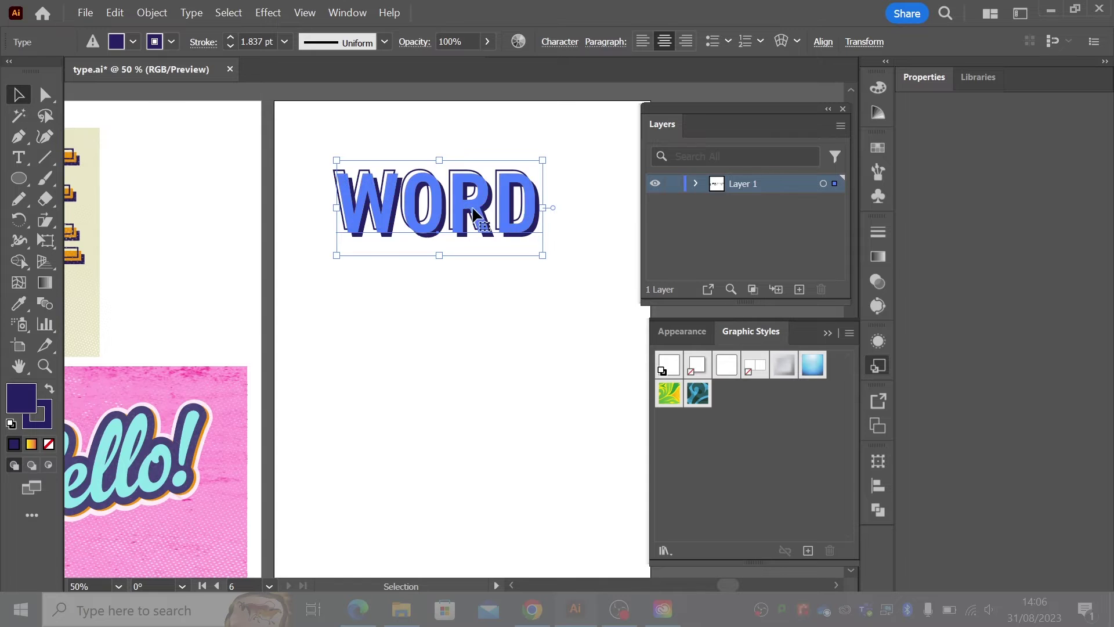
drag(426, 219, 738, 404)
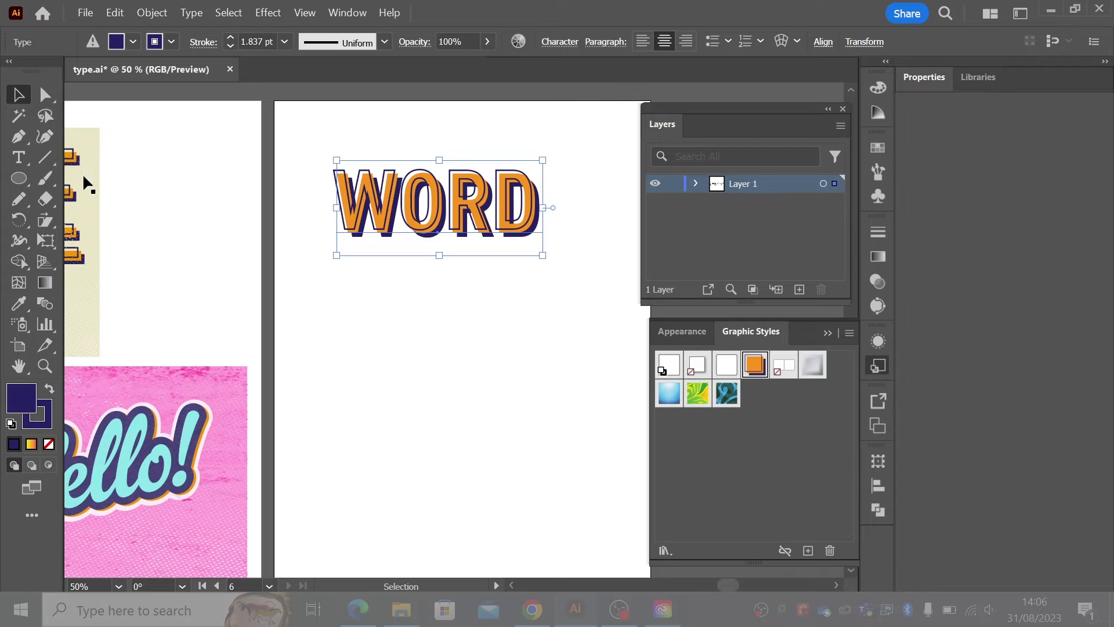
- Place "Lorem ipsum" placeholder text below "WORD", apply the saved orange and navy graphic style to it, and deselect it
click(18, 157)
click(354, 329)
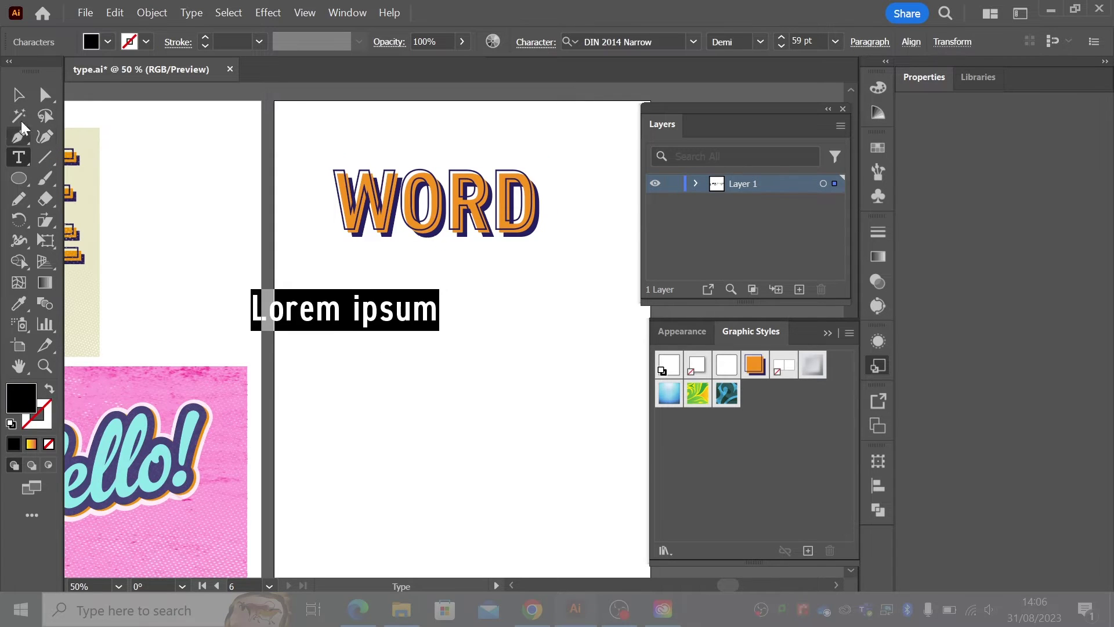
click(18, 95)
drag(315, 310, 406, 325)
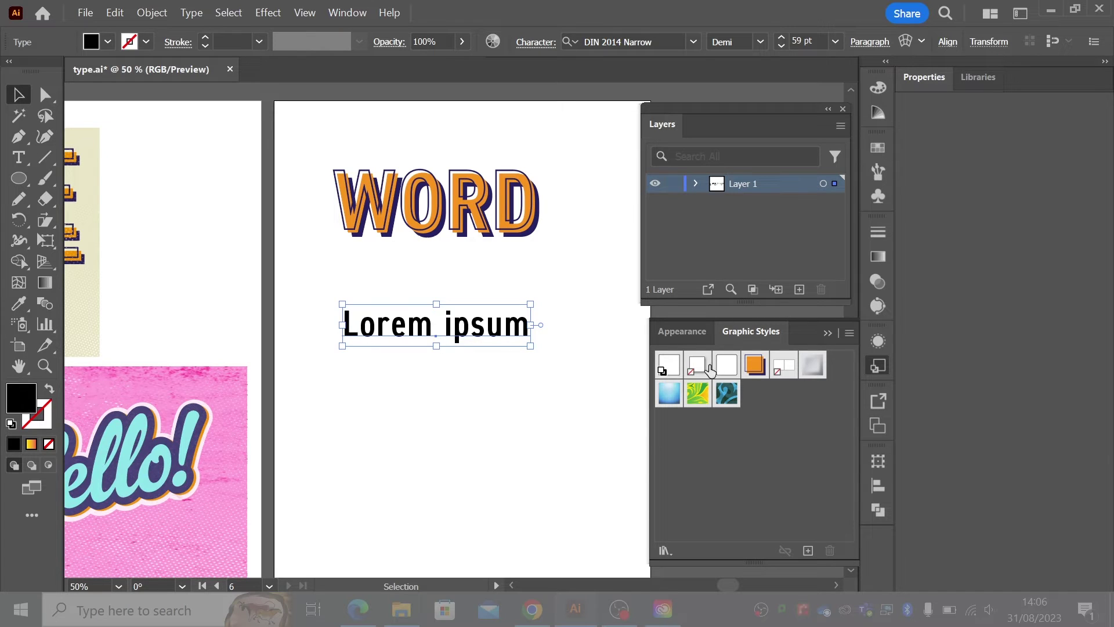
click(752, 365)
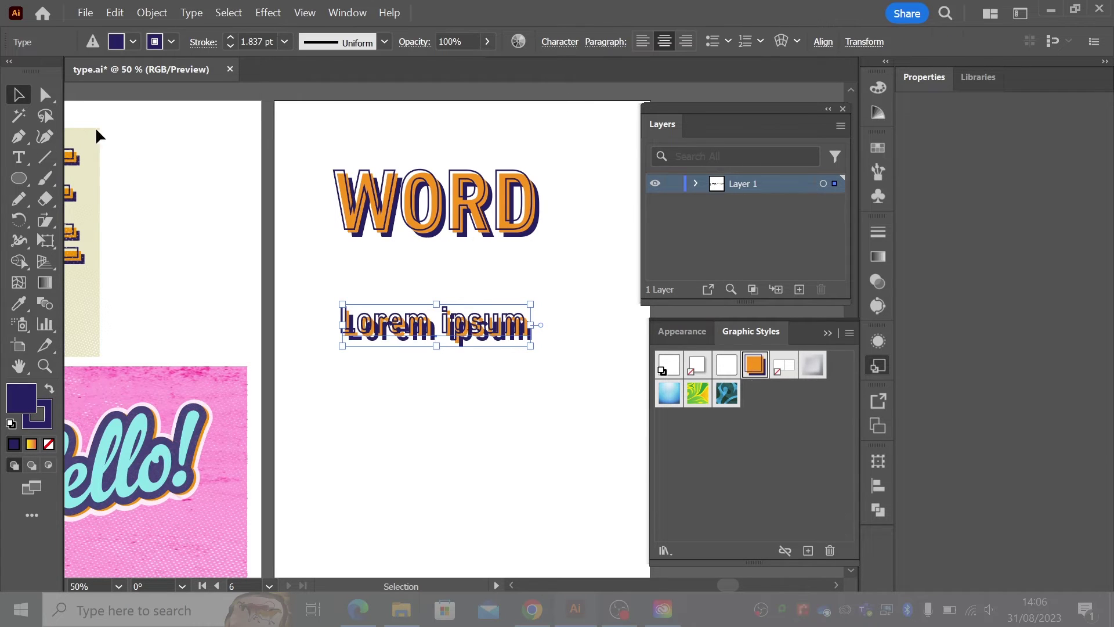
click(314, 278)
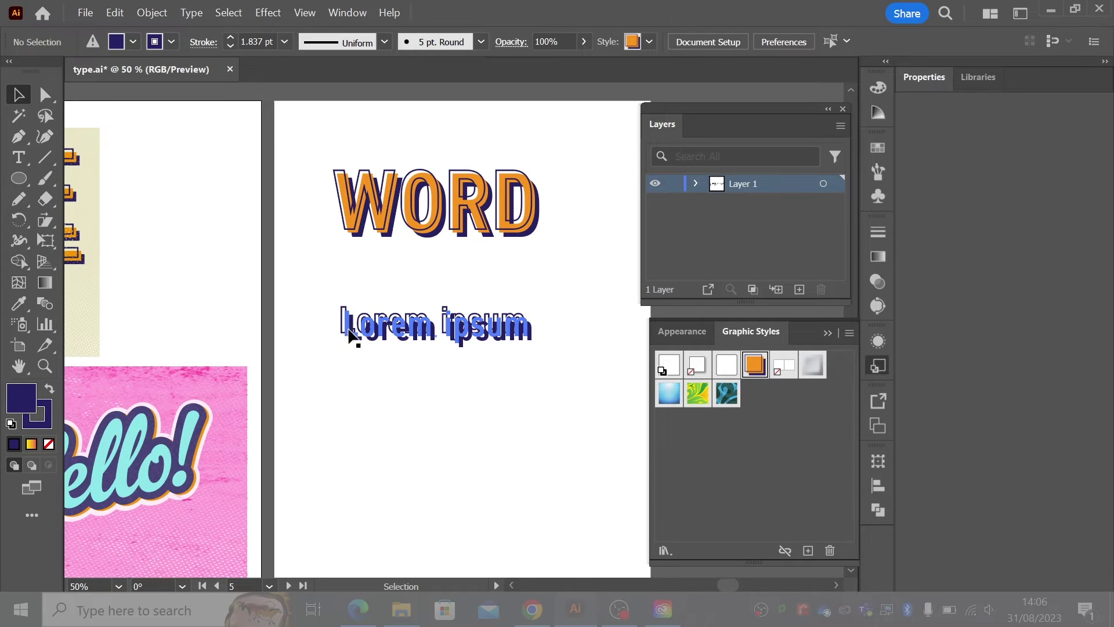
- Enlarge the "Lorem ipsum" text to a font size of about 85.5 pt and center it closer beneath "WORD"
click(382, 339)
mouse_move(540, 354)
mouse_down()
mouse_move(577, 378)
mouse_move(584, 399)
mouse_up()
click(361, 297)
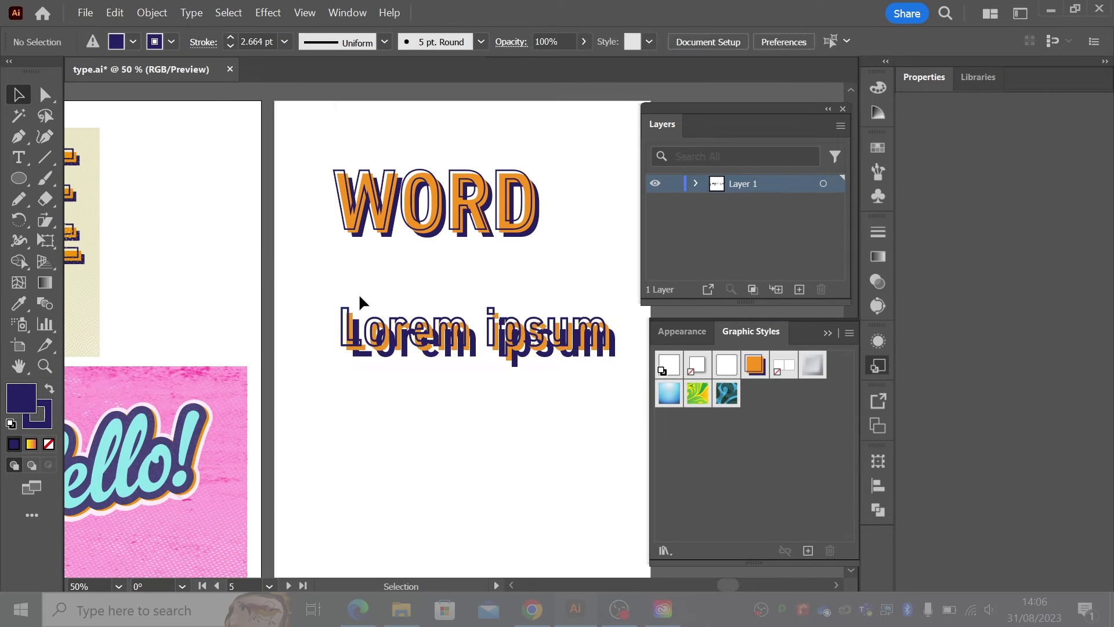
drag(551, 334, 524, 312)
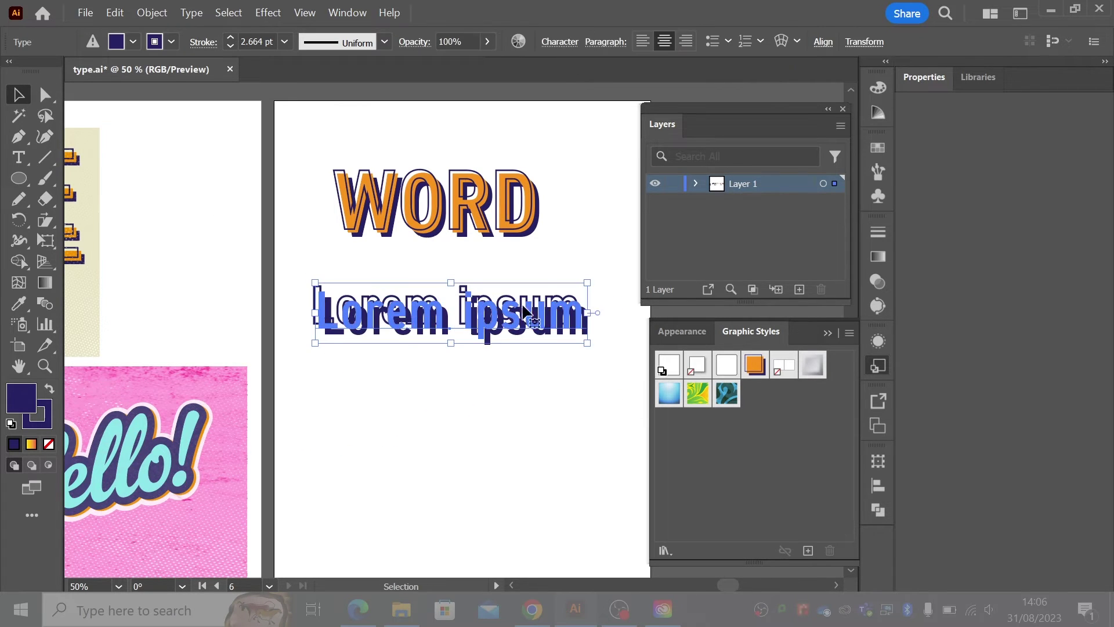
- Set the Transform effect of the "Lorem ipsum" text's navy fill to move 2 mm horizontally and 2 mm vertically
click(685, 333)
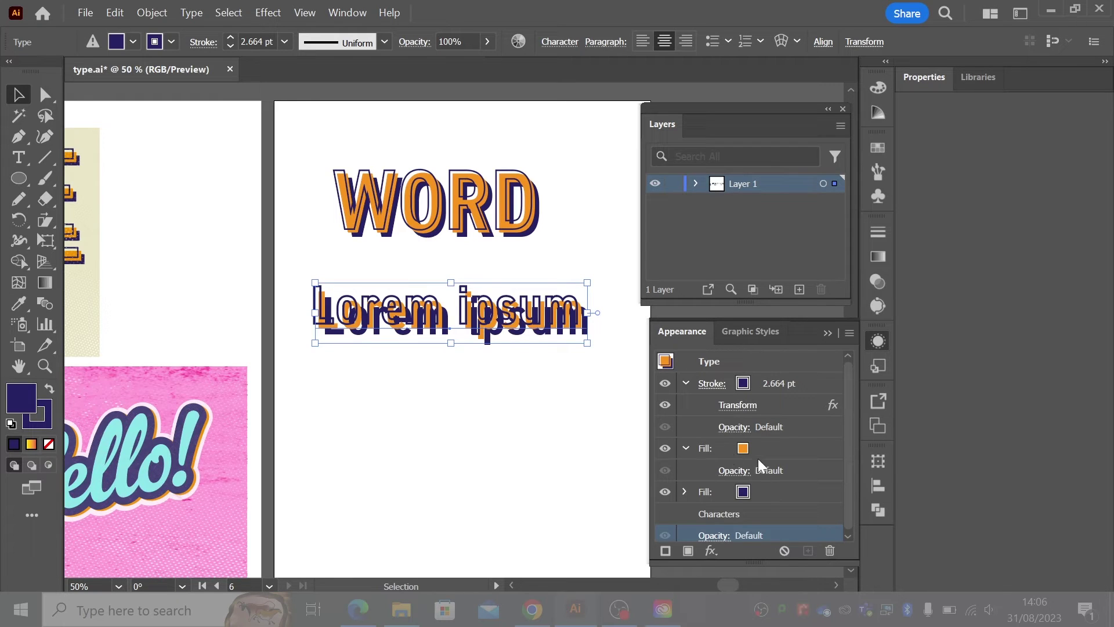
click(771, 449)
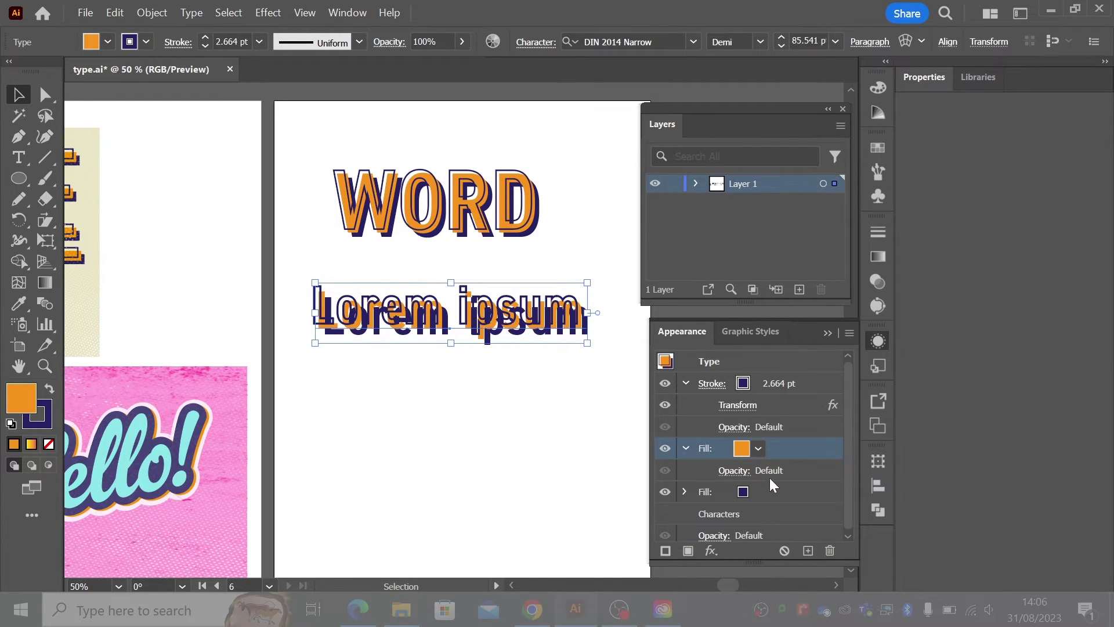
drag(846, 485, 848, 490)
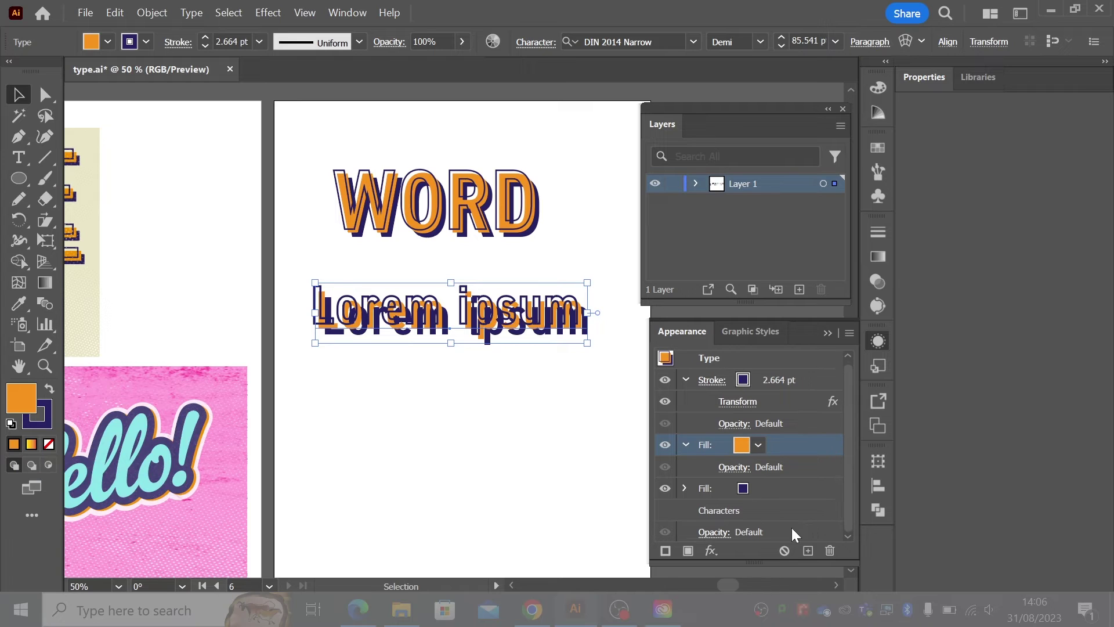
click(685, 489)
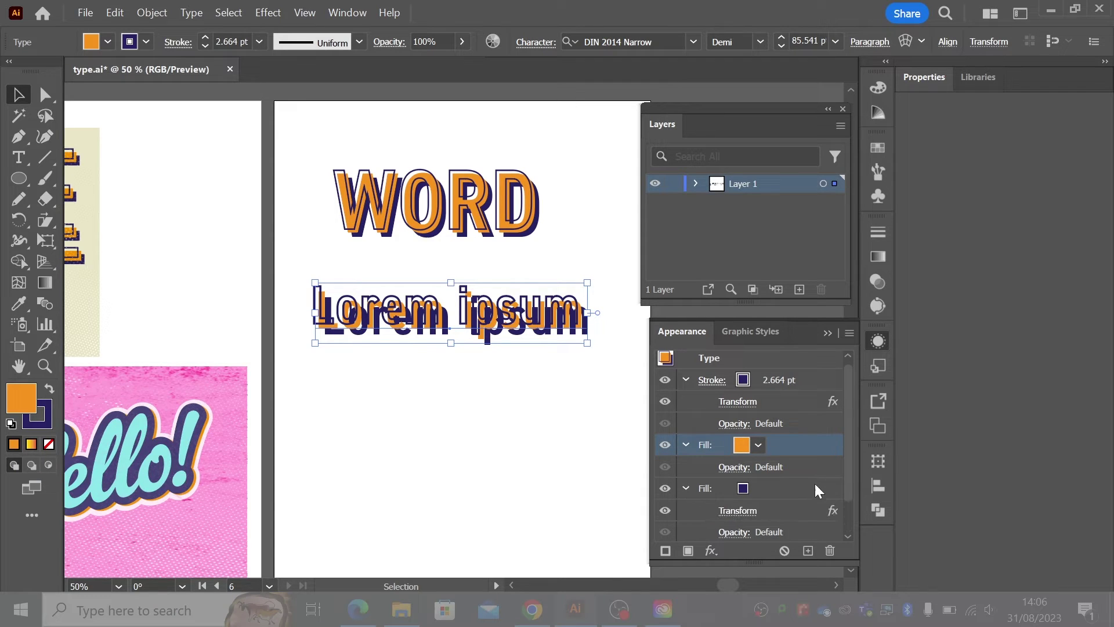
drag(847, 476, 845, 496)
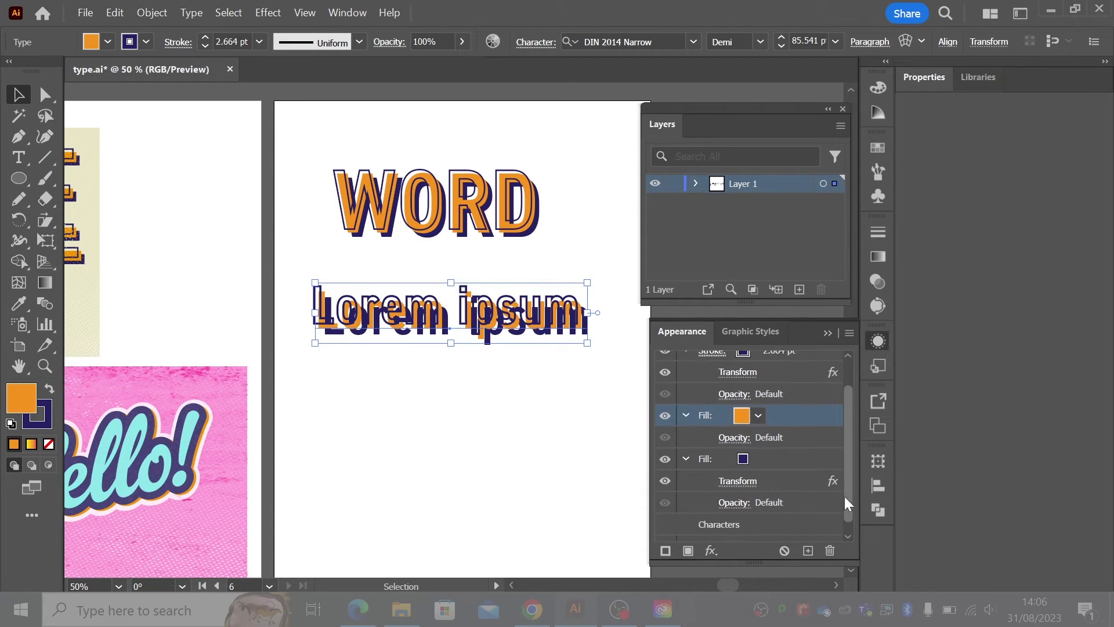
click(737, 481)
drag(767, 218, 740, 217)
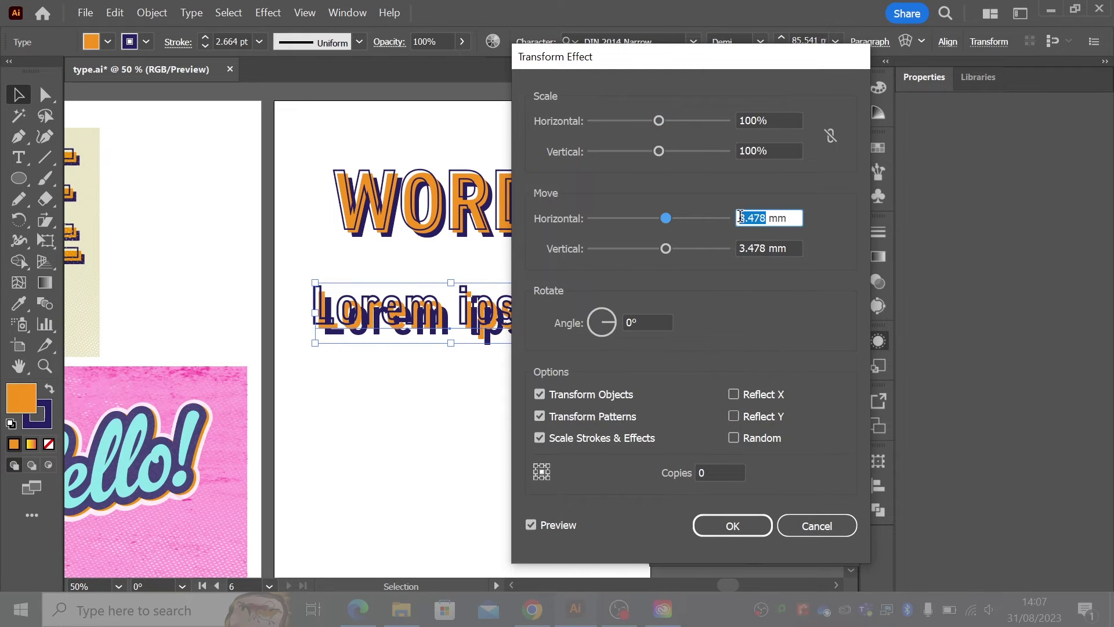
text(2)
key(Tab)
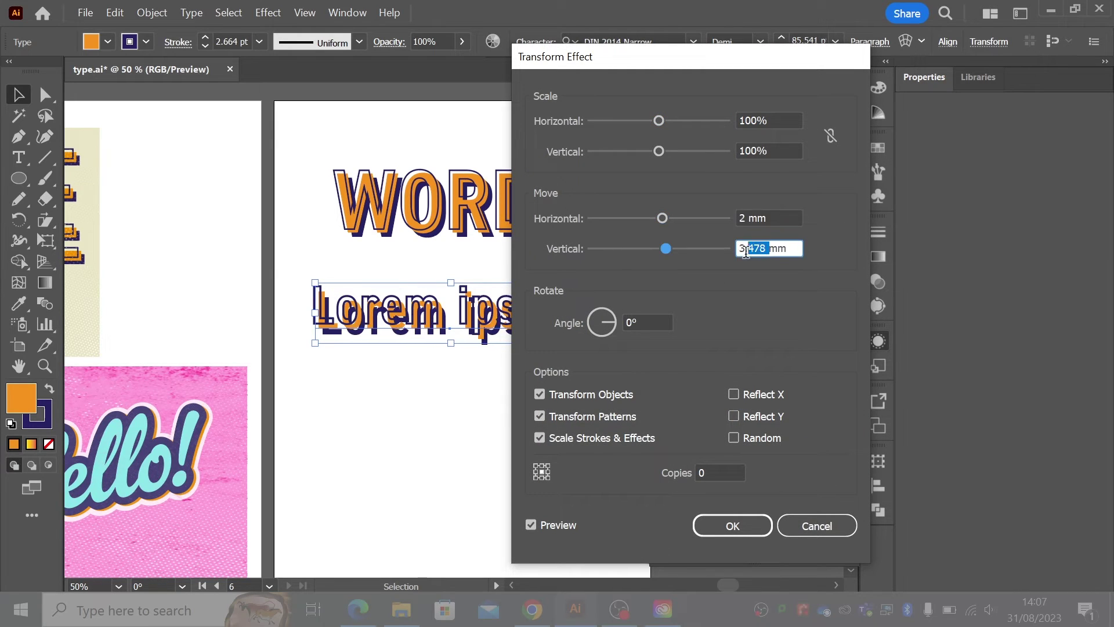
text(2)
click(749, 525)
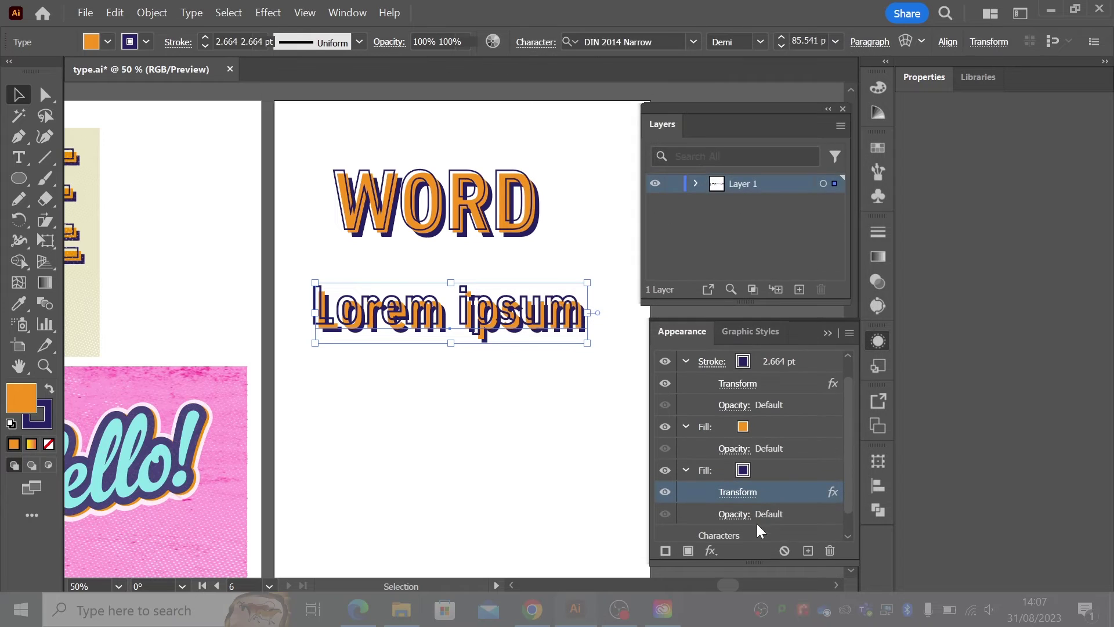
- Set the Transform effect of the "Lorem ipsum" text's stroke to move -2 mm horizontally and -2 mm vertically
click(738, 384)
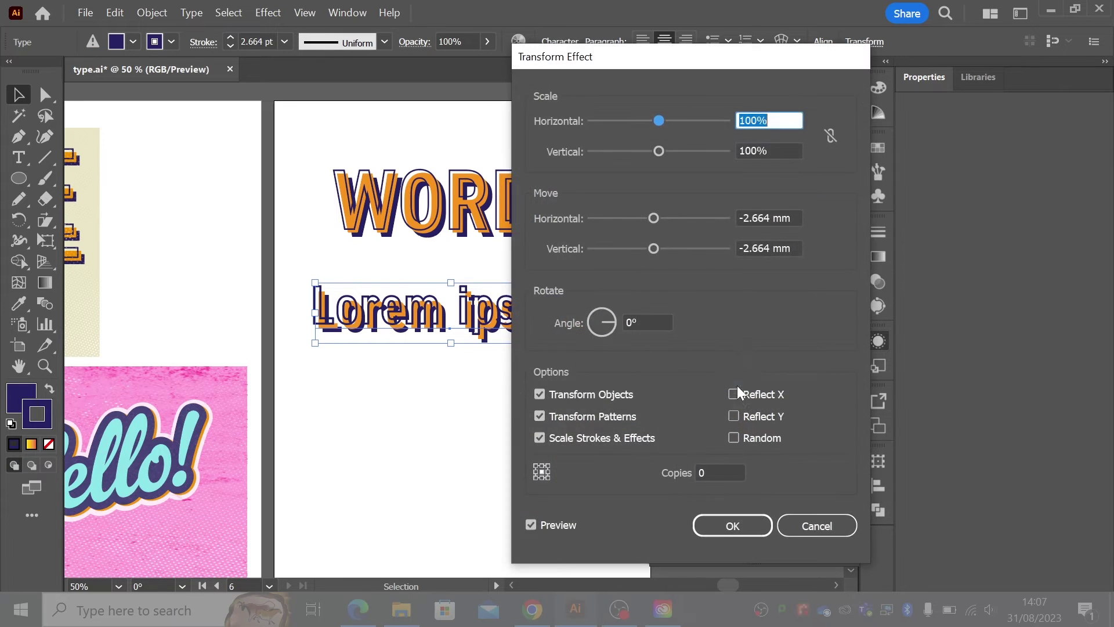
drag(771, 218, 734, 221)
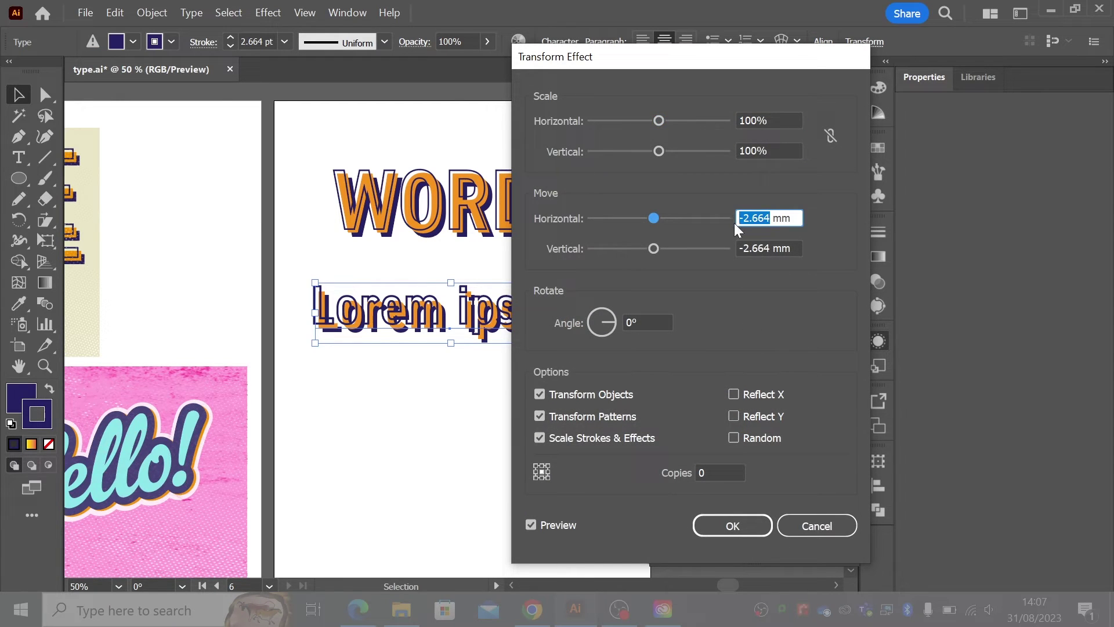
text(2)
key(BackSpace)
drag(768, 246, 731, 248)
text(-2)
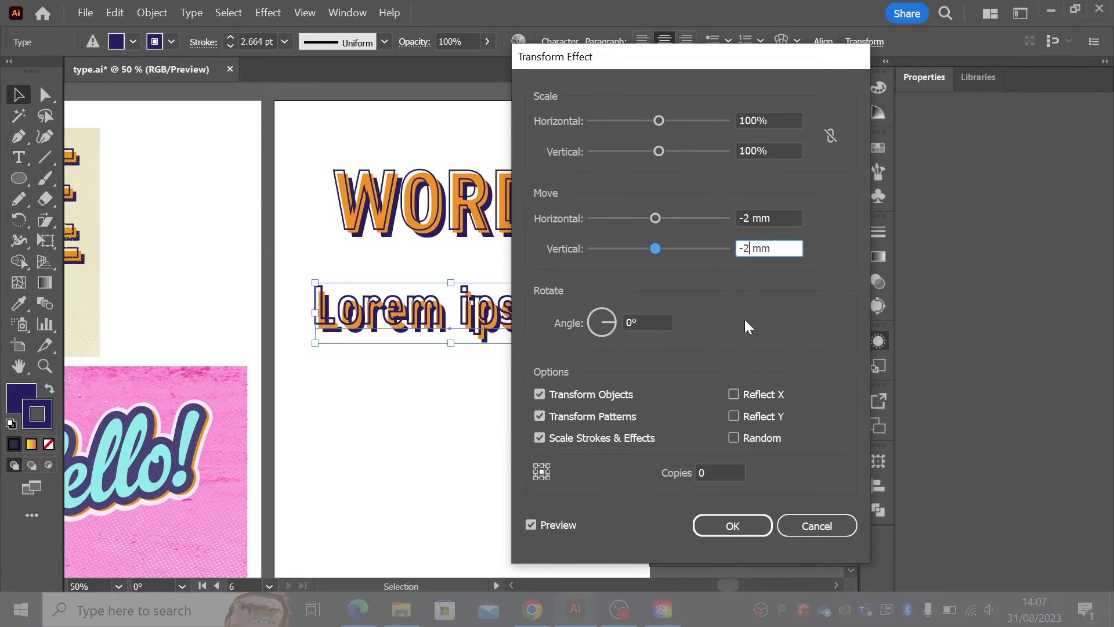
click(733, 526)
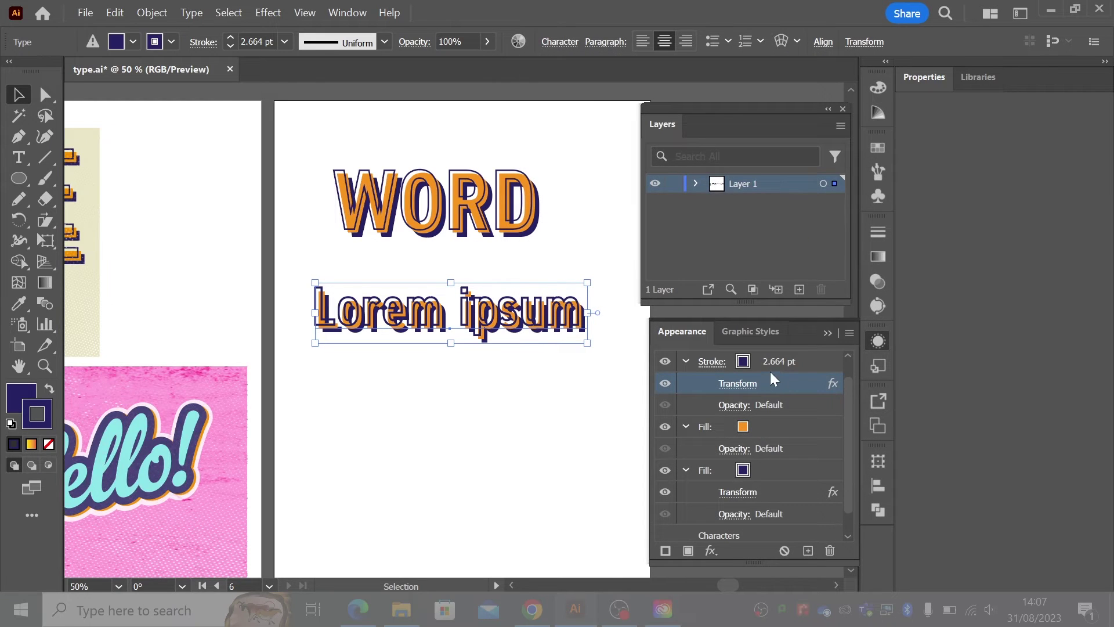
- Reduce the stroke weight of the "Lorem ipsum" text to 2 pt and deselect the text
click(770, 361)
click(777, 366)
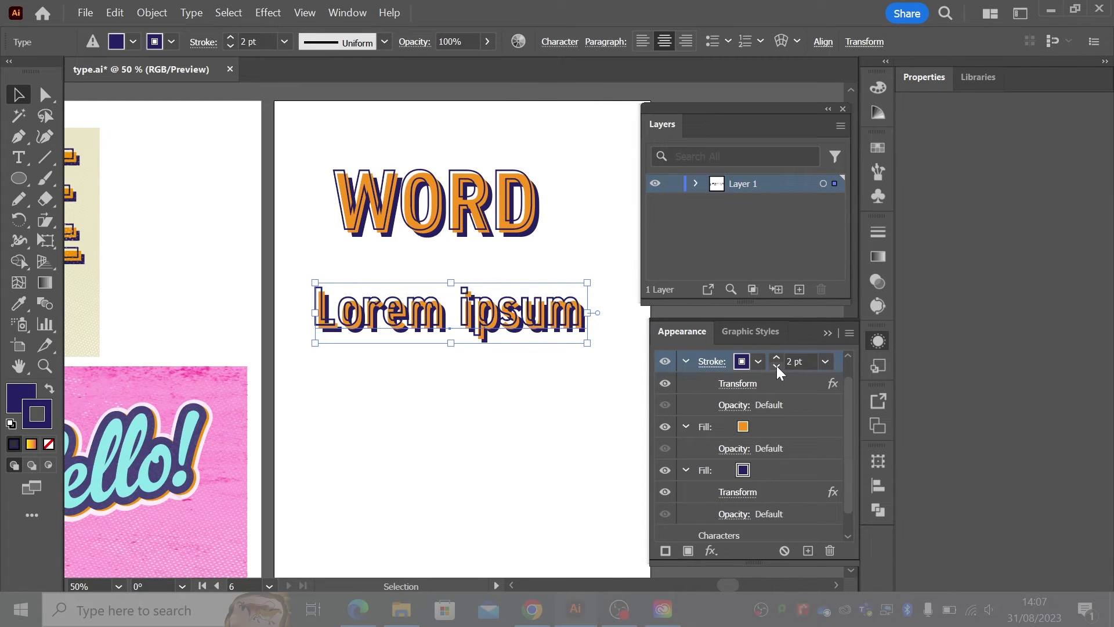
click(777, 366)
click(414, 406)
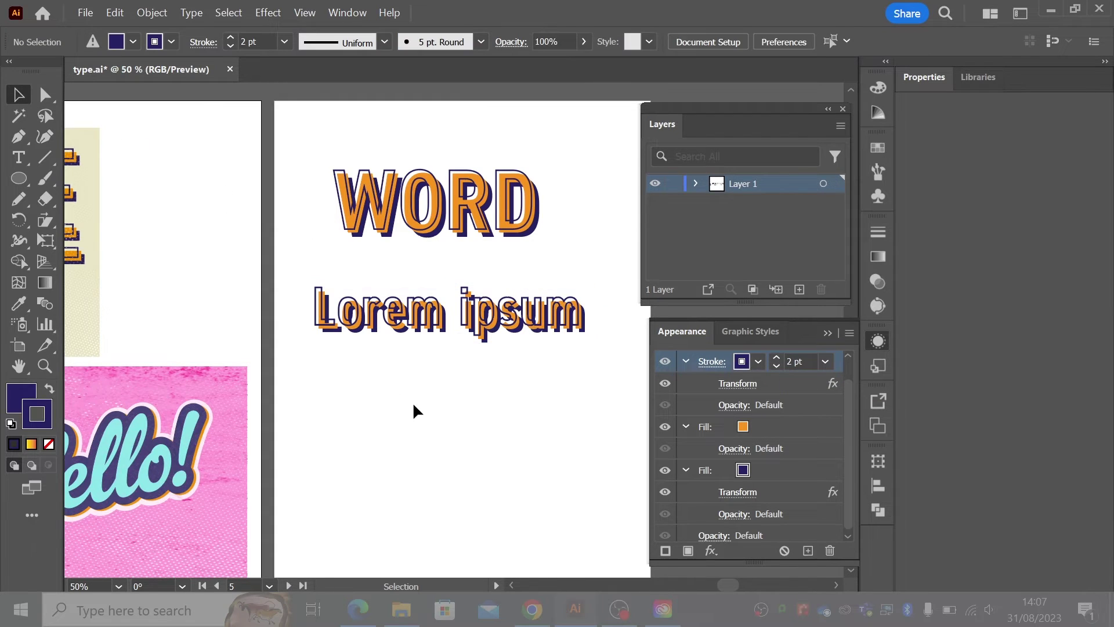
- Select the "Lorem ipsum" text and review the saved graphic styles and the text's appearance attributes
click(495, 340)
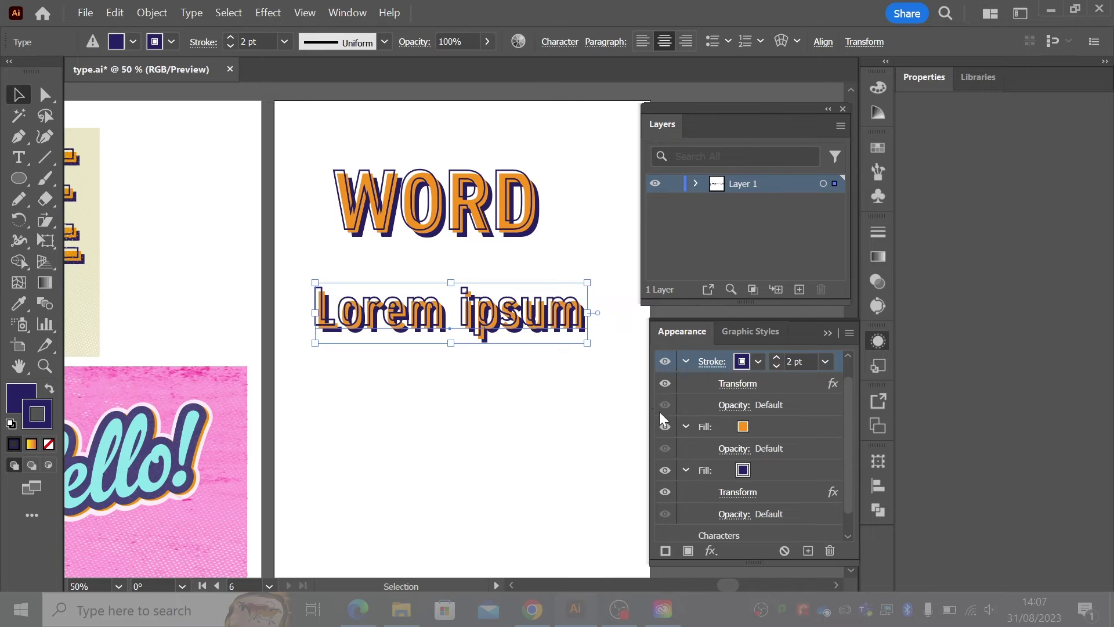
click(763, 333)
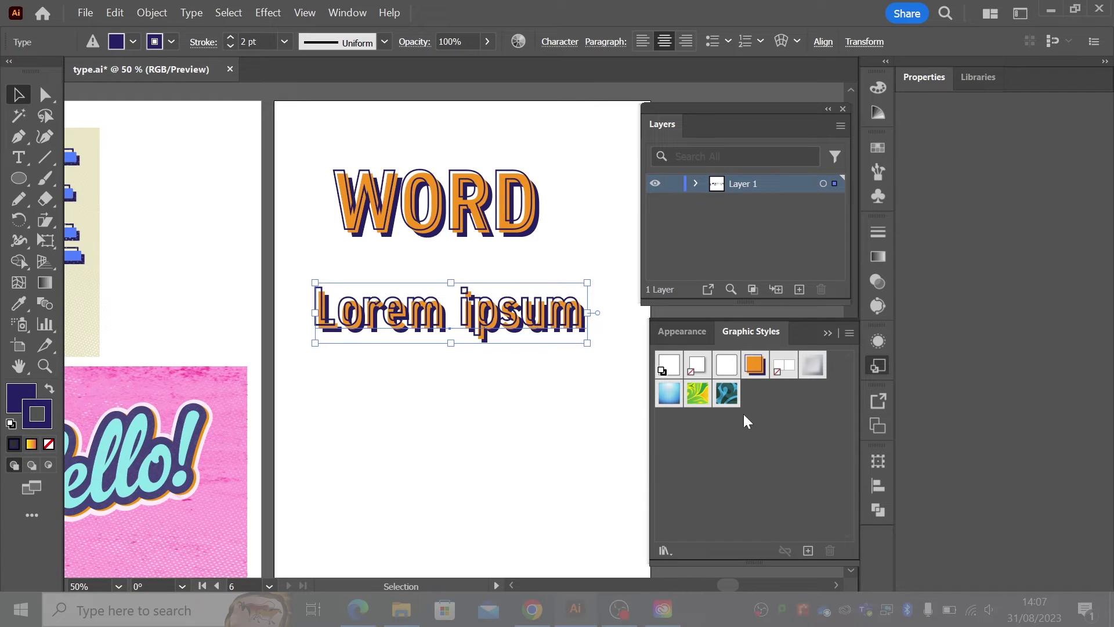
drag(673, 390, 578, 318)
click(684, 338)
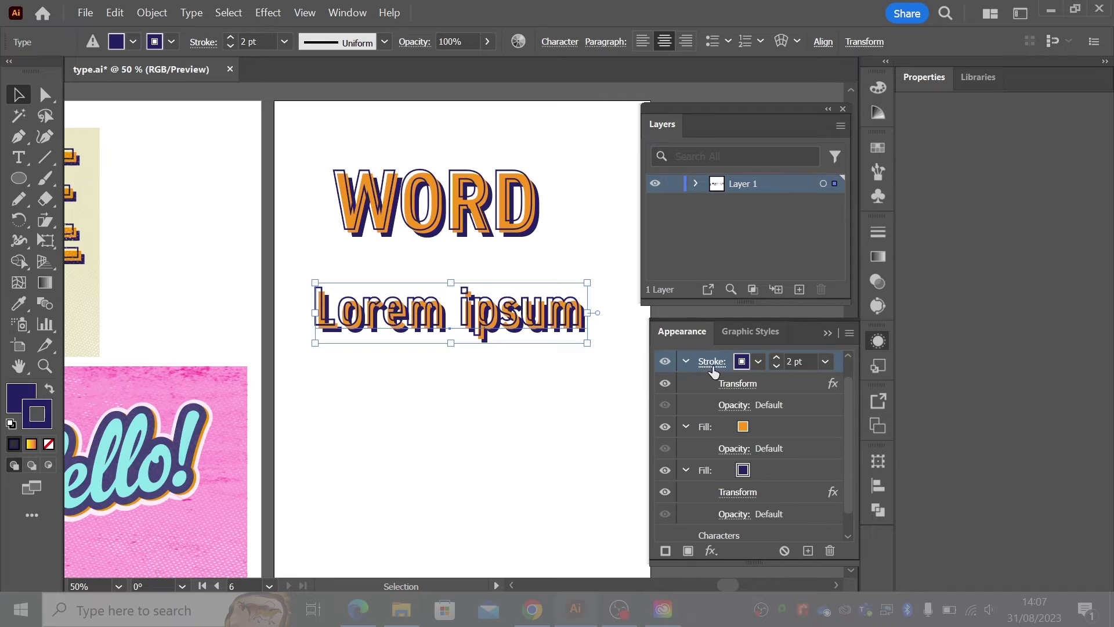
- Move the pink "Hello!" artwork onto the last artboard and the "WORD" and "Lorem ipsum" texts below the "TEXT" artwork
click(477, 347)
click(45, 366)
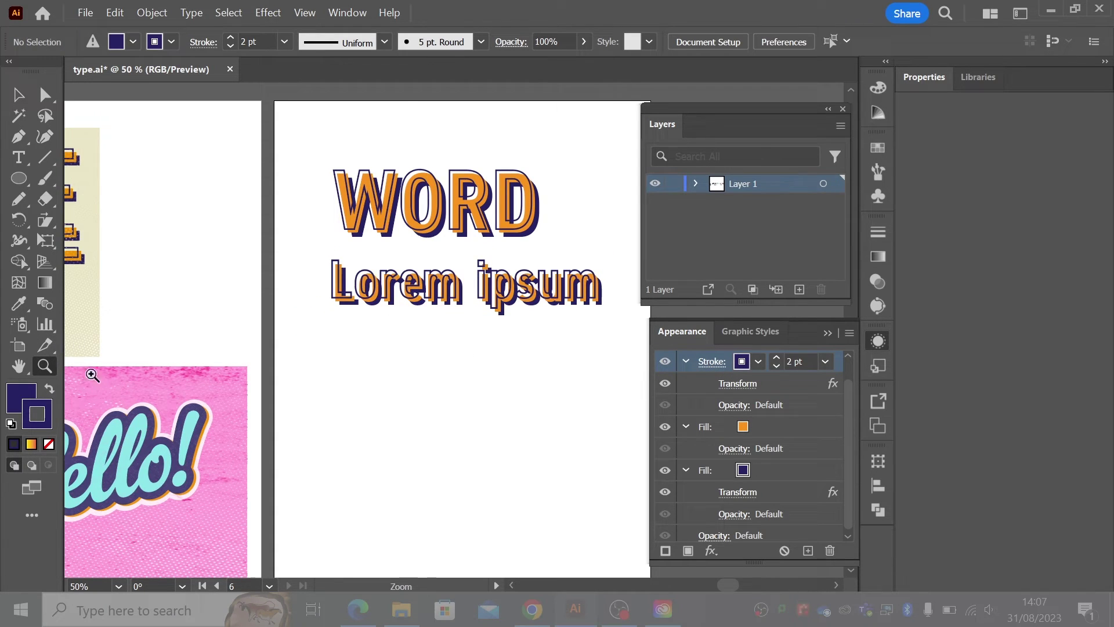
alt+click(331, 412)
drag(442, 398, 351, 391)
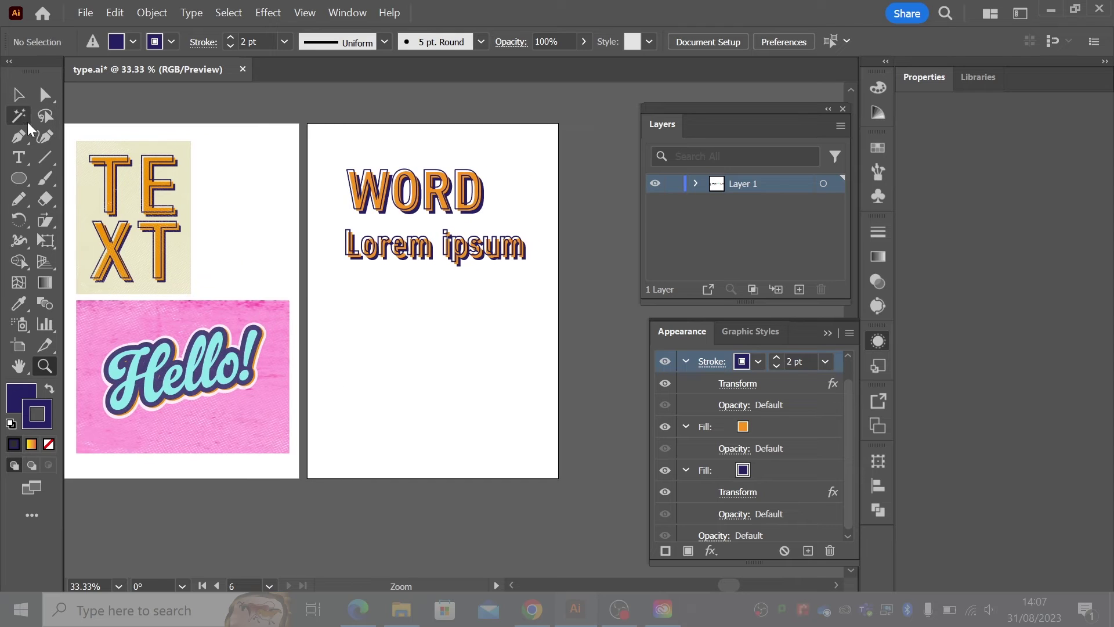
click(18, 95)
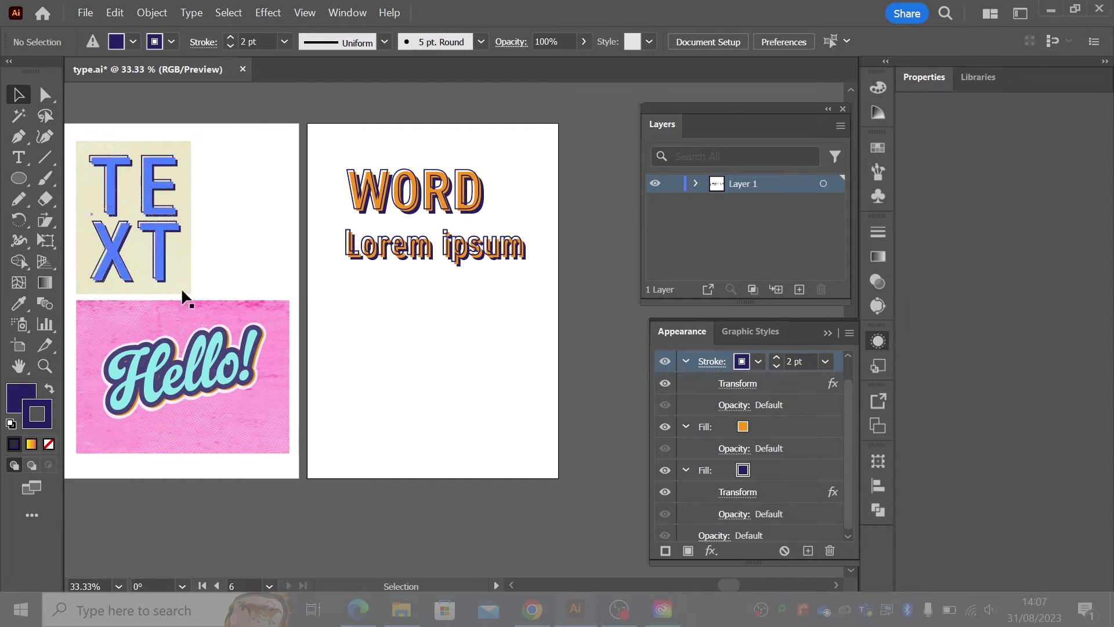
drag(318, 450, 121, 326)
drag(125, 343, 375, 347)
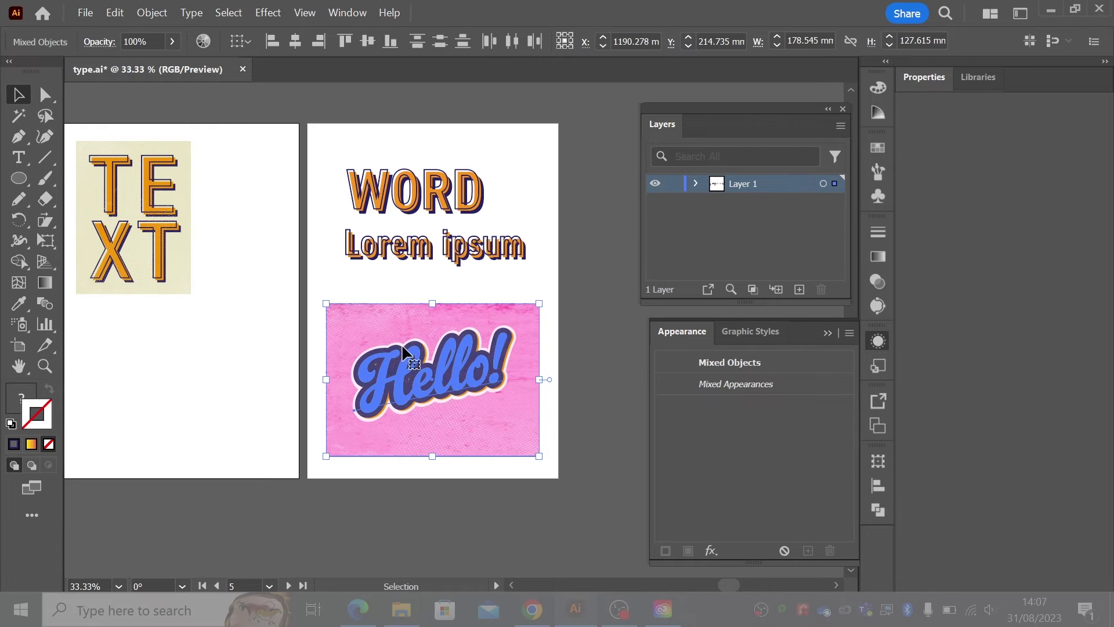
drag(493, 255, 224, 425)
- Place a new point text object in the empty area above the "Hello!" artwork
key(z)
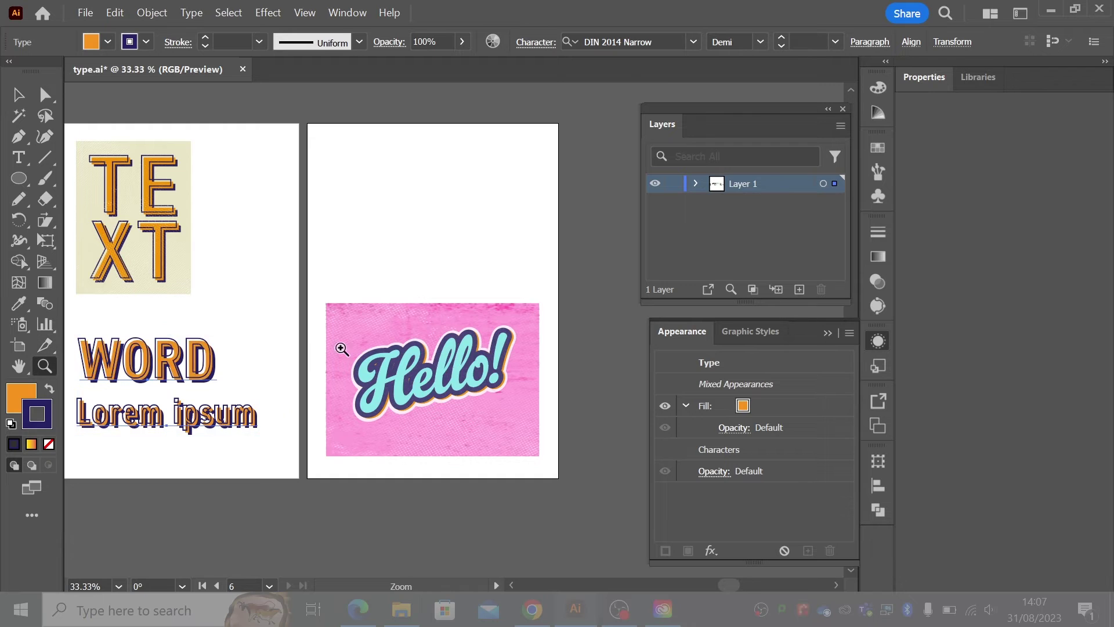
click(384, 376)
click(385, 376)
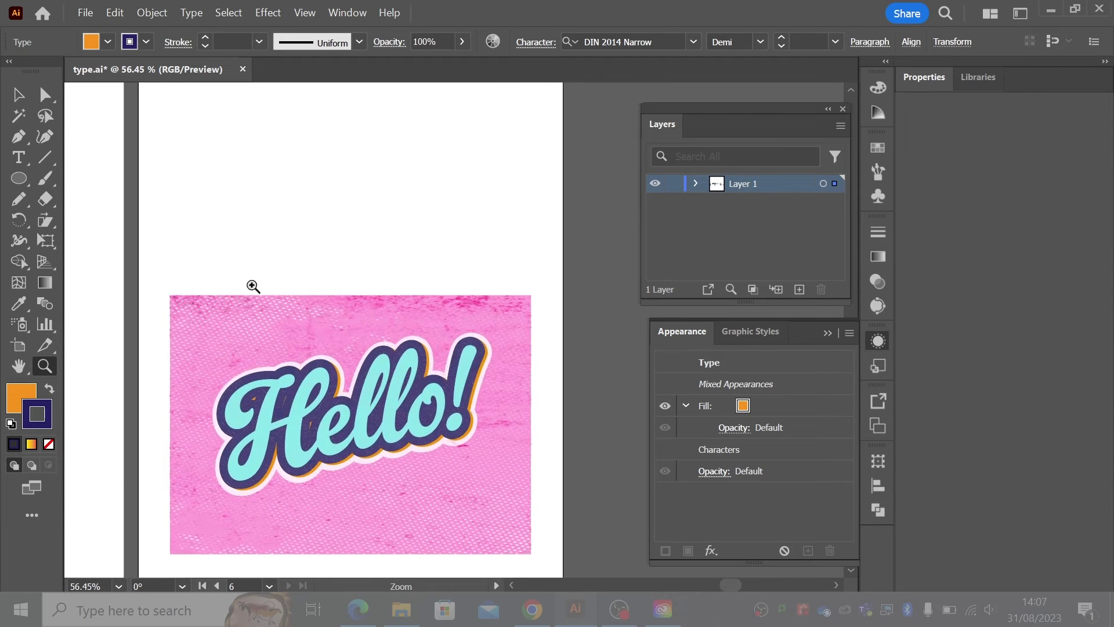
click(18, 95)
click(20, 157)
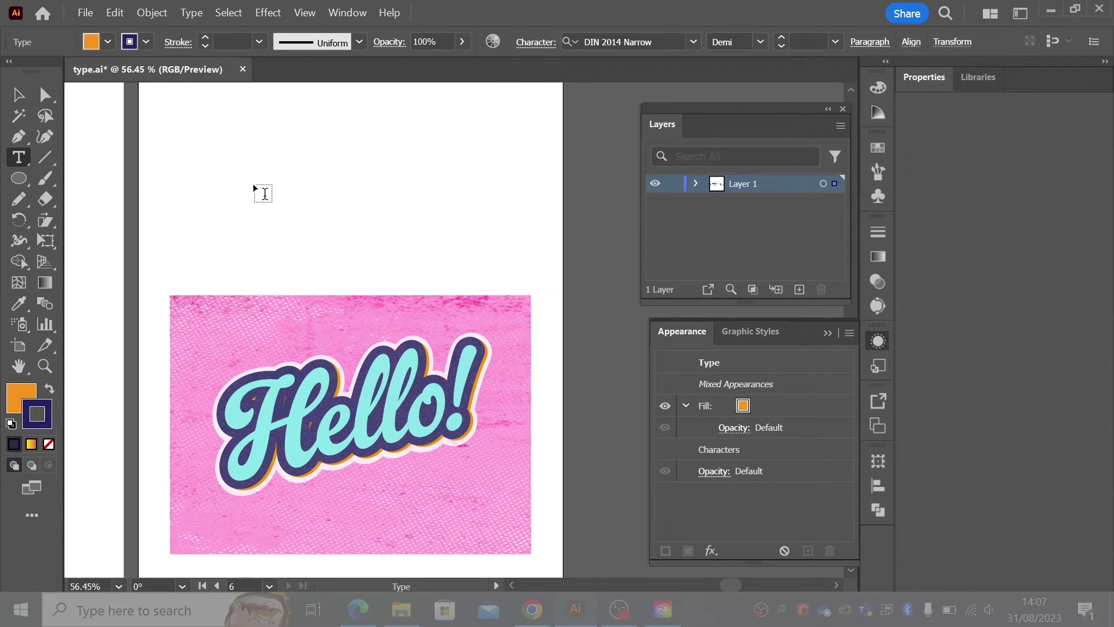
click(234, 190)
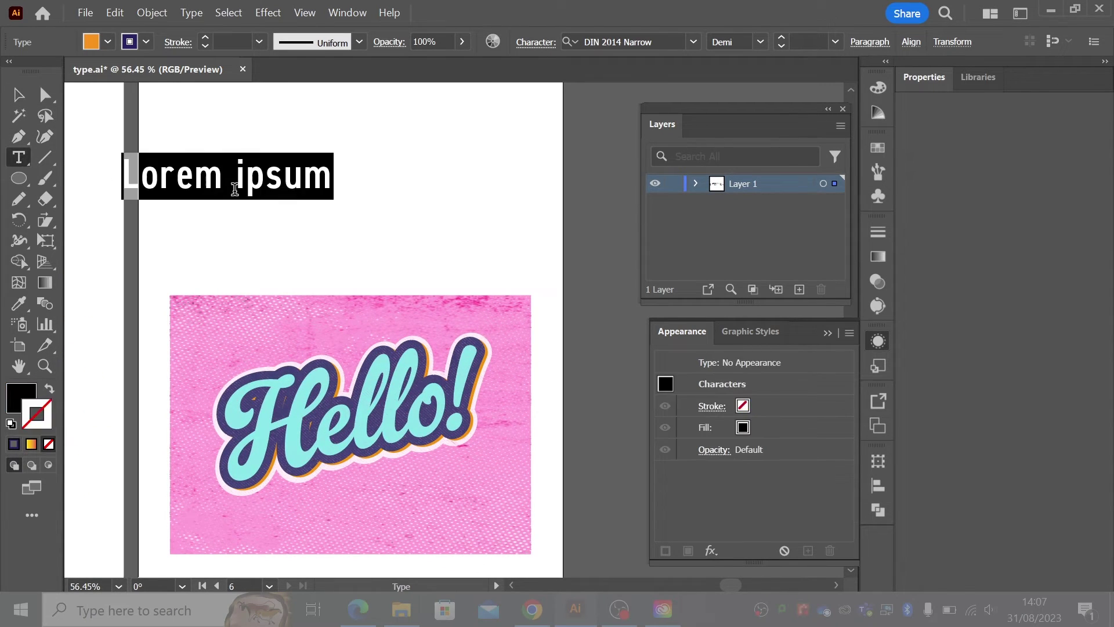
- Filter the font list to Script typefaces and set the new text in Gelato Luxe
click(551, 47)
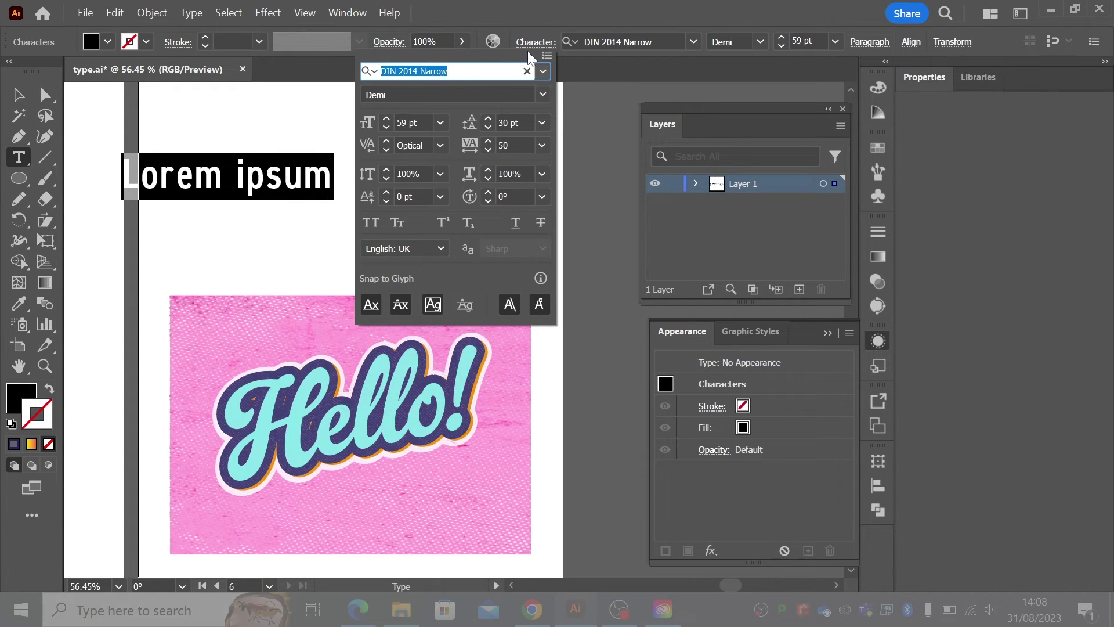
click(543, 72)
click(412, 129)
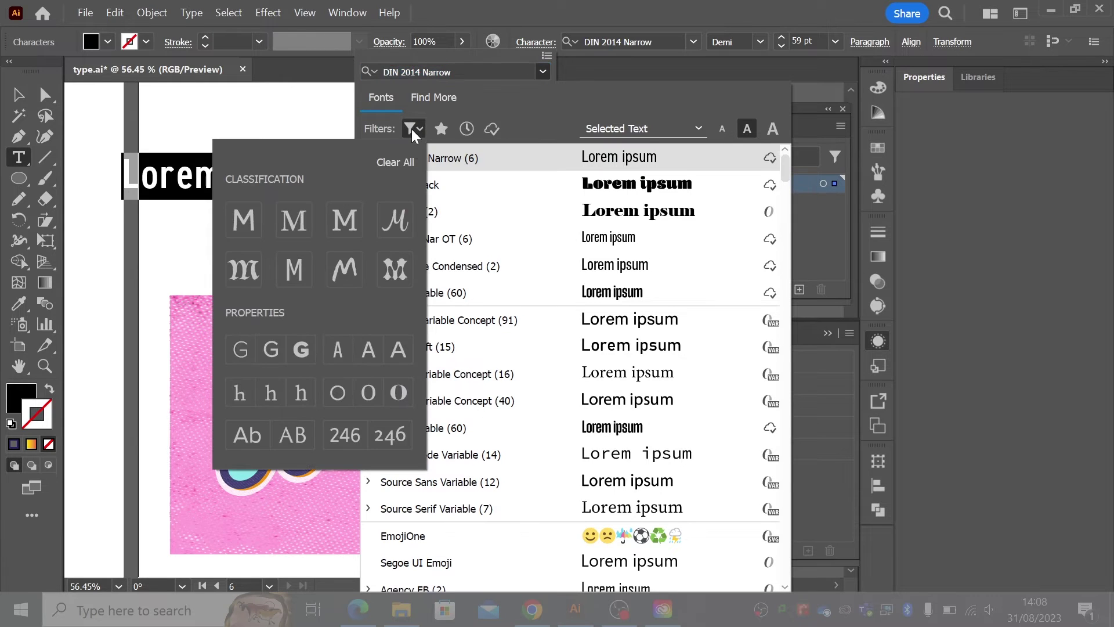
click(394, 221)
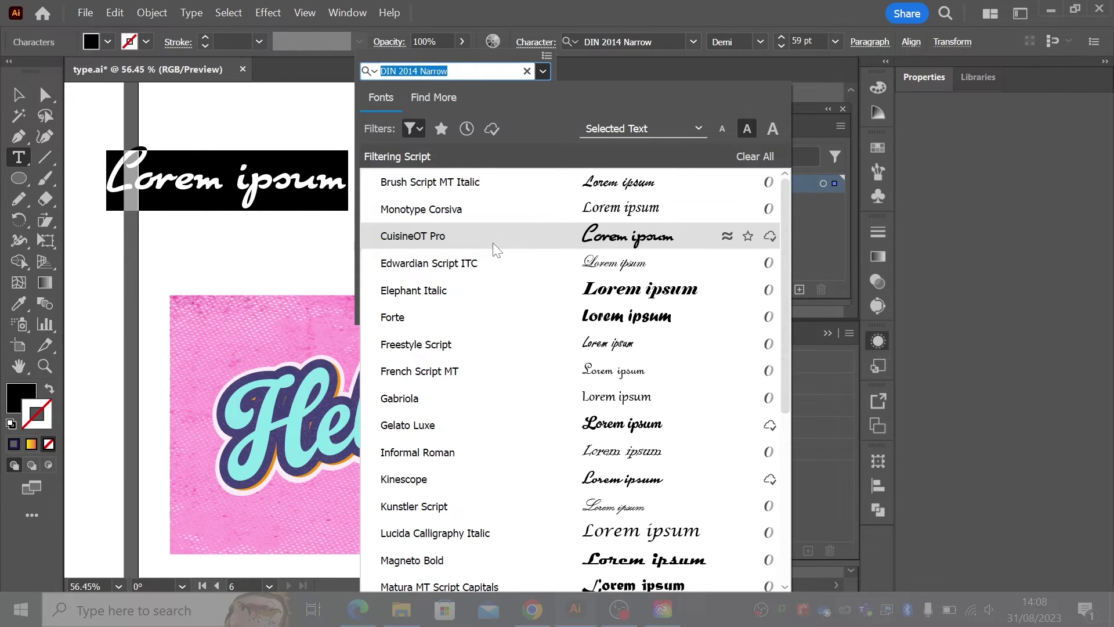
click(475, 425)
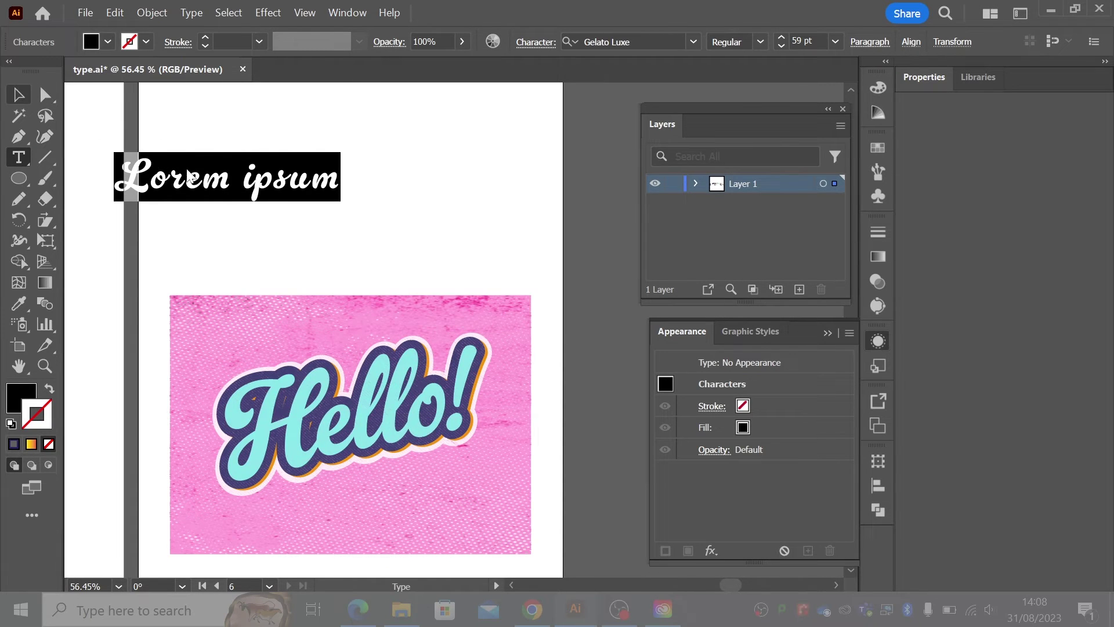
- Replace the placeholder text with "Yeah!" and enlarge it to about 124 pt, centred above the "Hello!" artwork
drag(203, 177, 114, 185)
text(Yeah)
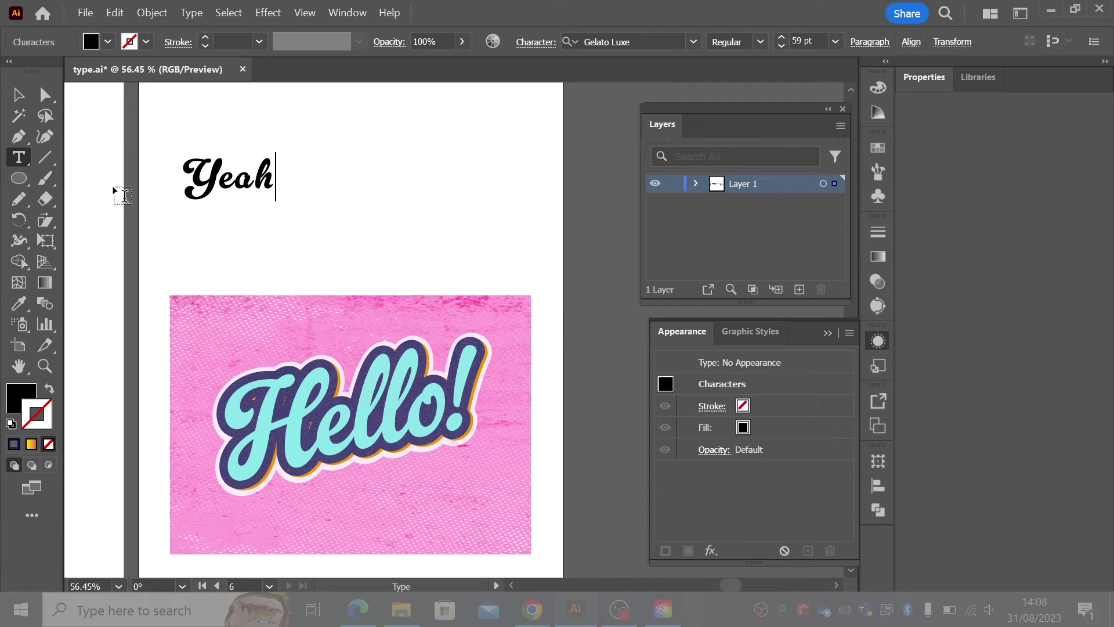
text(!)
key(Escape)
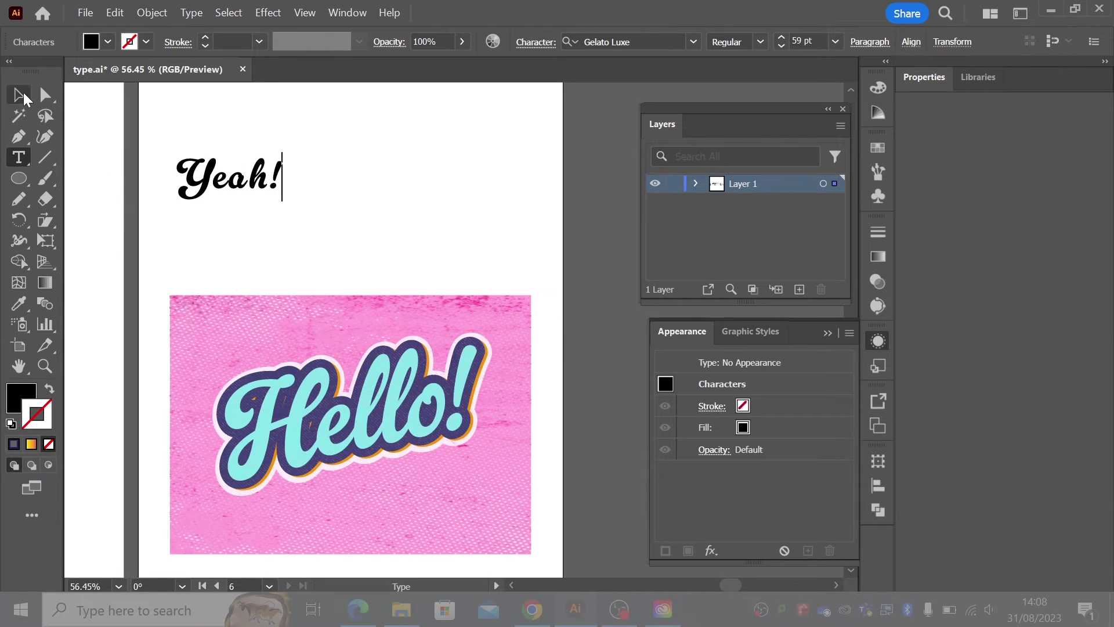
drag(256, 203, 424, 235)
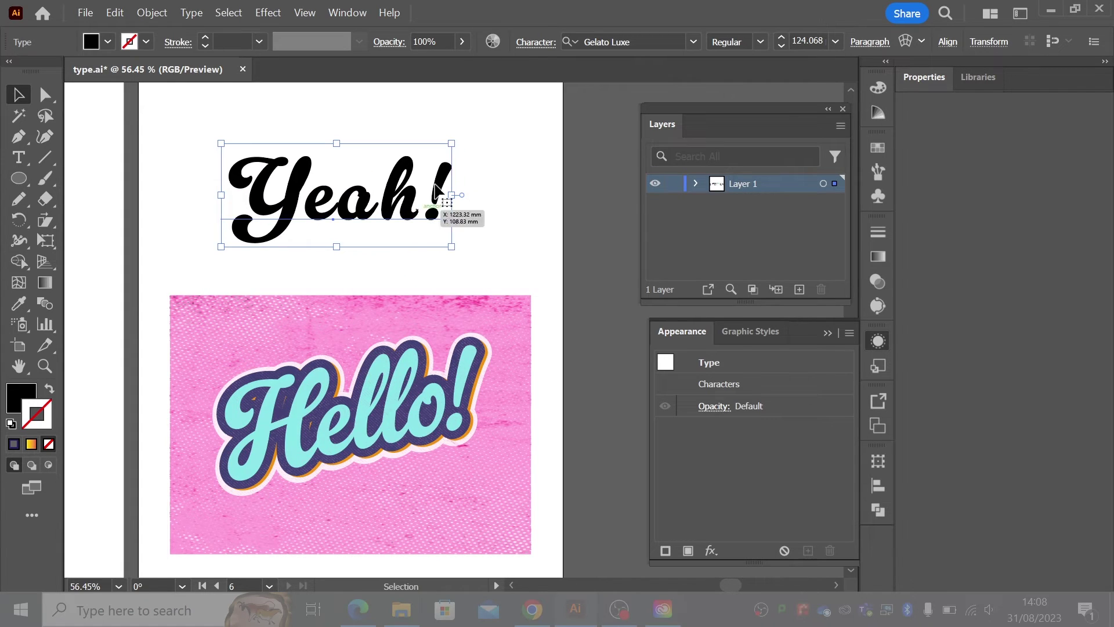
- Set the tracking of the "Yeah!" text to 0 and deselect it
click(528, 47)
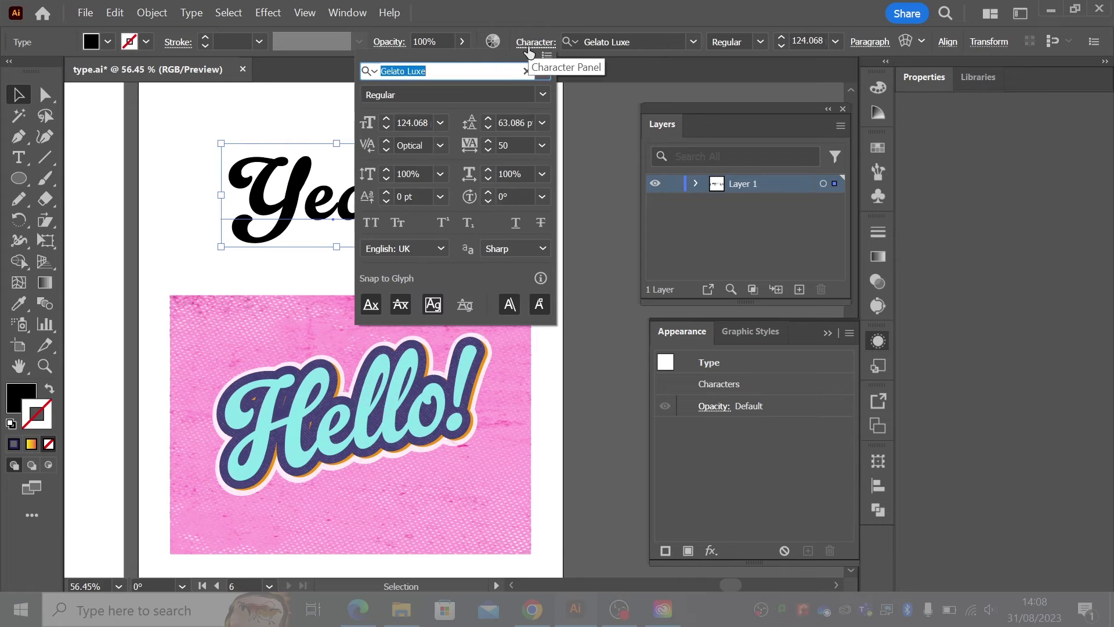
click(440, 145)
click(441, 145)
click(542, 145)
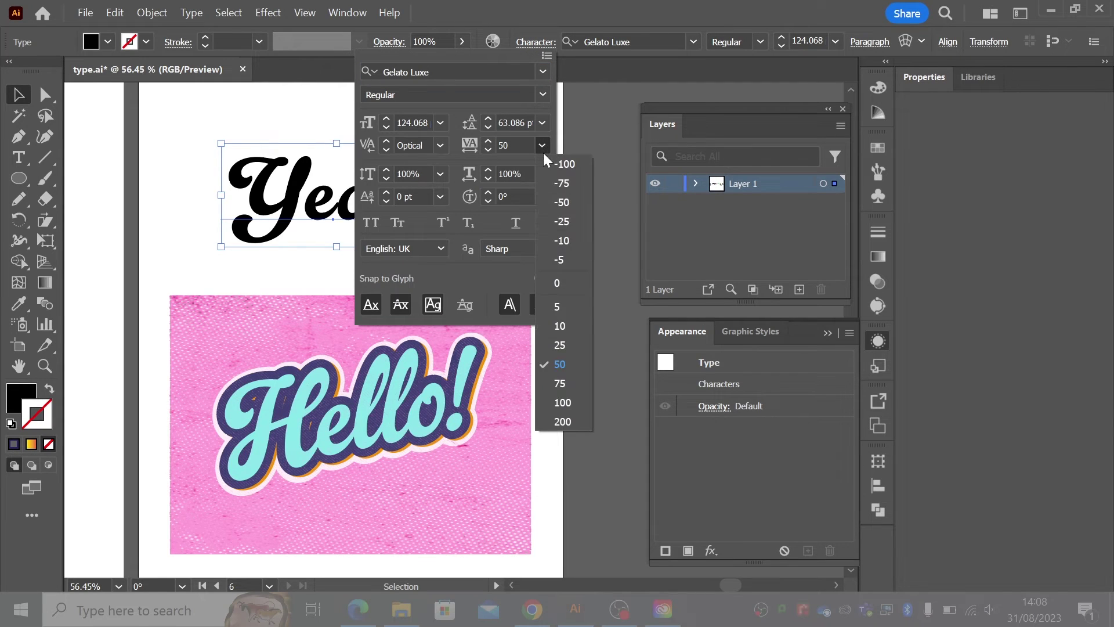
click(554, 282)
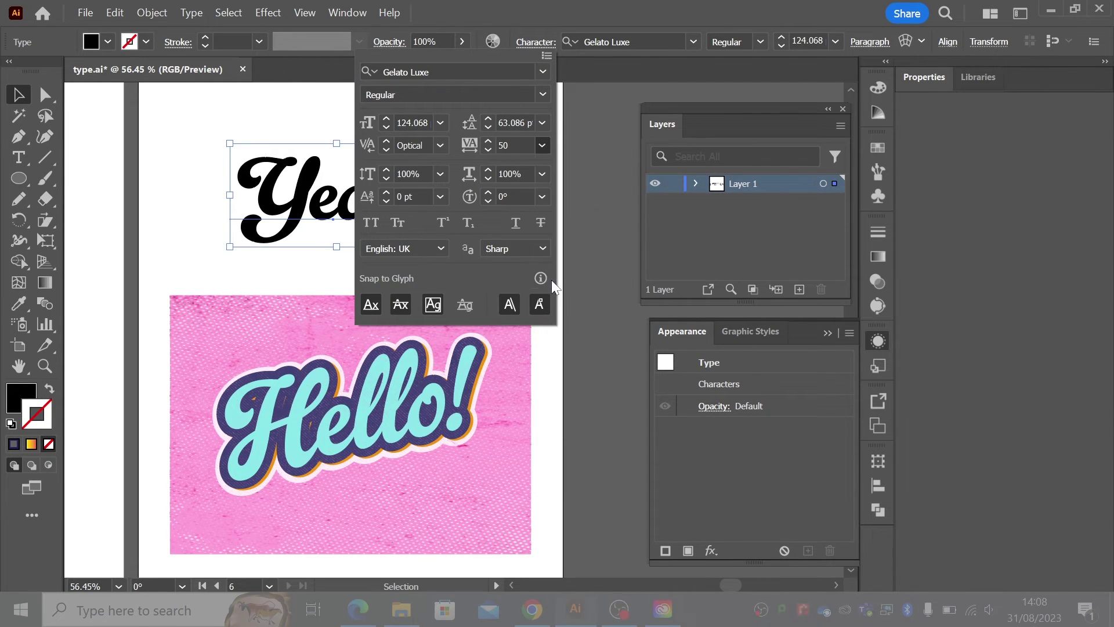
click(18, 95)
click(156, 165)
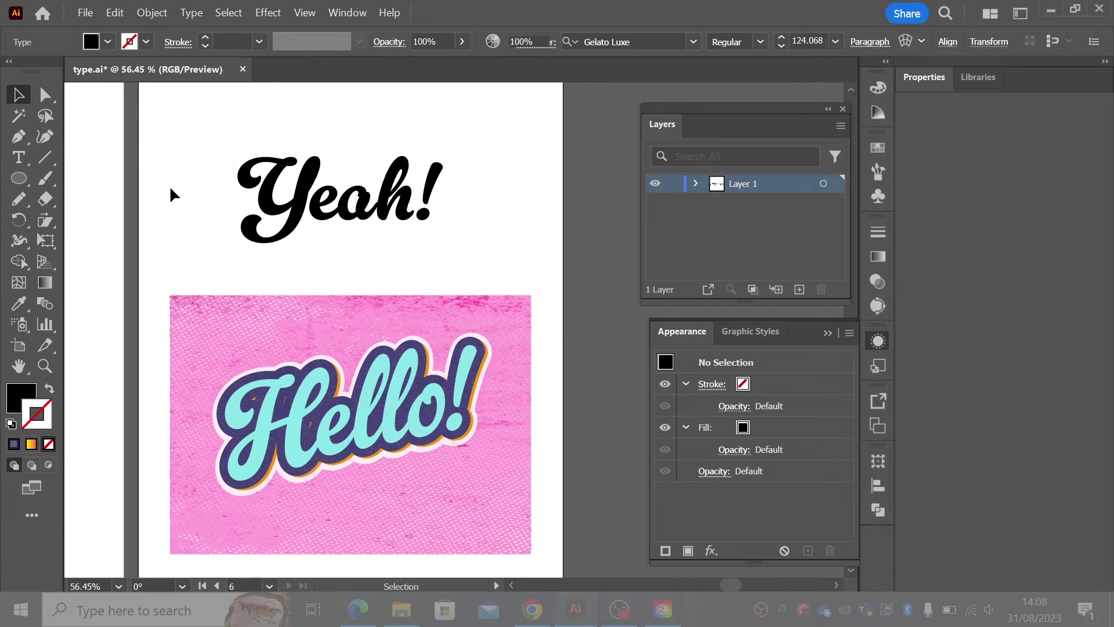
- Set the tracking of the letter "a" in "Yeah!" to -10 and deselect the text
click(326, 214)
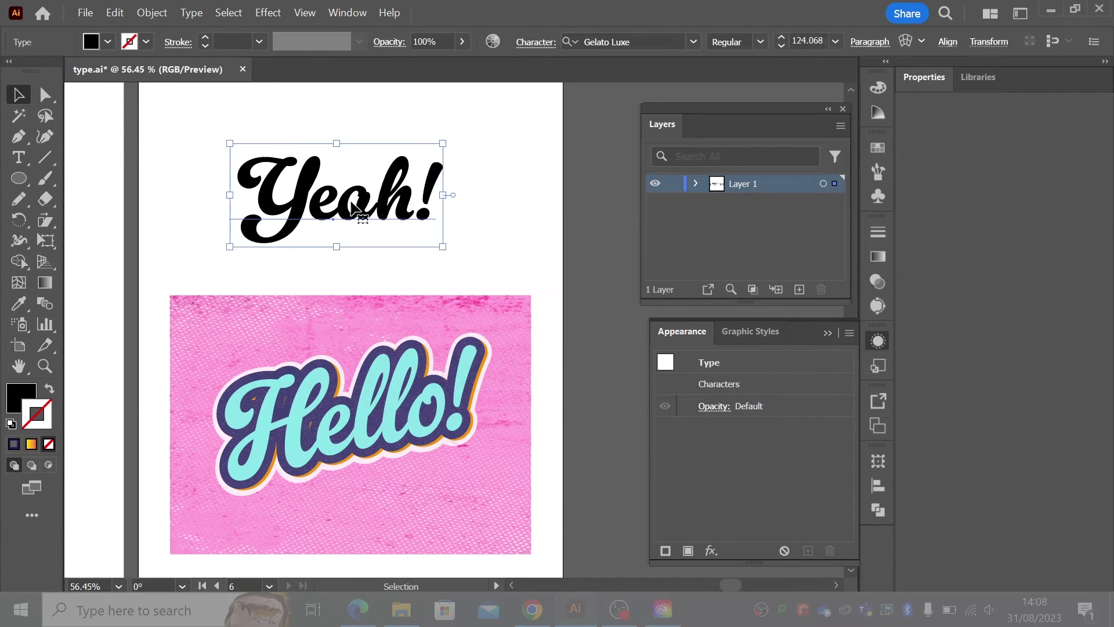
click(19, 158)
drag(379, 209, 340, 209)
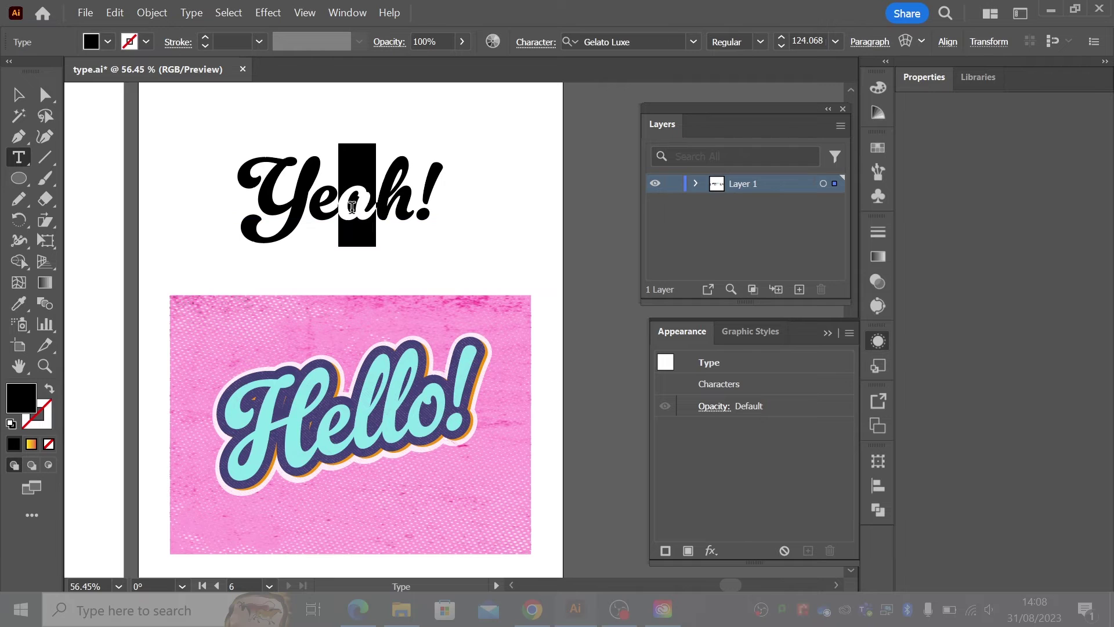
click(535, 48)
click(543, 146)
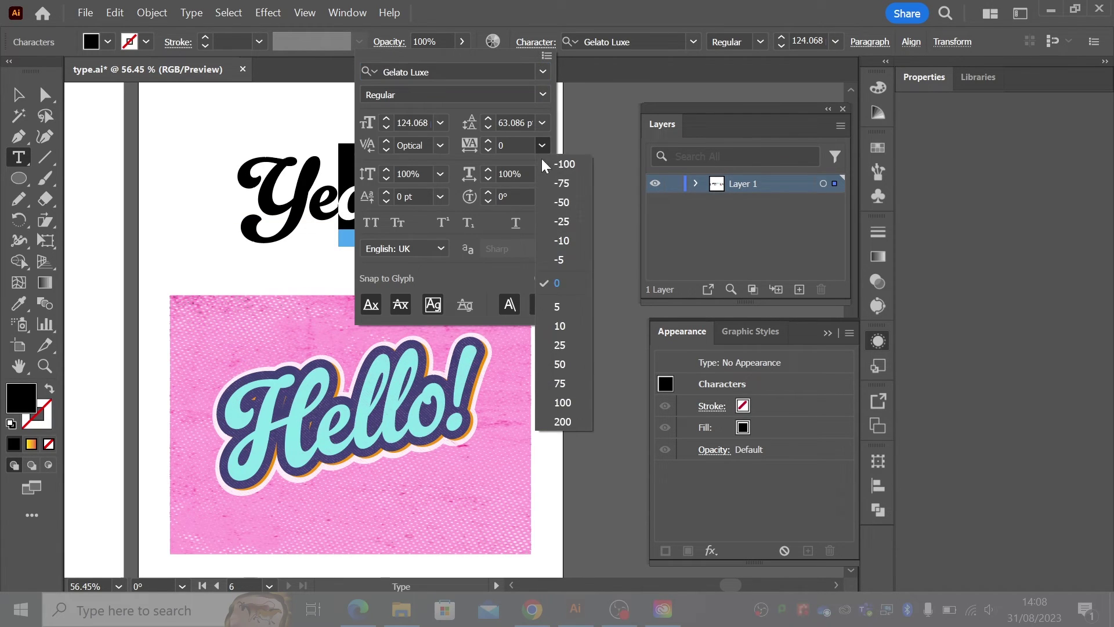
click(550, 240)
click(29, 102)
click(29, 101)
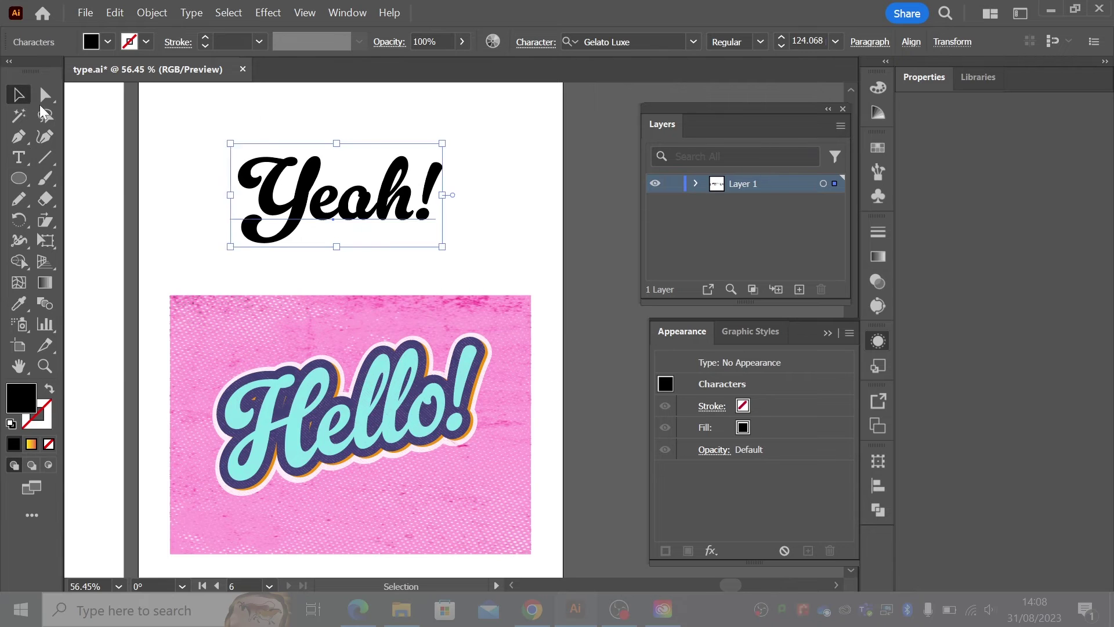
click(124, 116)
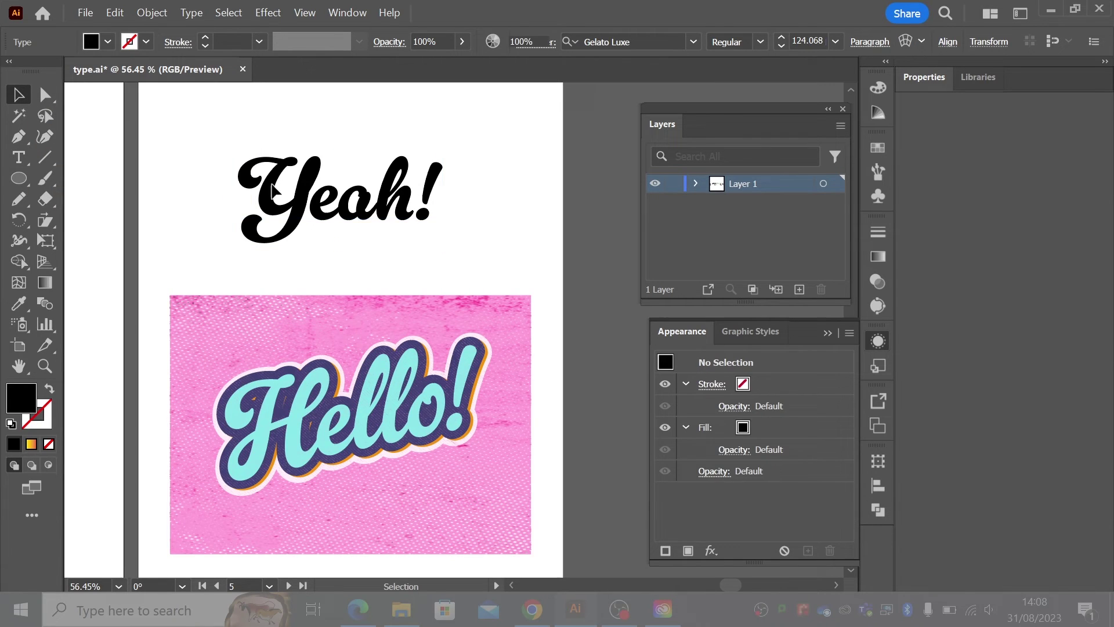
- Shift the "Yeah!" text slightly down and set the fill of its characters to None
click(390, 218)
click(491, 234)
drag(372, 211, 374, 216)
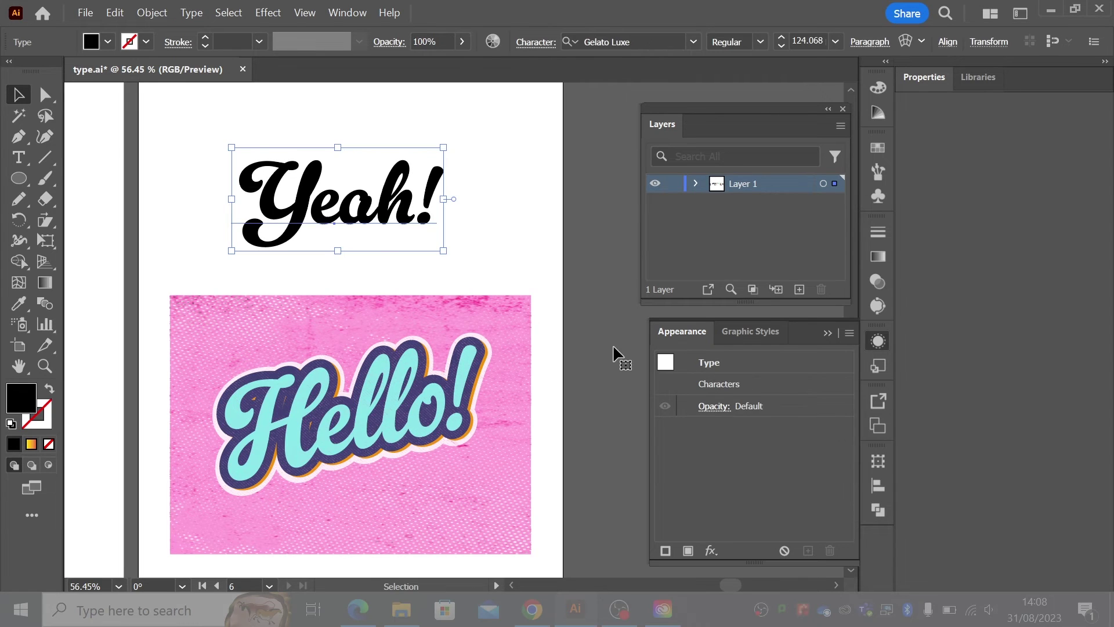
double_click(719, 389)
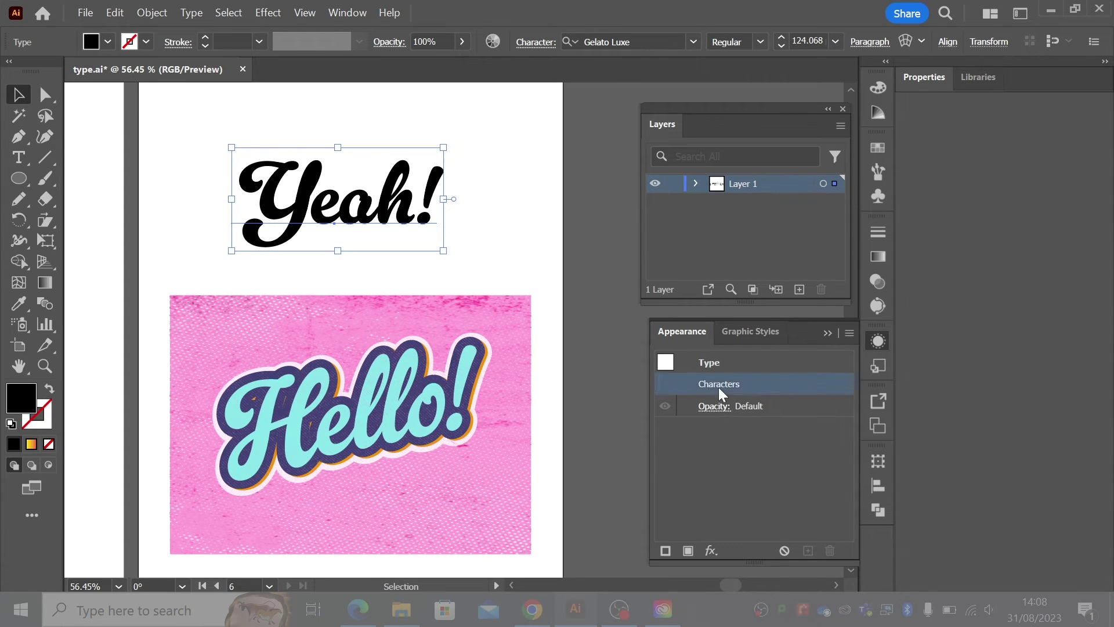
click(745, 430)
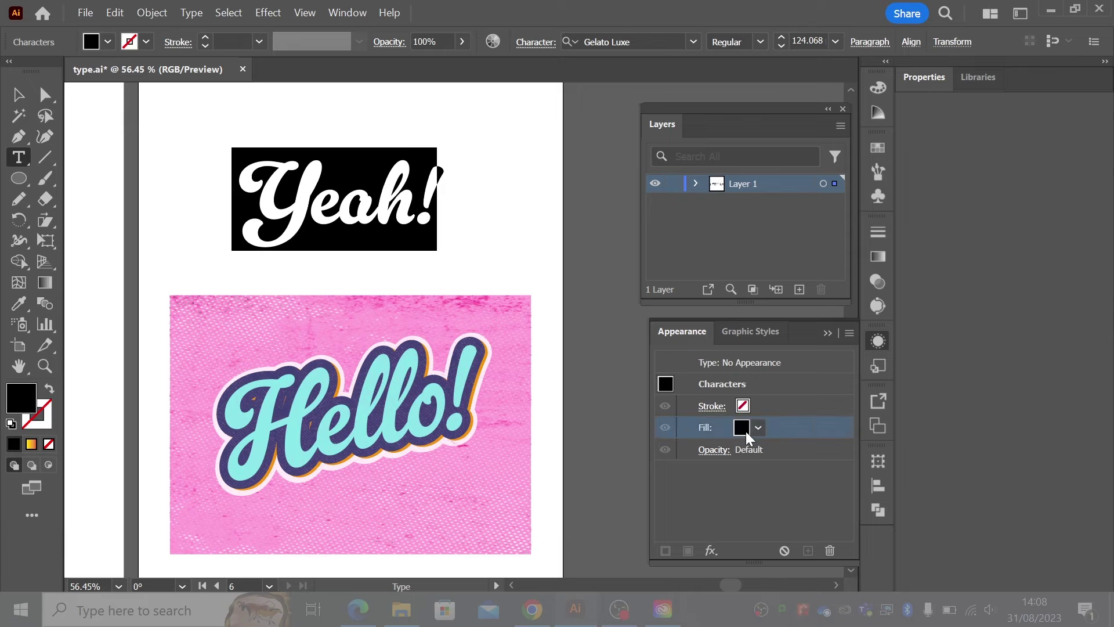
click(757, 428)
click(579, 458)
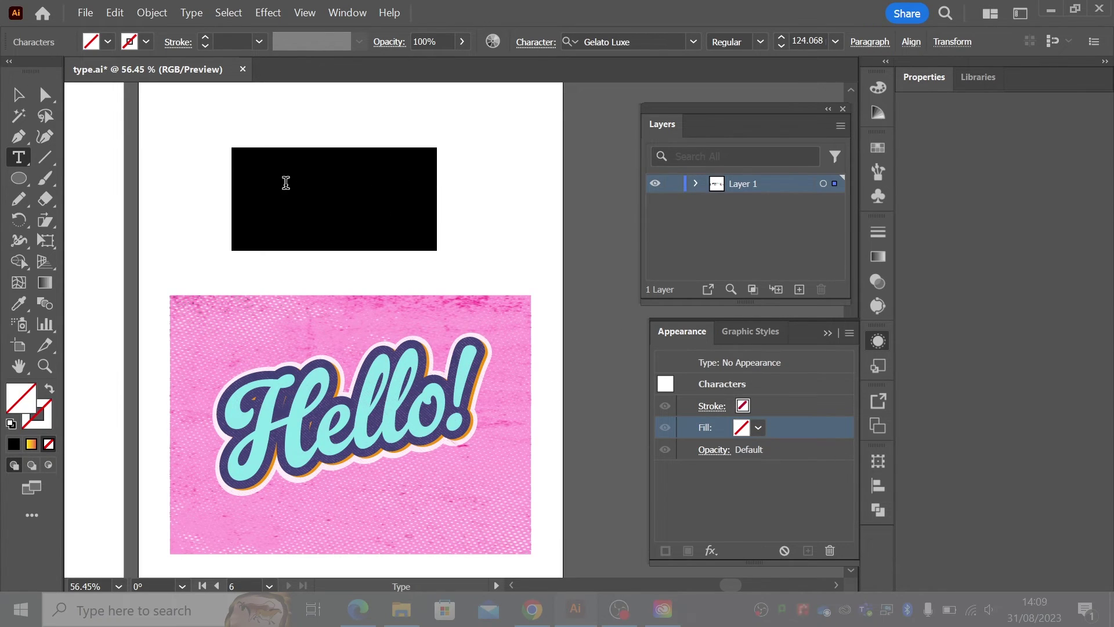
click(18, 94)
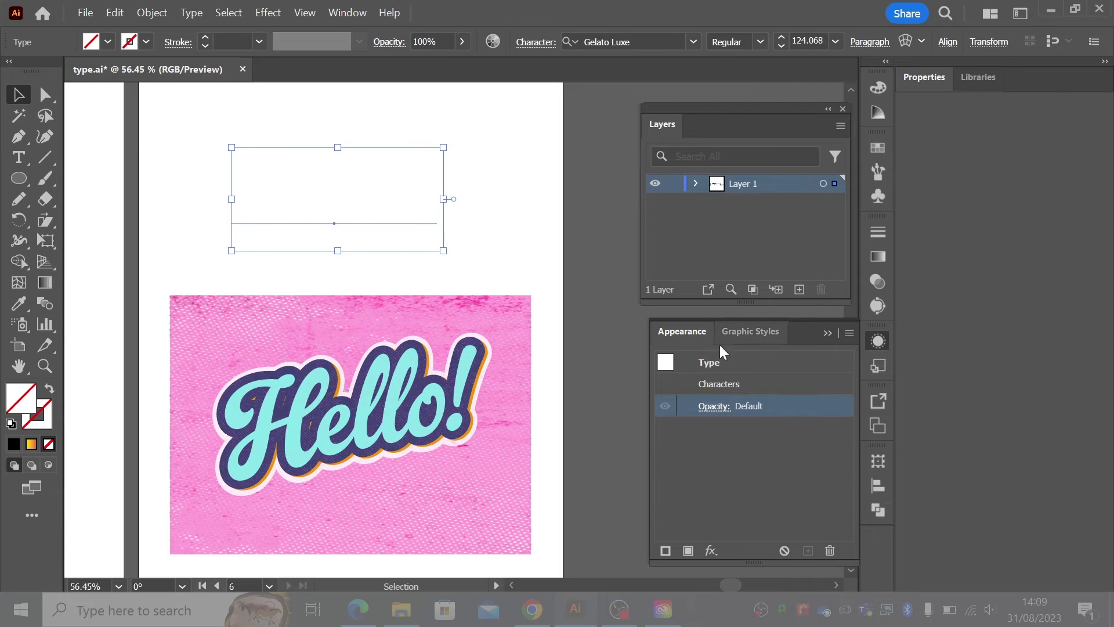
- Add a light blue fill to the "Yeah!" type object, duplicate that fill, and select the lower copy
click(717, 362)
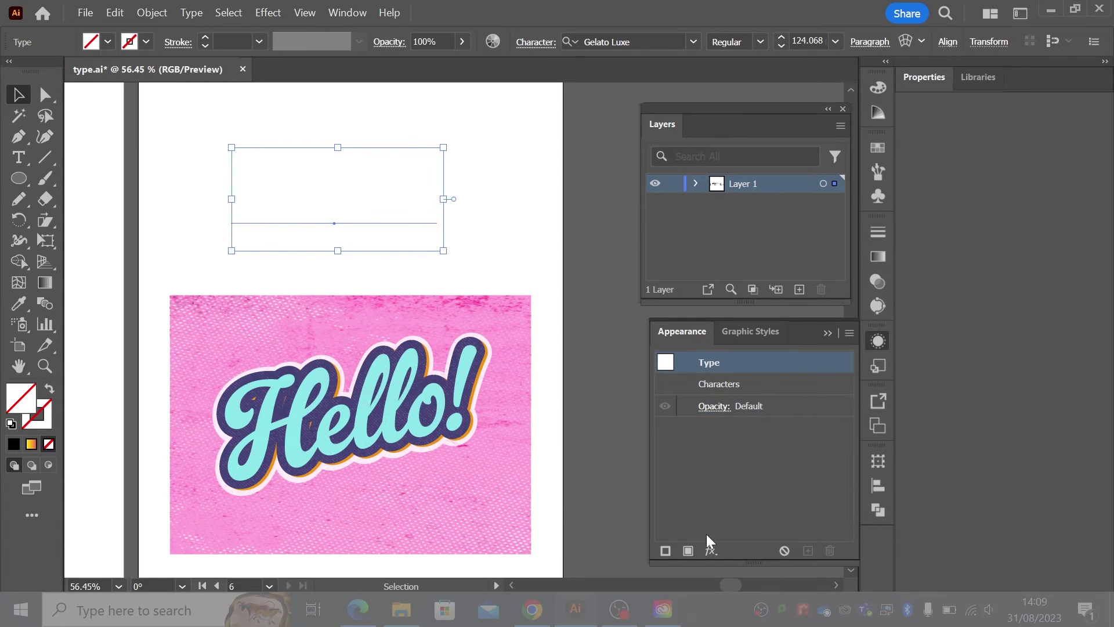
click(688, 552)
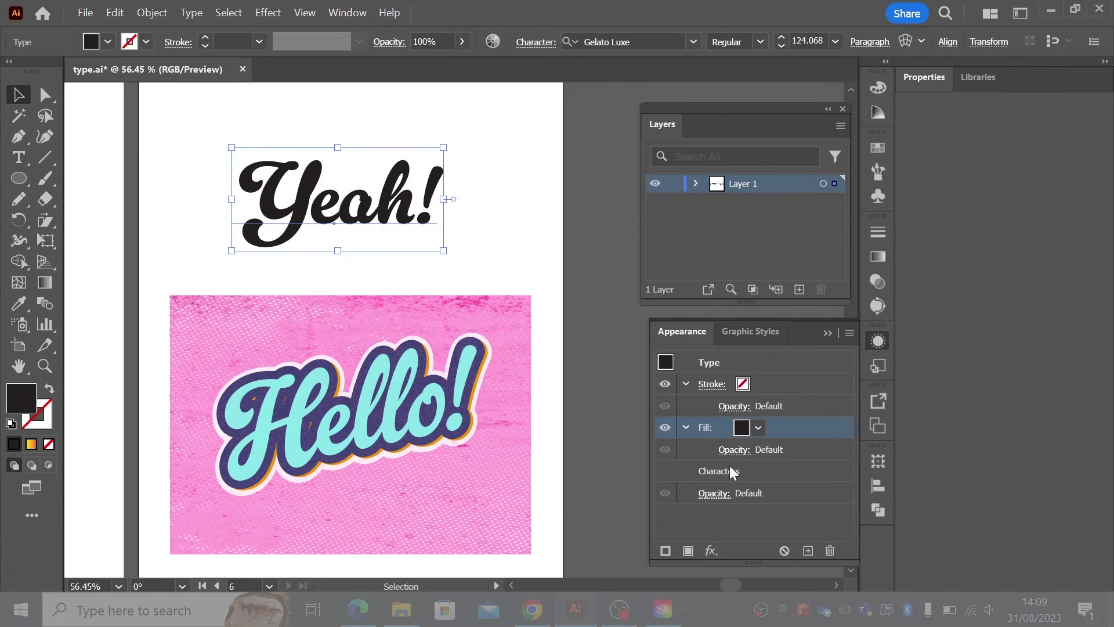
click(757, 429)
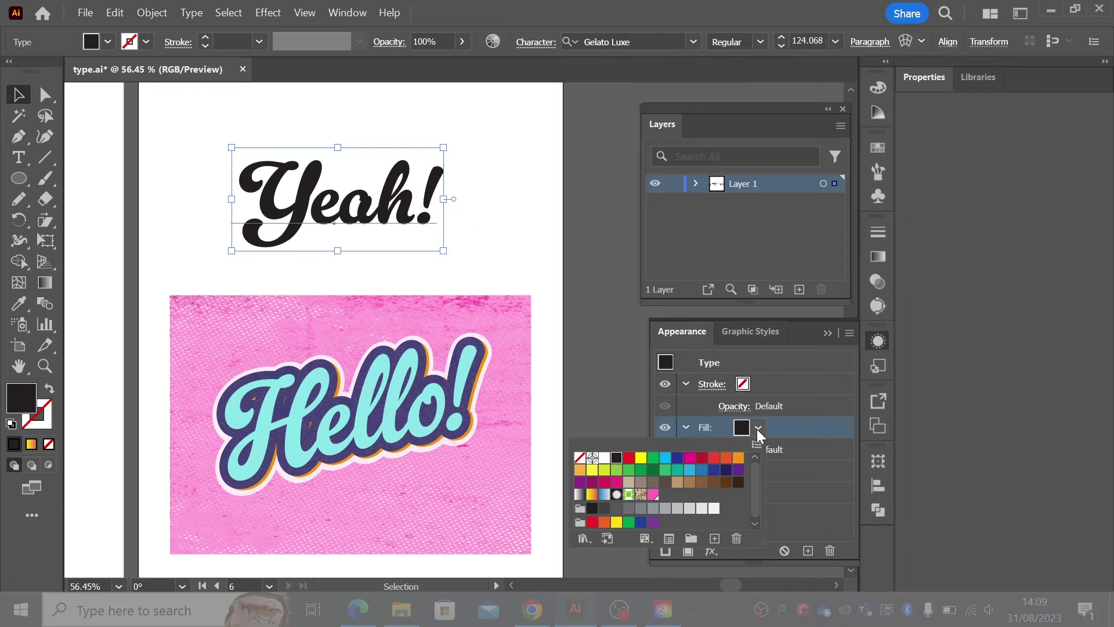
click(687, 472)
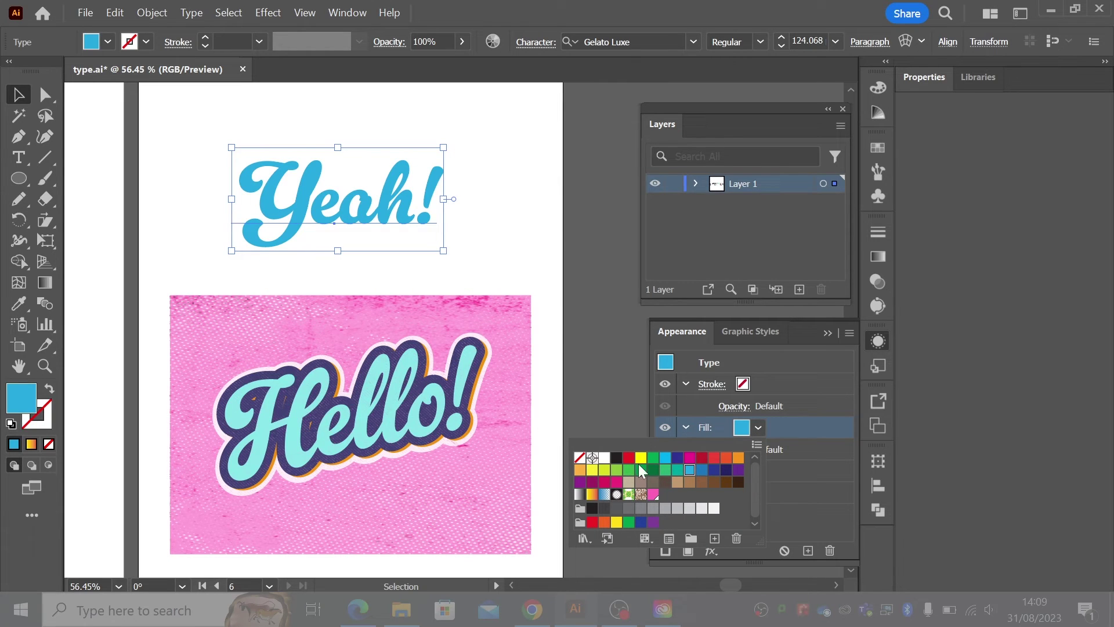
click(778, 493)
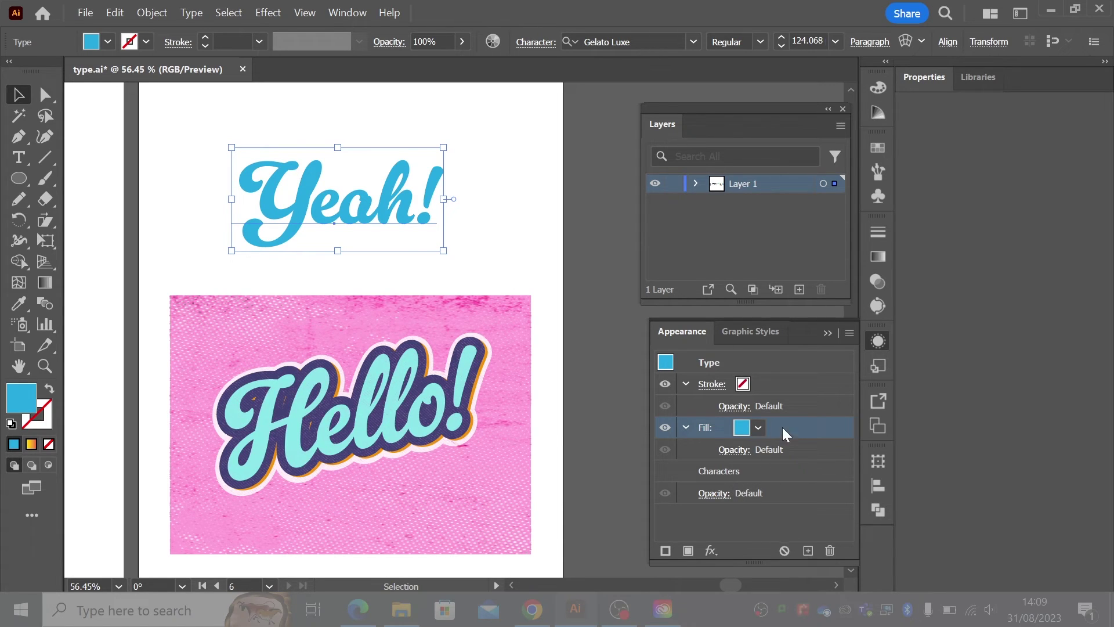
click(808, 552)
click(787, 475)
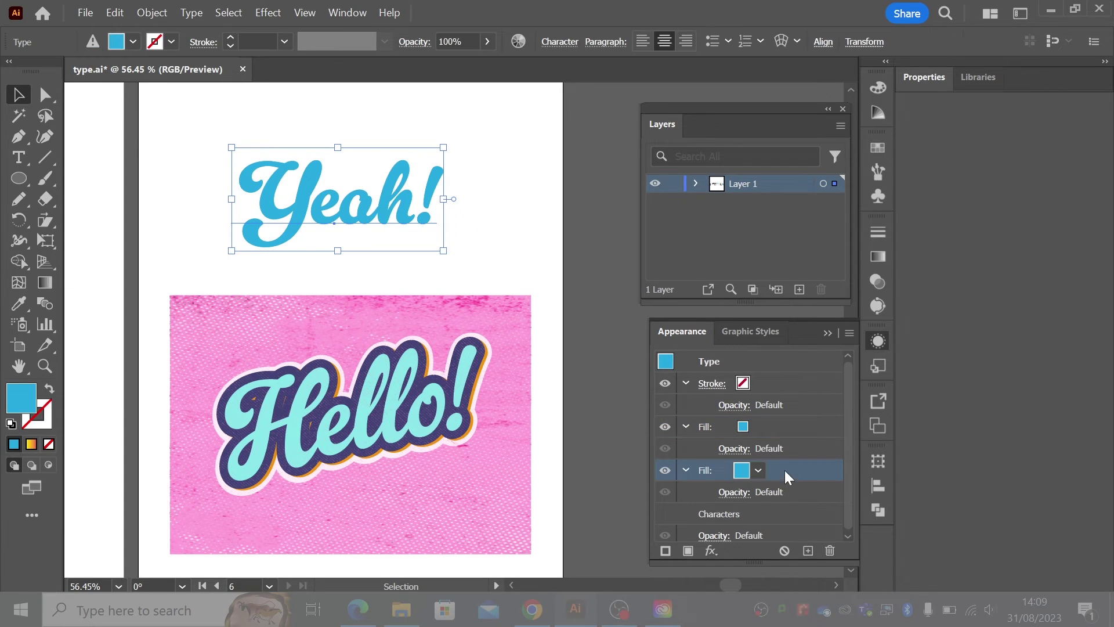
- Change the colour of the lower fill of the "Yeah!" text to dark navy blue
click(758, 471)
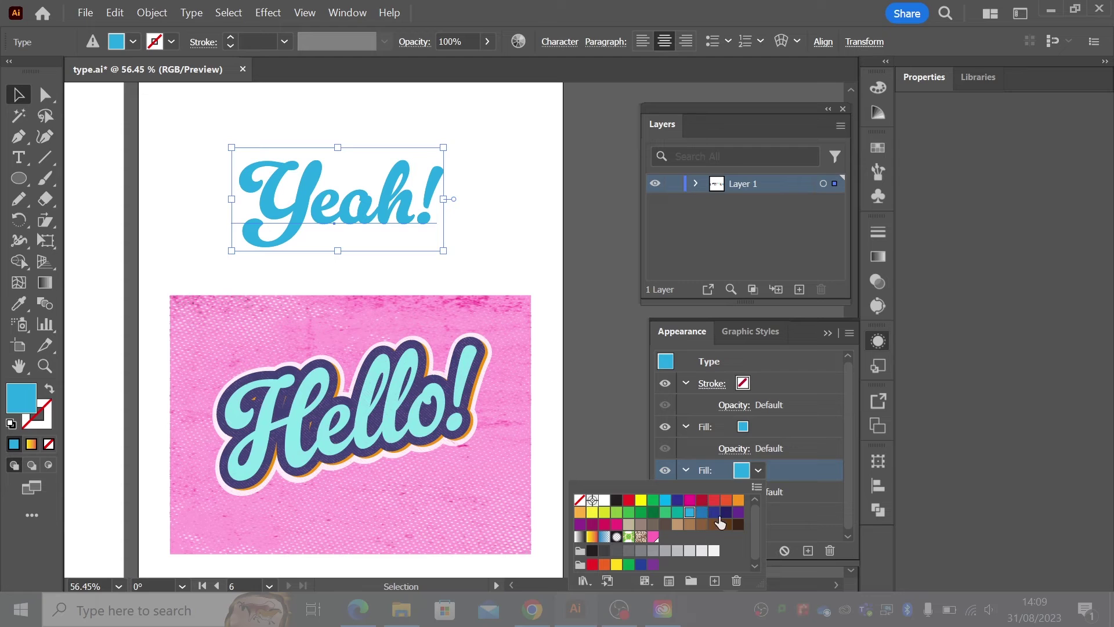
click(726, 513)
click(801, 528)
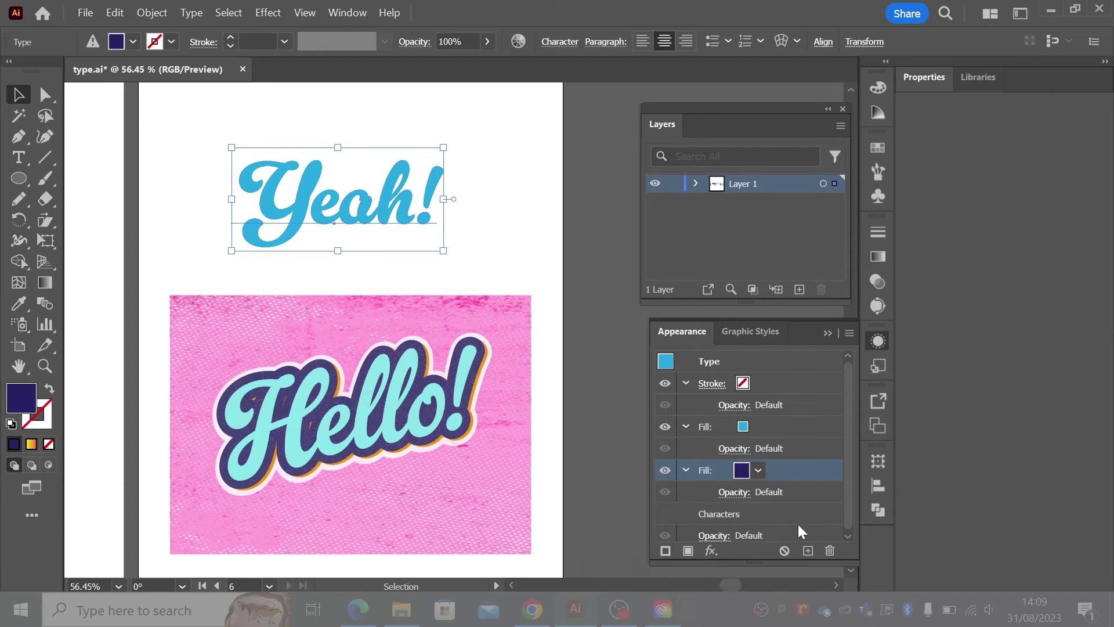
- Apply an Offset Path effect of 5 mm with miter joins to the navy fill
click(710, 552)
mouse_move(748, 244)
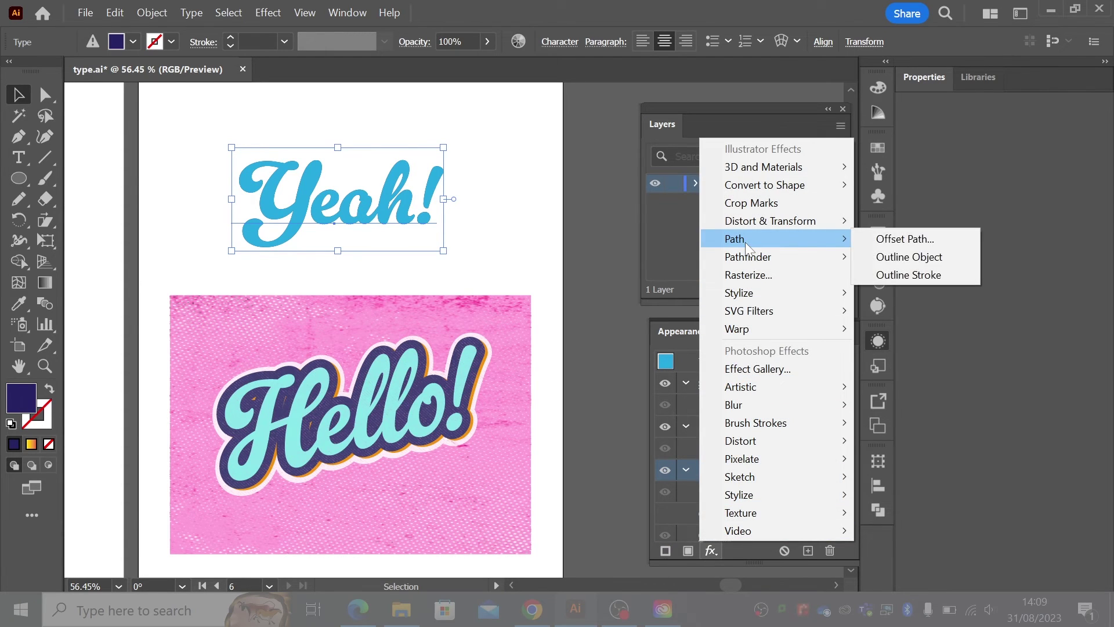
click(886, 239)
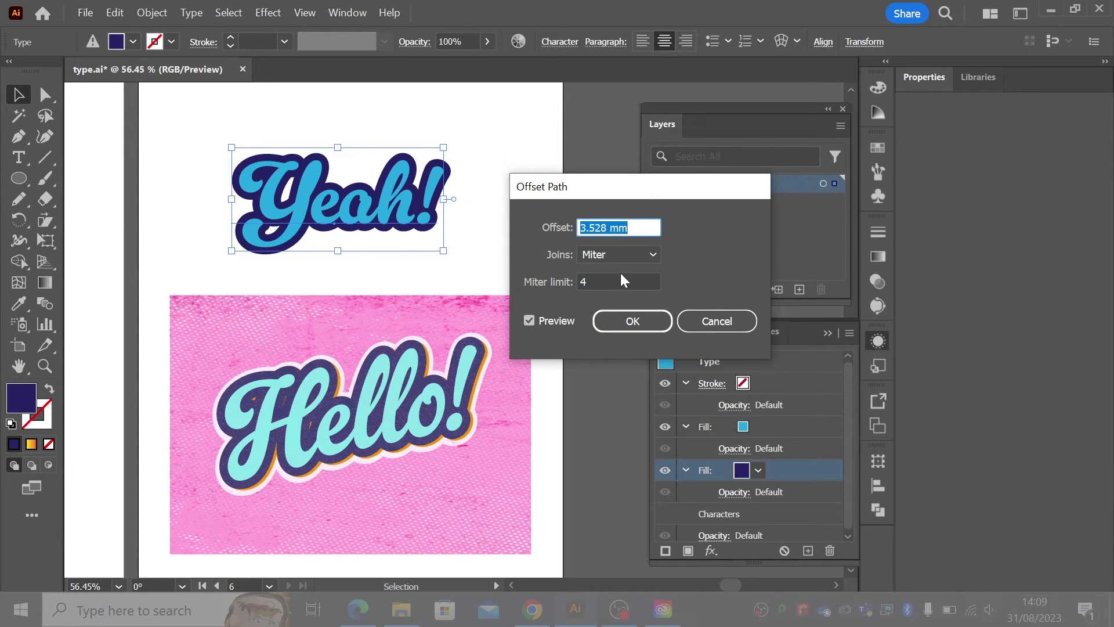
text(4)
key(Up)
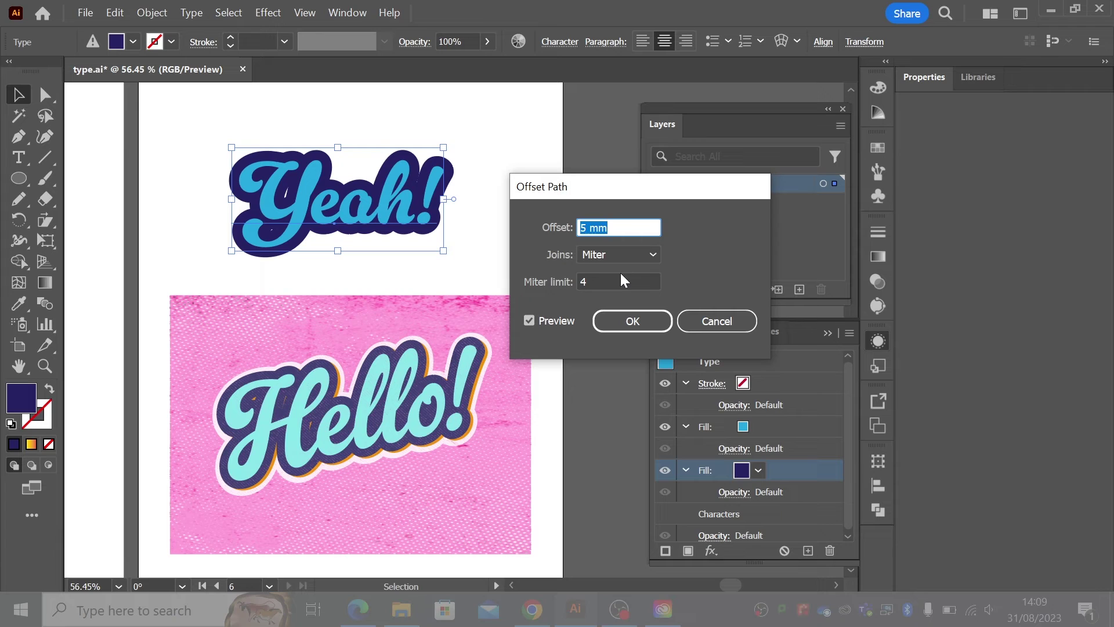
click(635, 324)
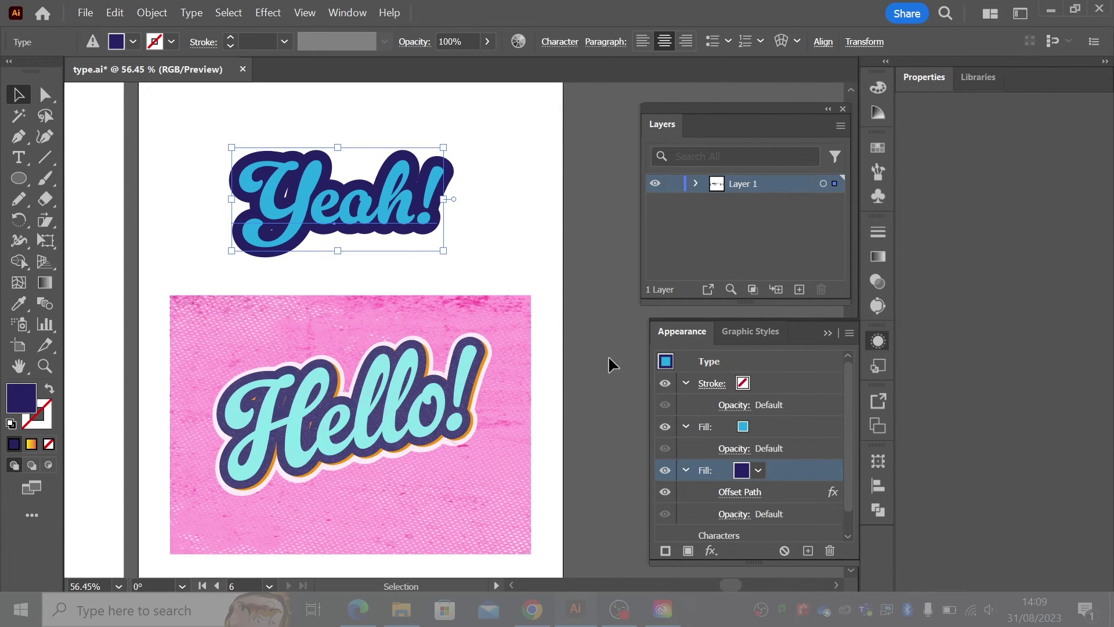
- Collapse the stroke and fill entries, duplicate the navy fill with its offset, and colour the lower copy orange
click(687, 470)
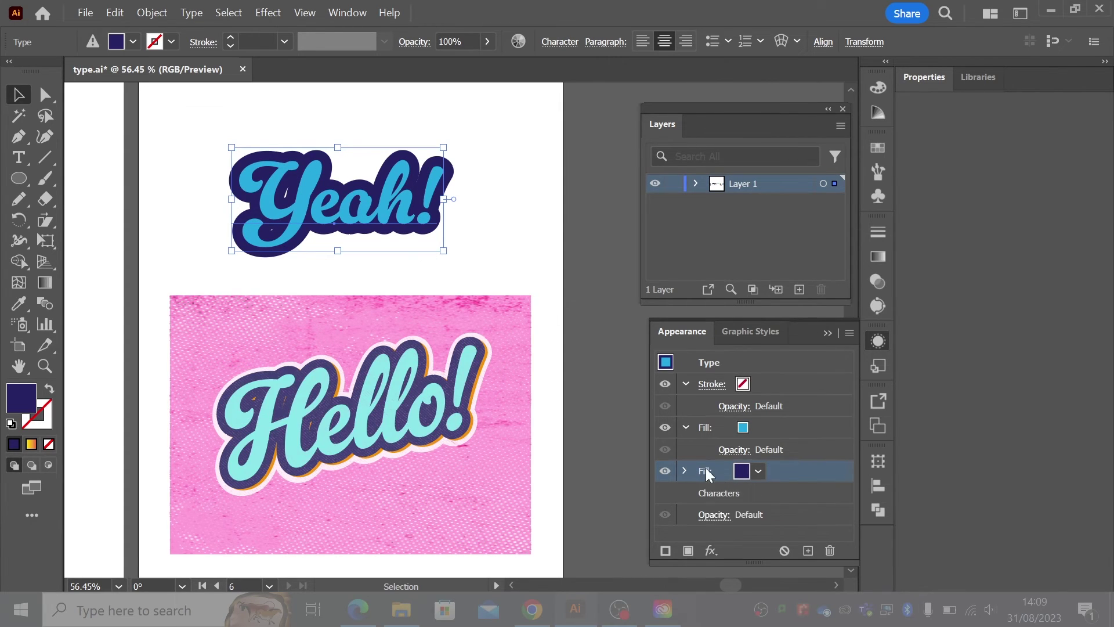
click(687, 427)
click(686, 383)
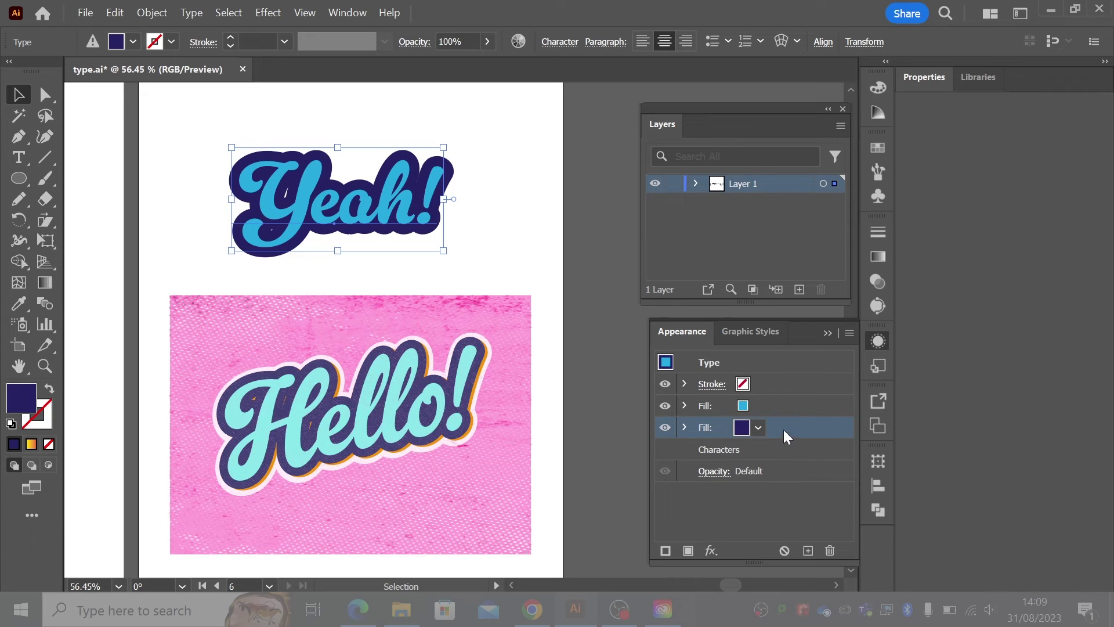
drag(784, 432, 808, 549)
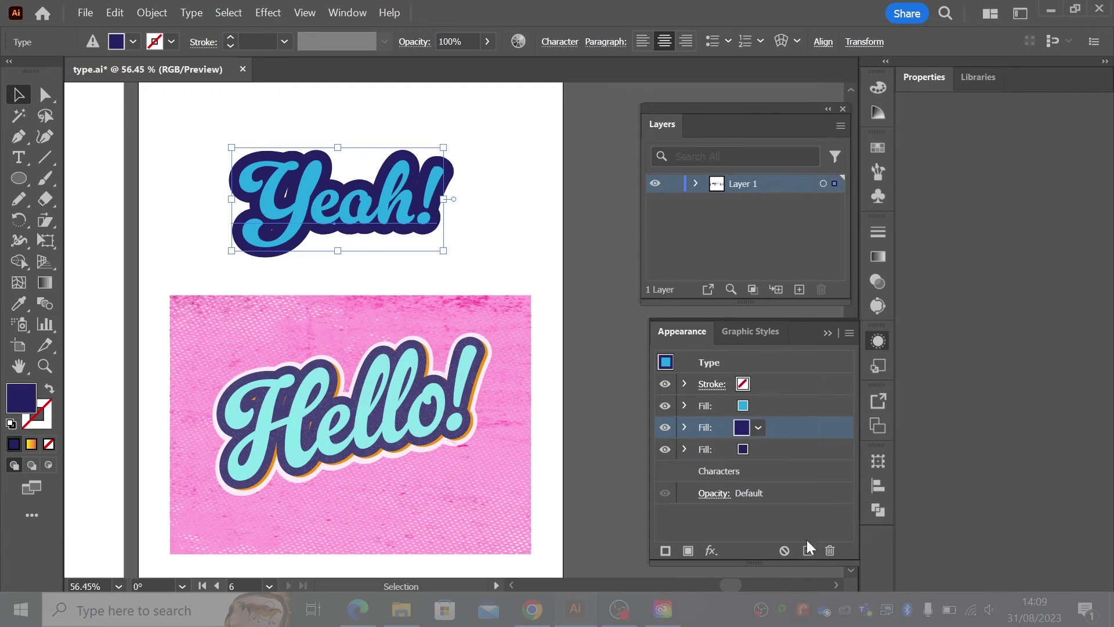
click(753, 450)
click(758, 449)
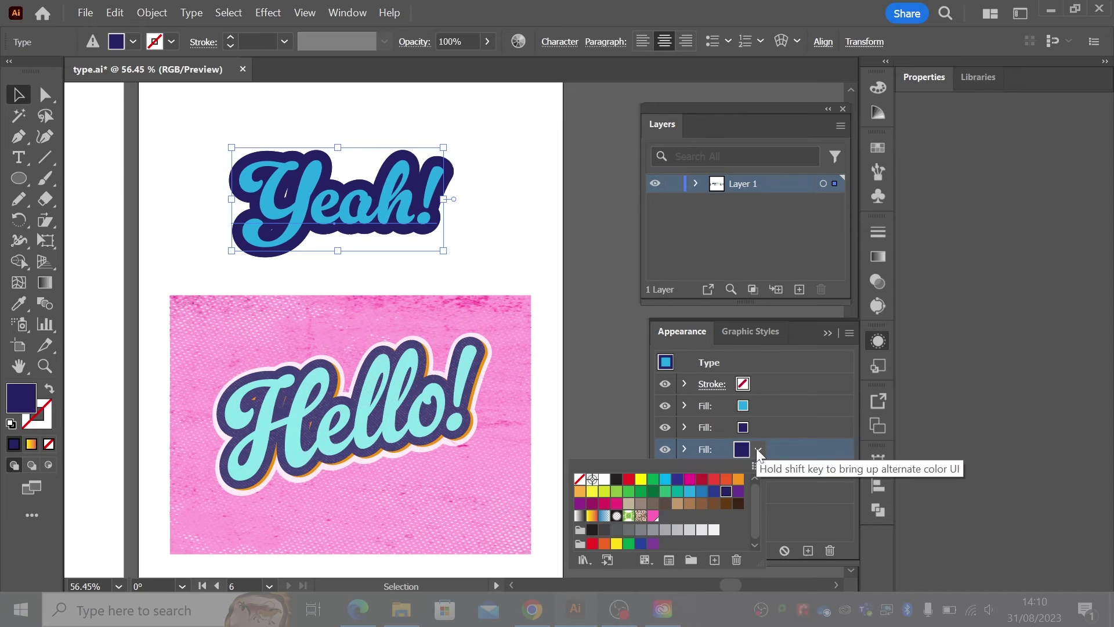
click(737, 479)
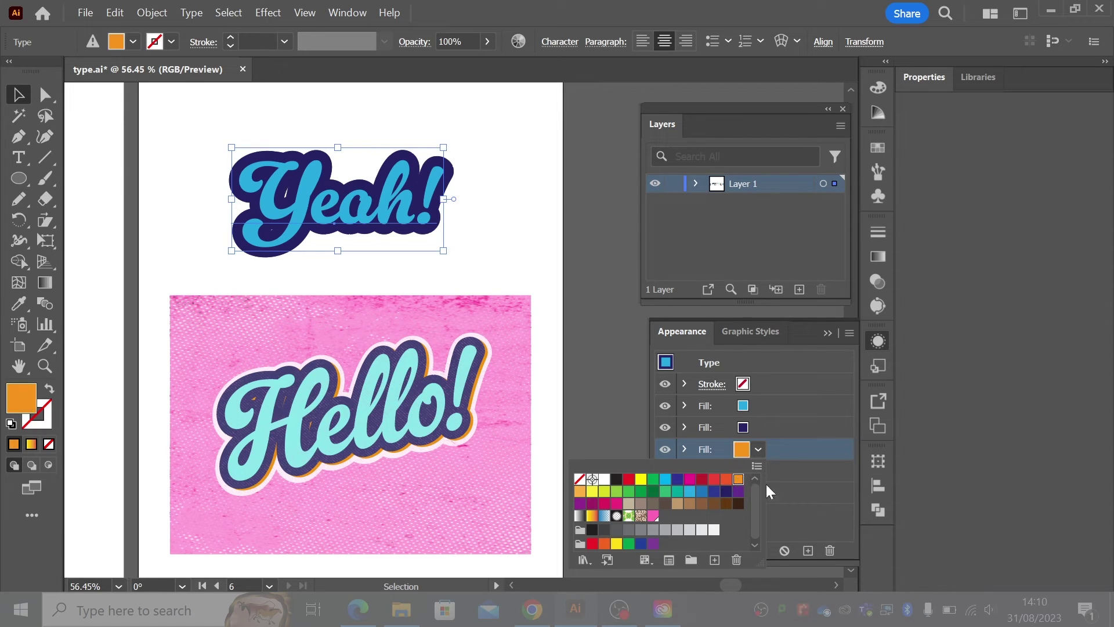
click(753, 459)
click(665, 428)
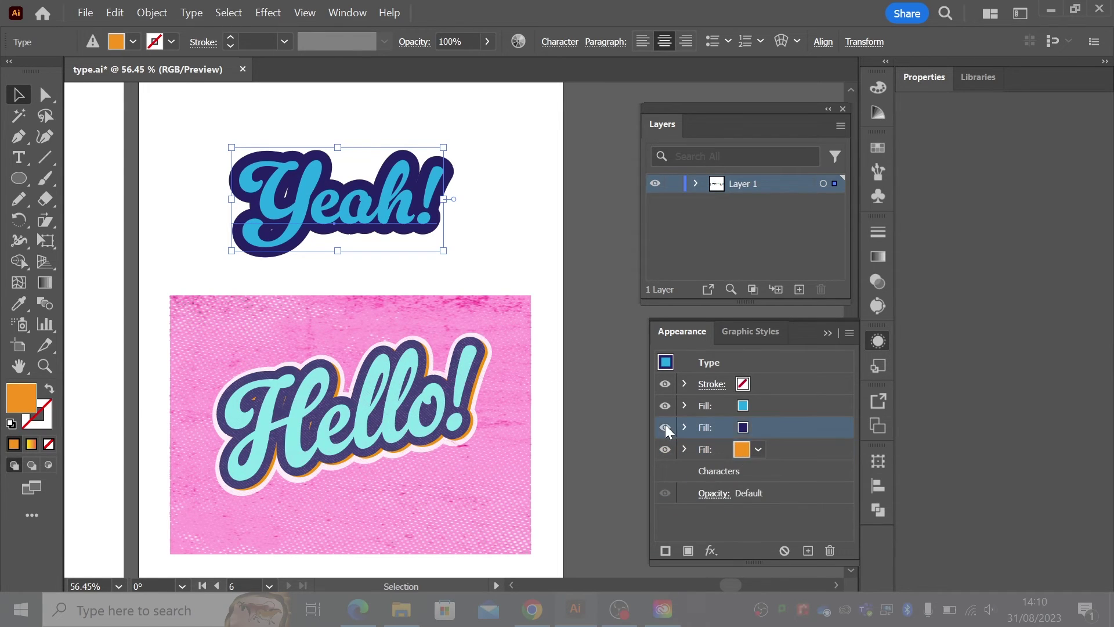
click(666, 428)
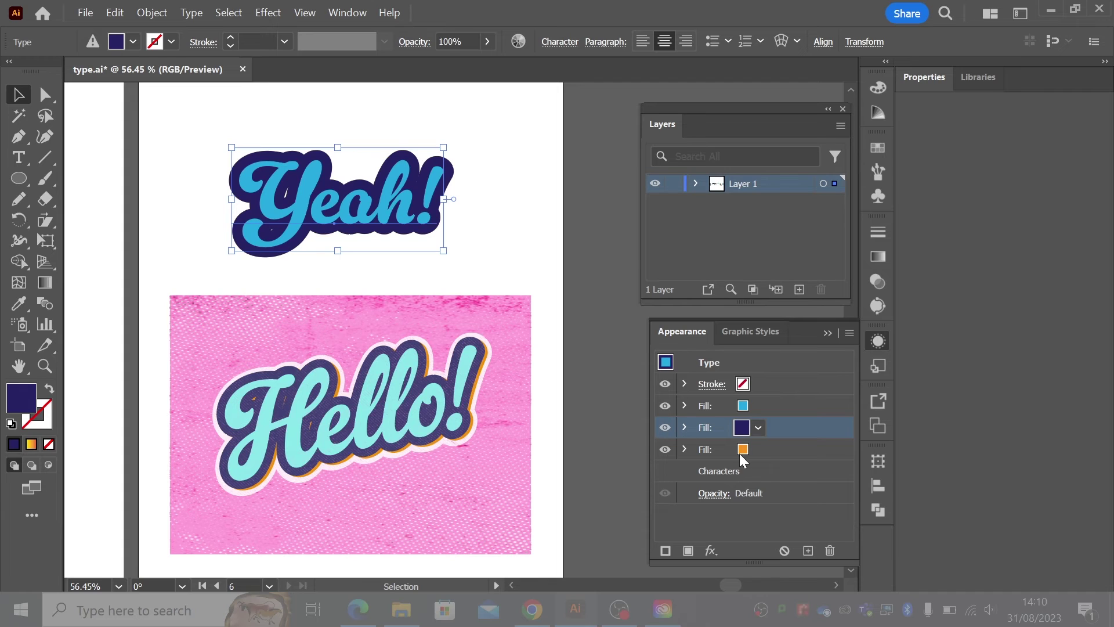
- Apply a Transform effect to the orange fill that moves it 1 mm horizontally and 1 mm vertically
click(711, 453)
click(710, 549)
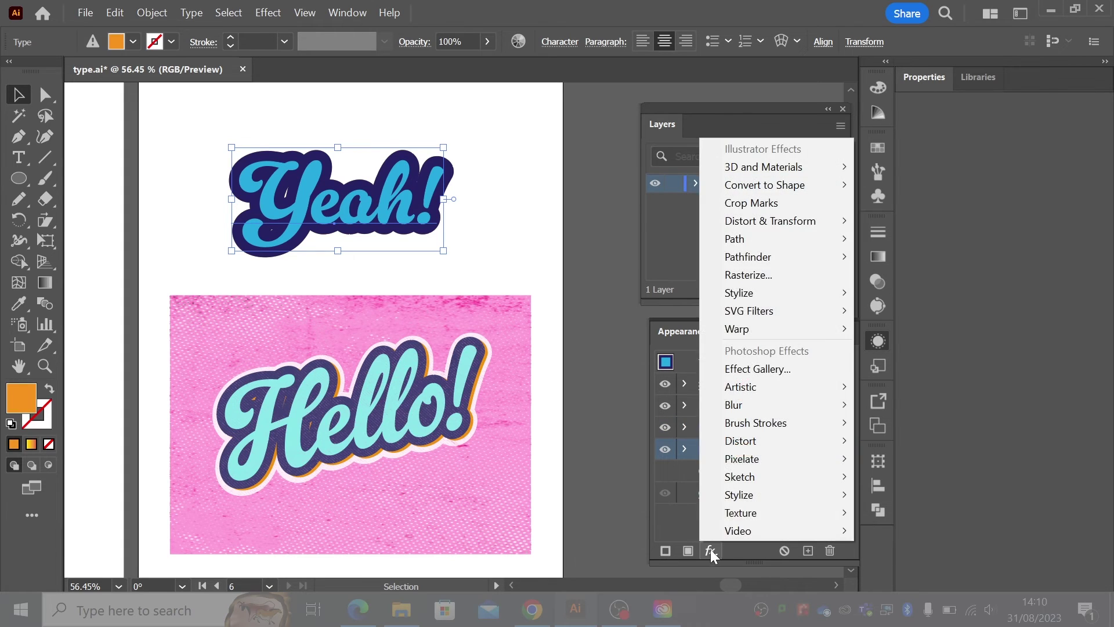
mouse_move(811, 226)
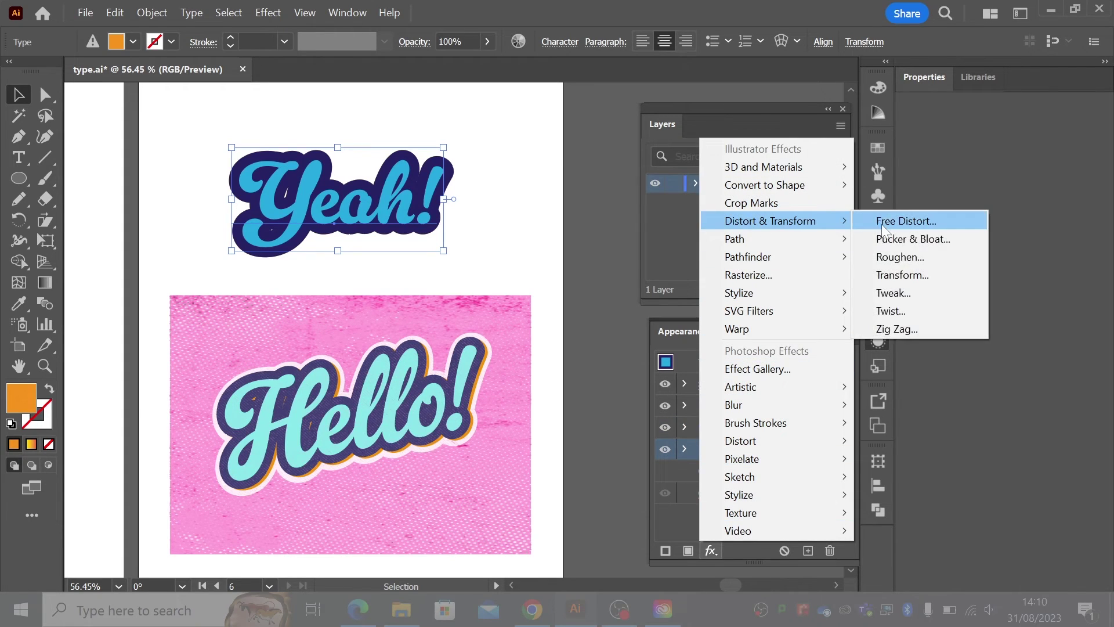
click(903, 275)
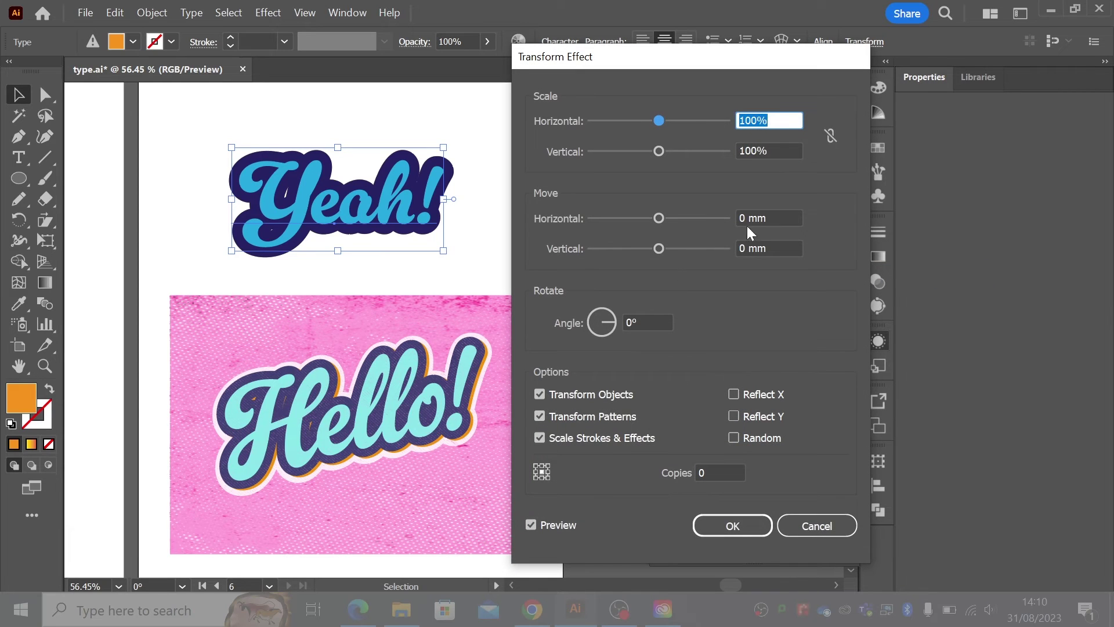
double_click(739, 219)
text(1)
key(Tab)
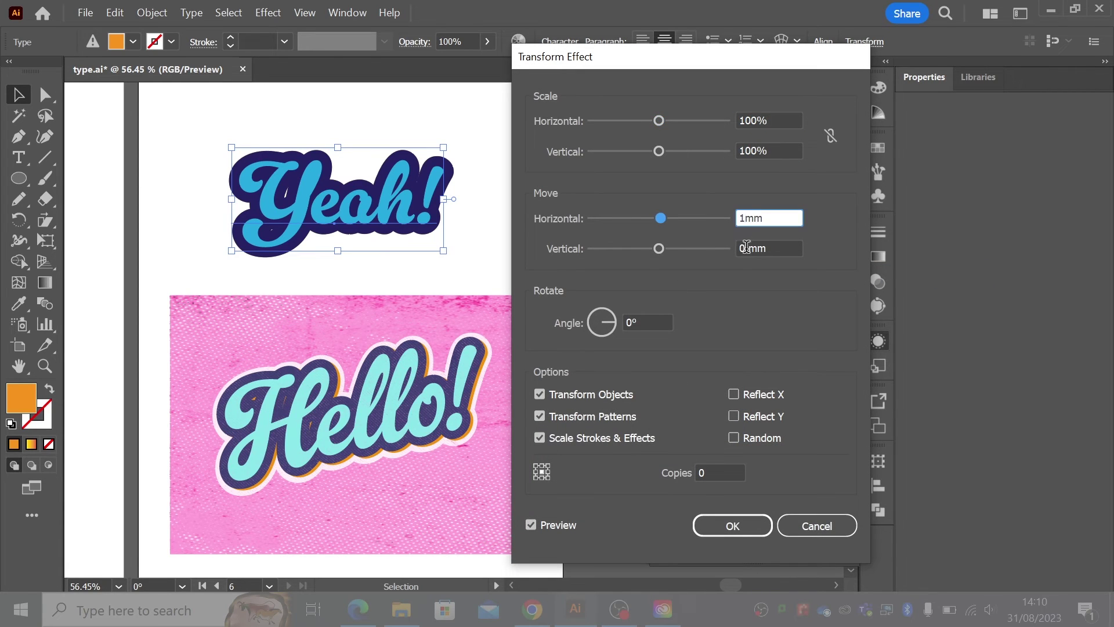
text(1)
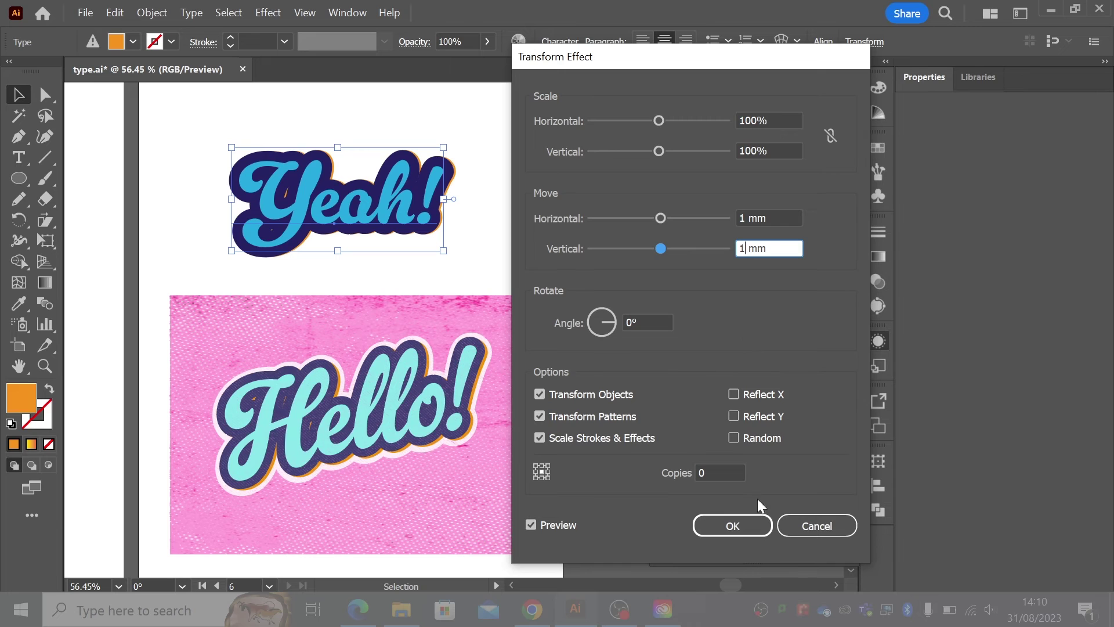
click(751, 519)
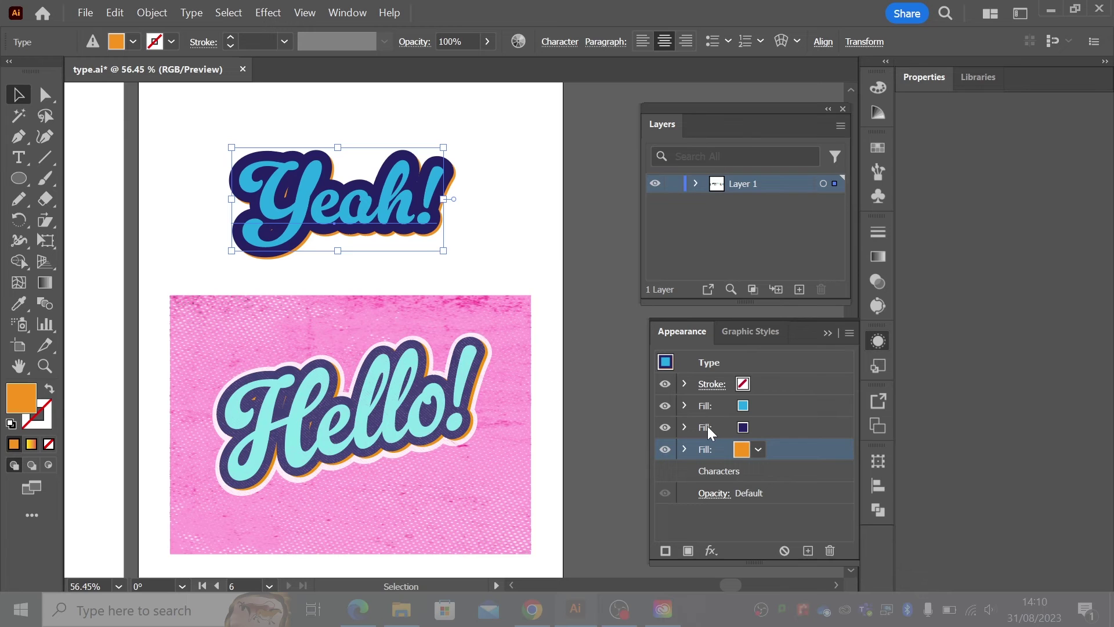
- Duplicate the navy fill, place the copy beneath the orange fill, and colour that copy white
drag(708, 426, 810, 554)
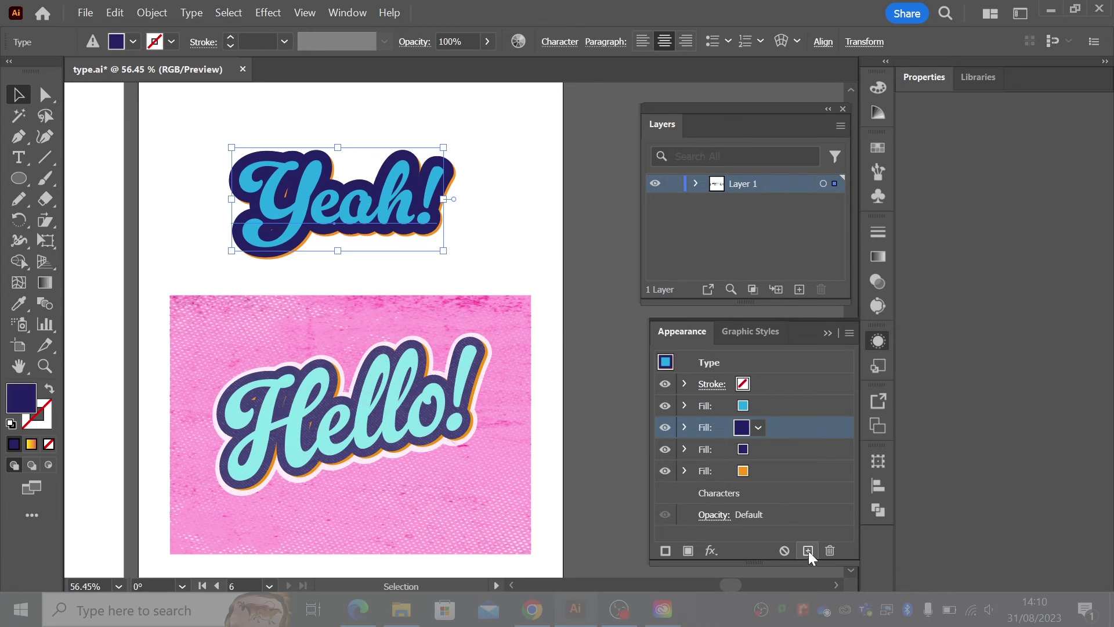
drag(705, 447, 712, 491)
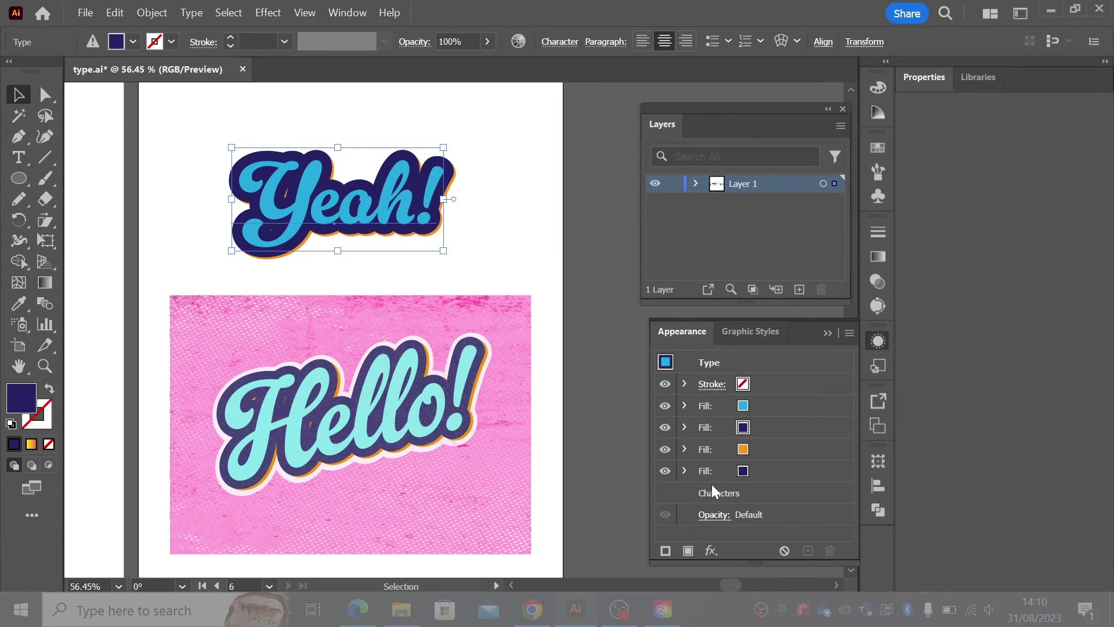
click(743, 471)
click(757, 472)
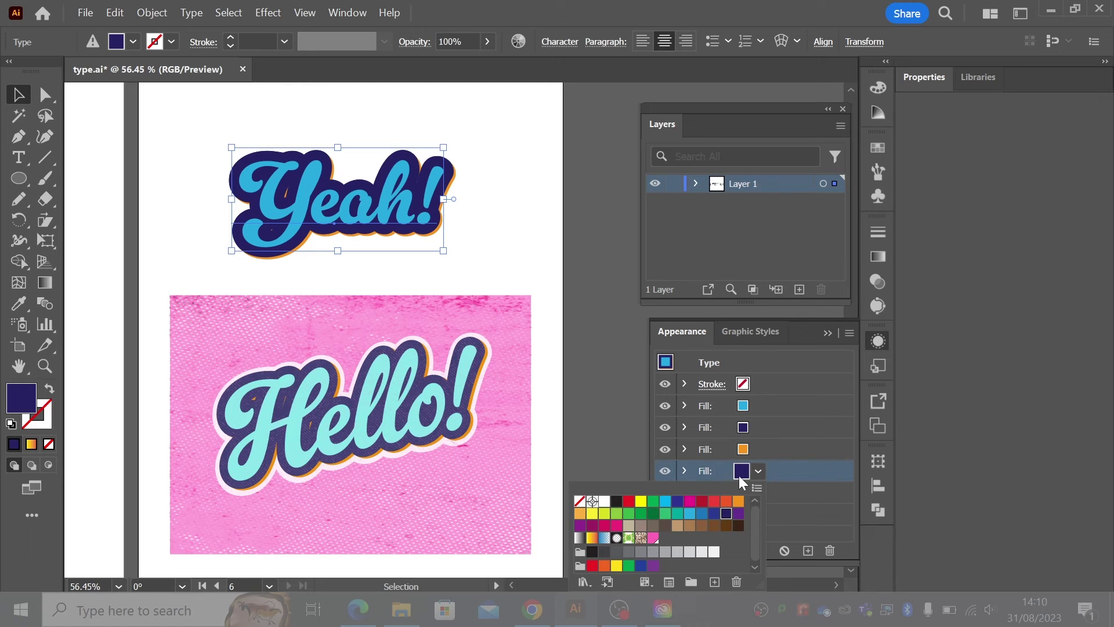
click(604, 502)
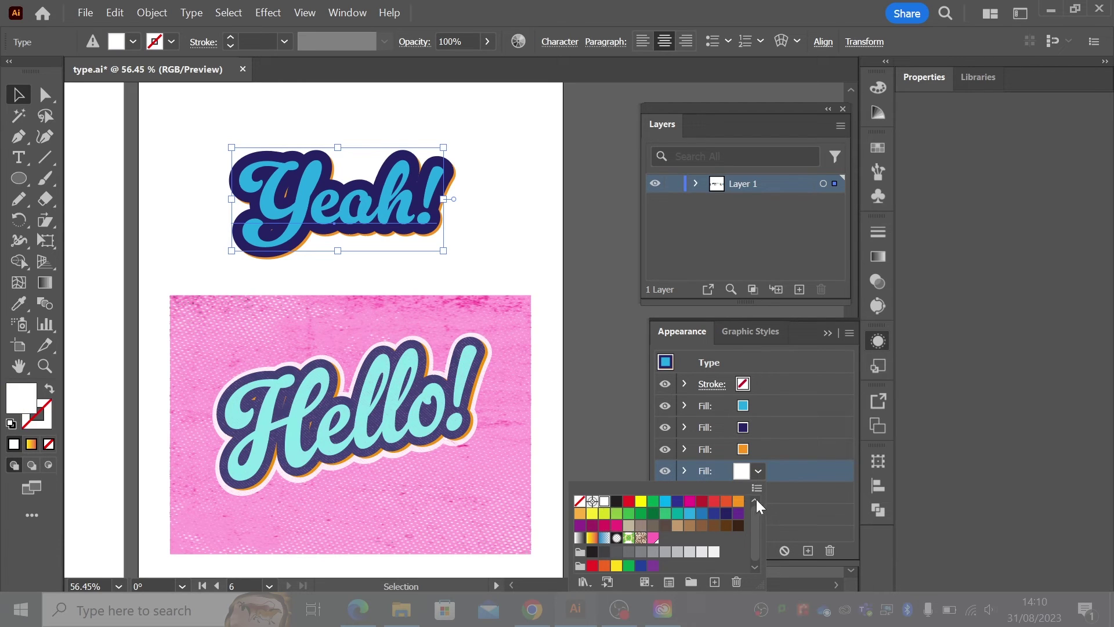
click(783, 501)
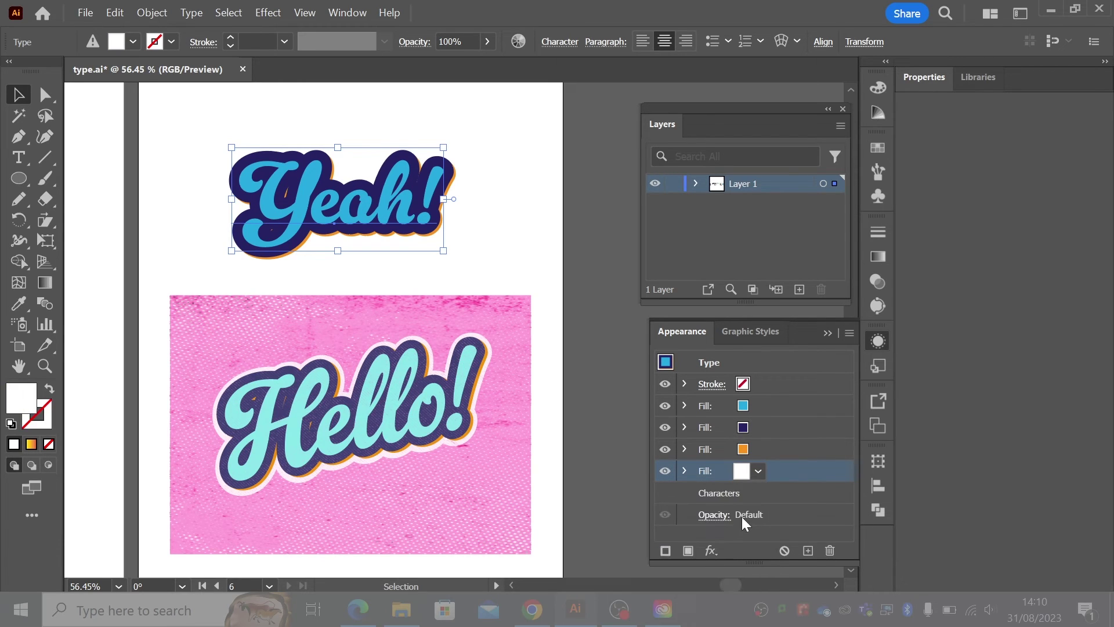
click(709, 550)
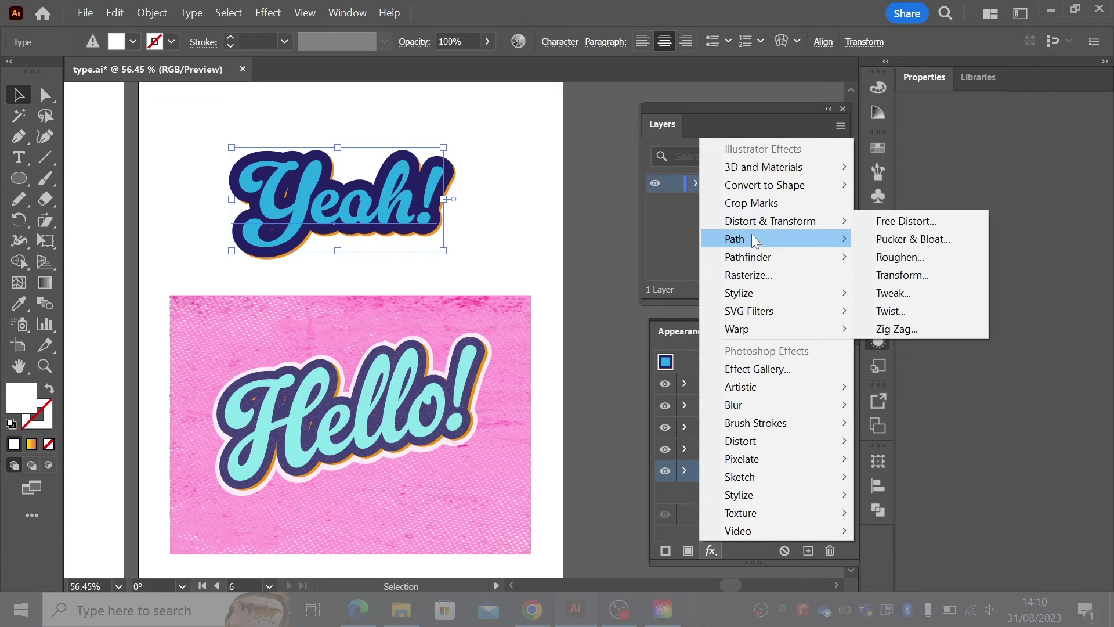
mouse_move(778, 238)
click(886, 239)
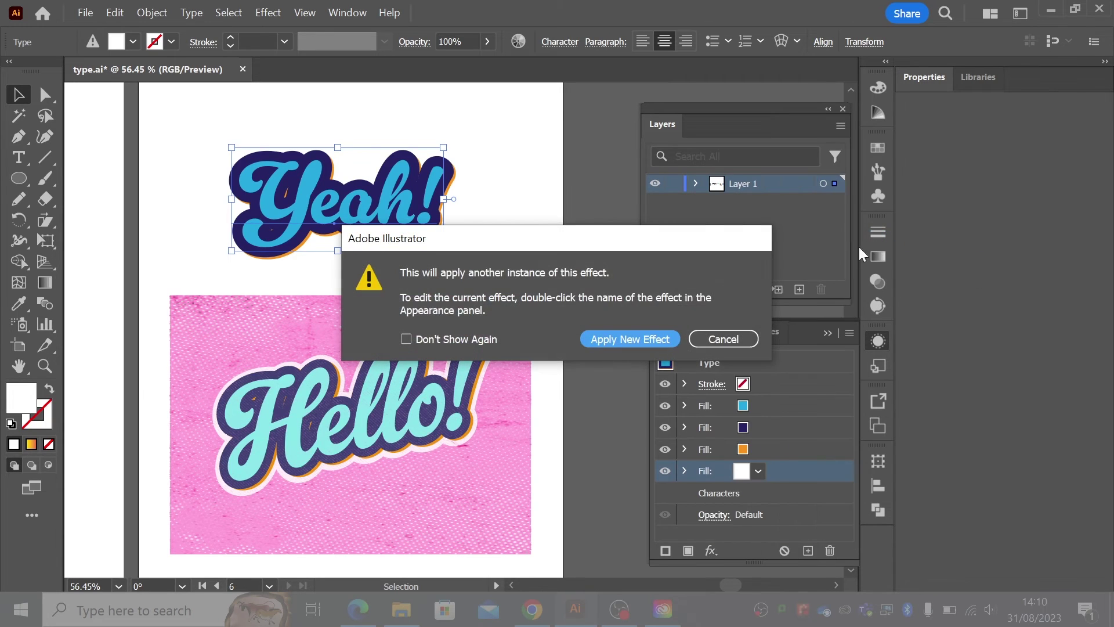
click(720, 341)
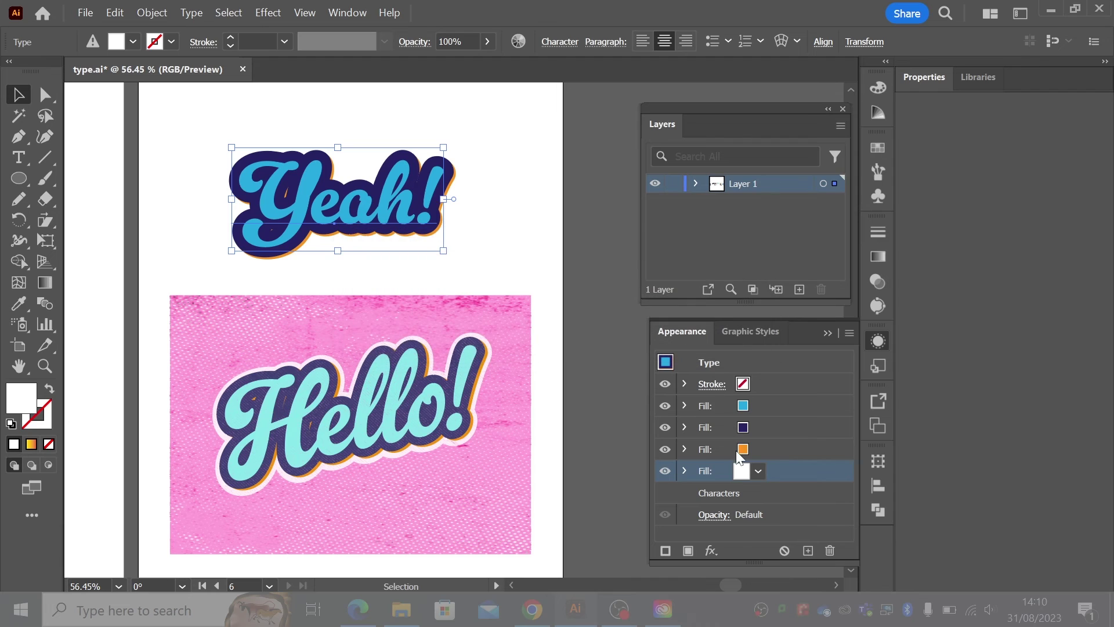
- Edit the existing Offset Path effect of the white fill and set its offset to 10 mm
click(686, 472)
scroll(756, 511, down, 1)
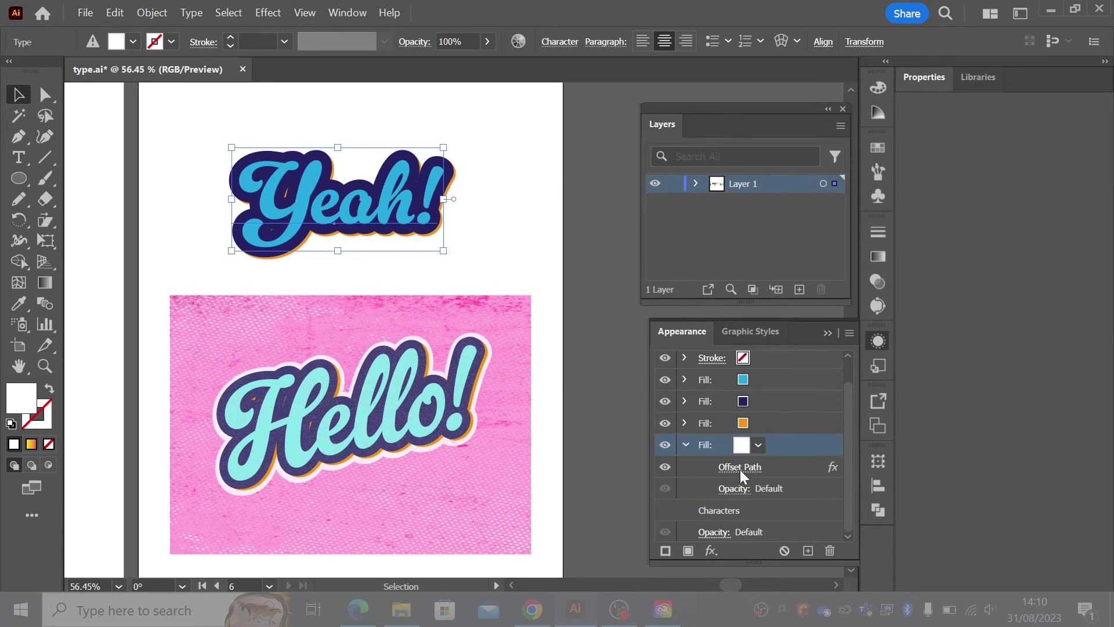
click(740, 467)
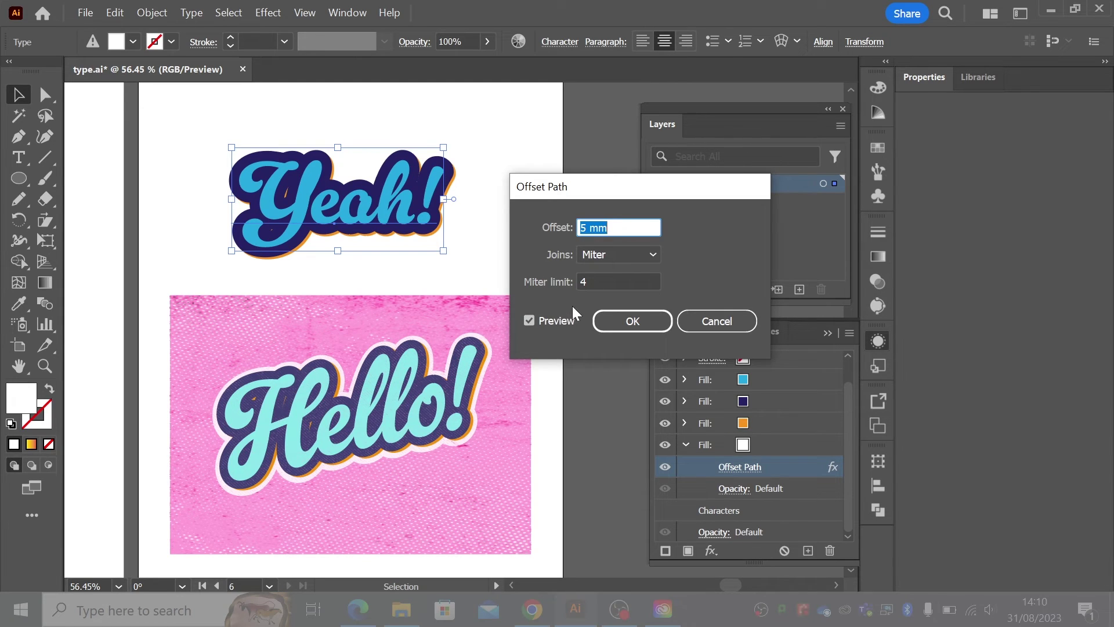
text(10)
click(614, 321)
- Change the colour of the bottom white fill to yellow
click(746, 454)
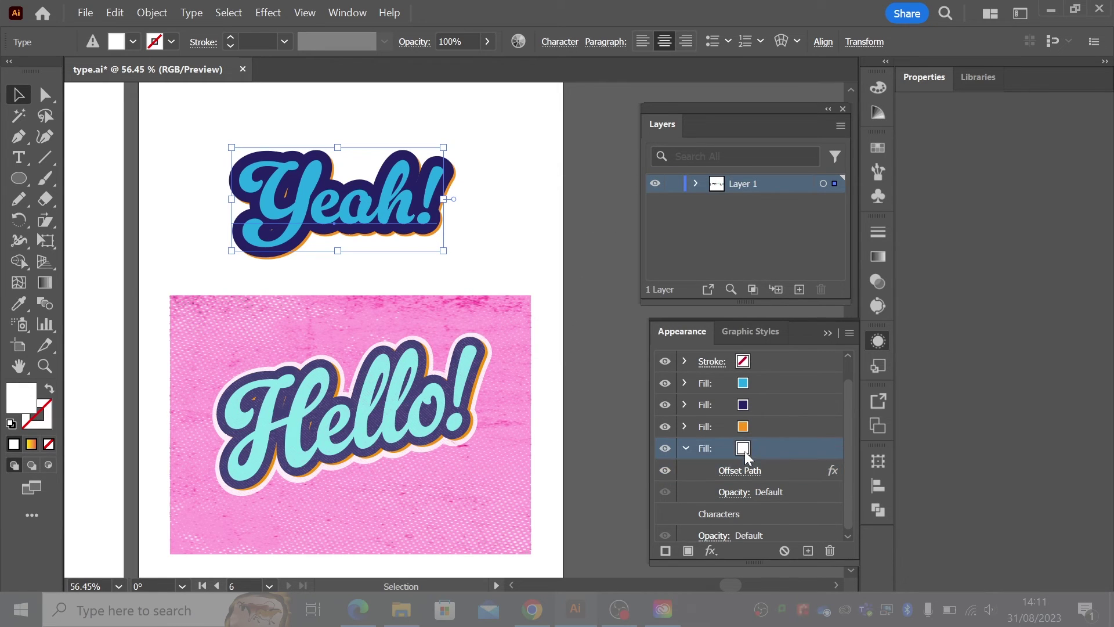
click(757, 450)
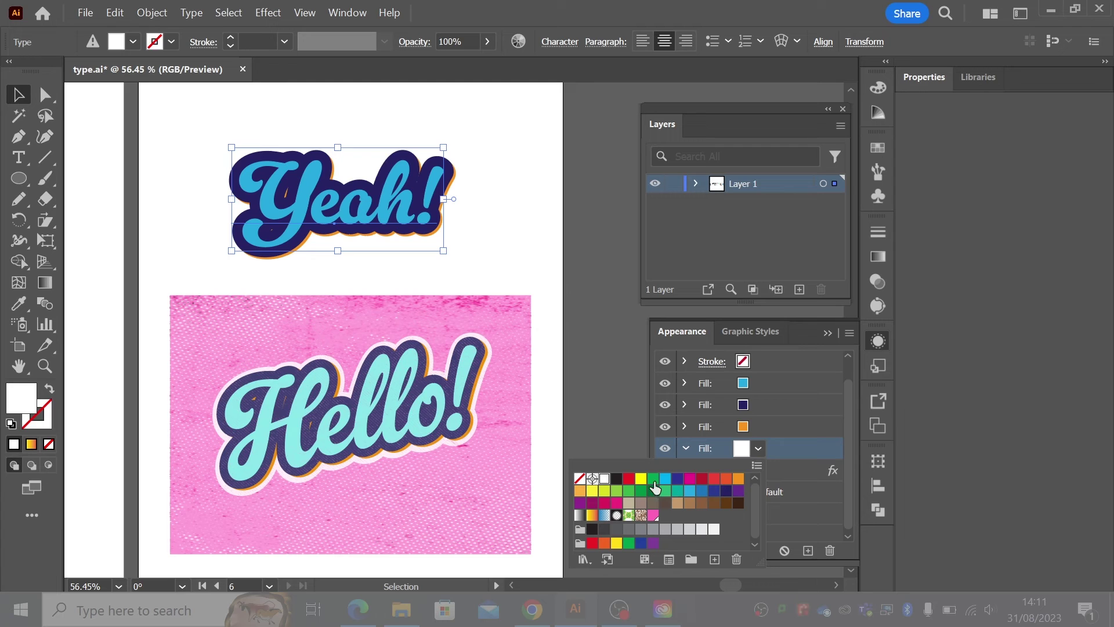
click(642, 480)
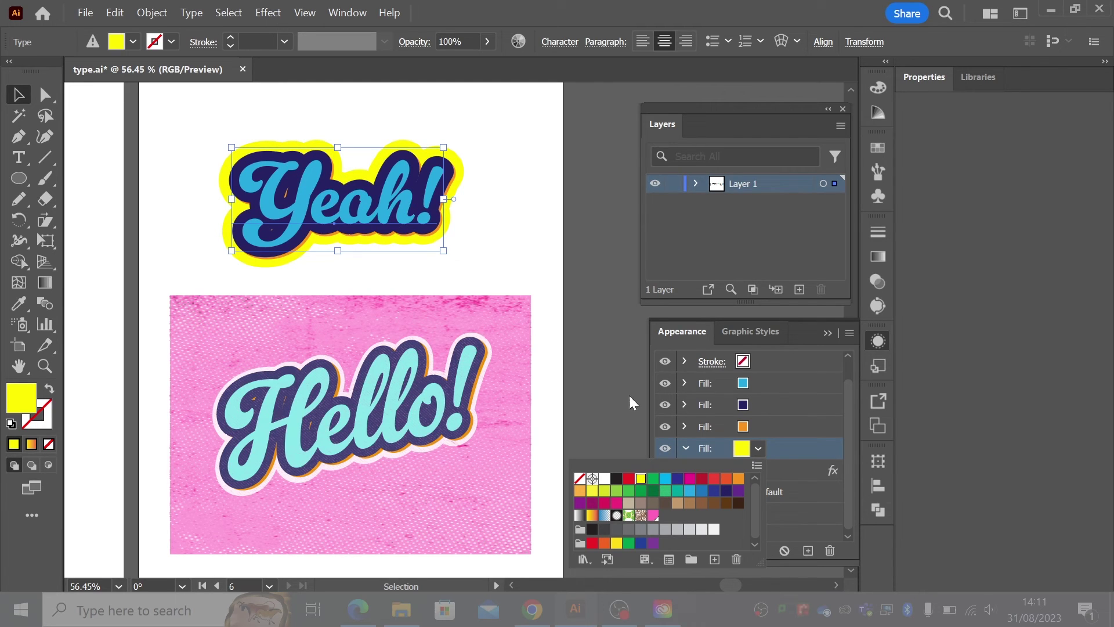
click(772, 427)
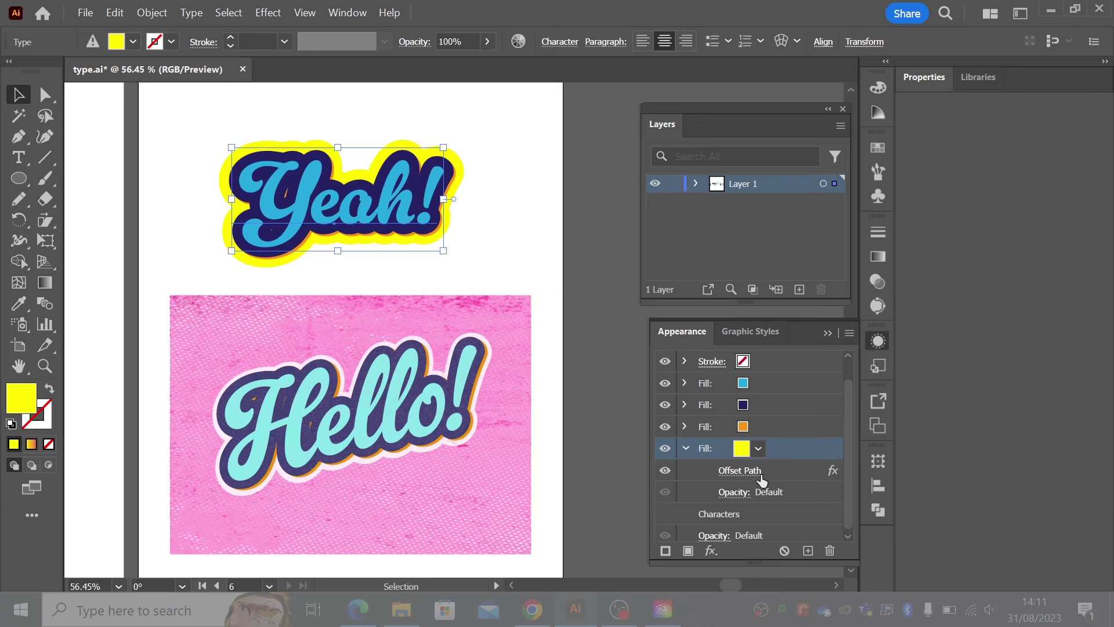
- Reduce the Offset Path effect of the yellow fill to 8 mm
click(733, 472)
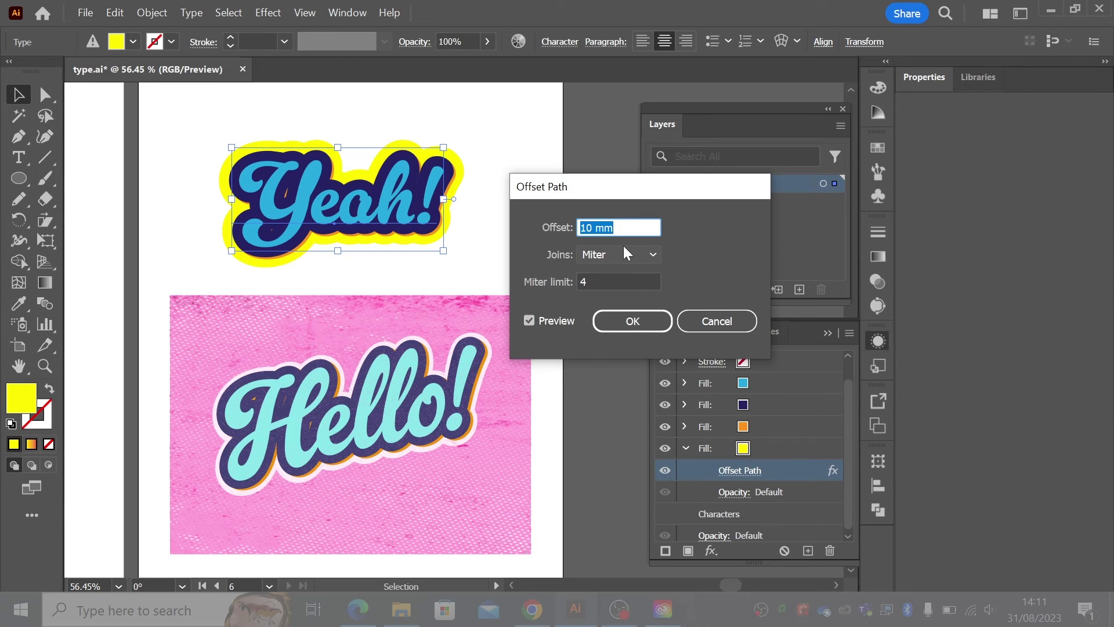
key(Down)
key(Down)
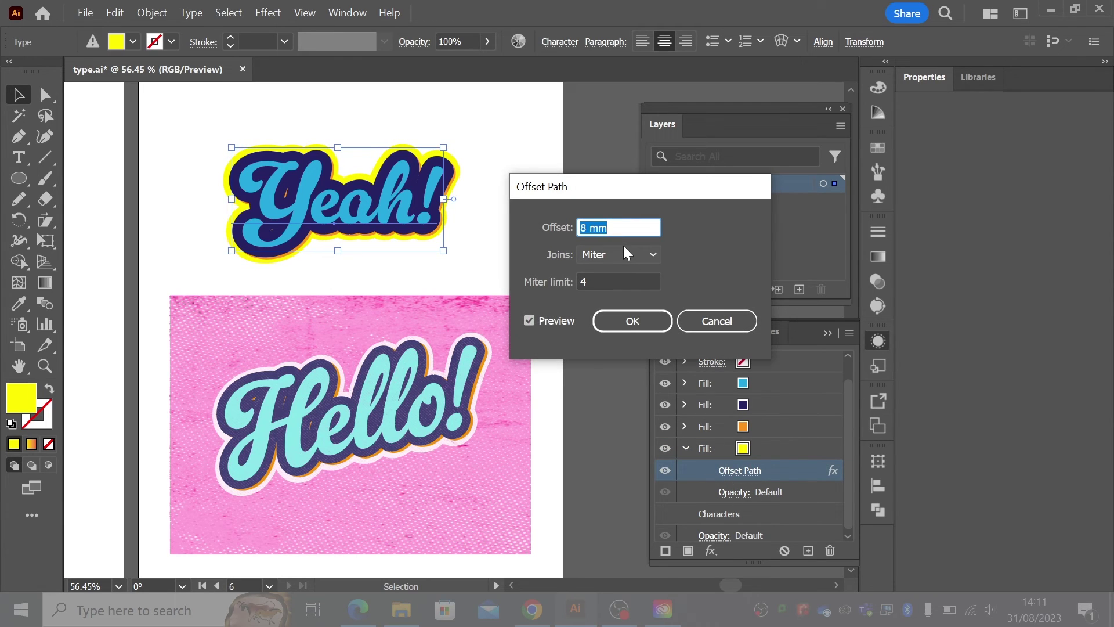
key(Down)
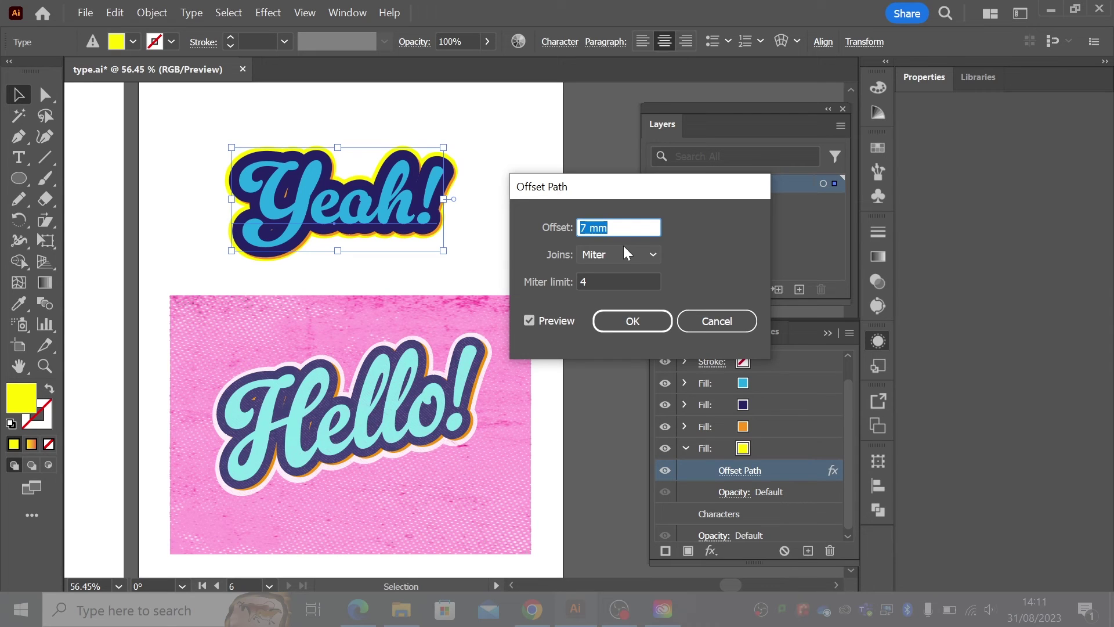
key(Up)
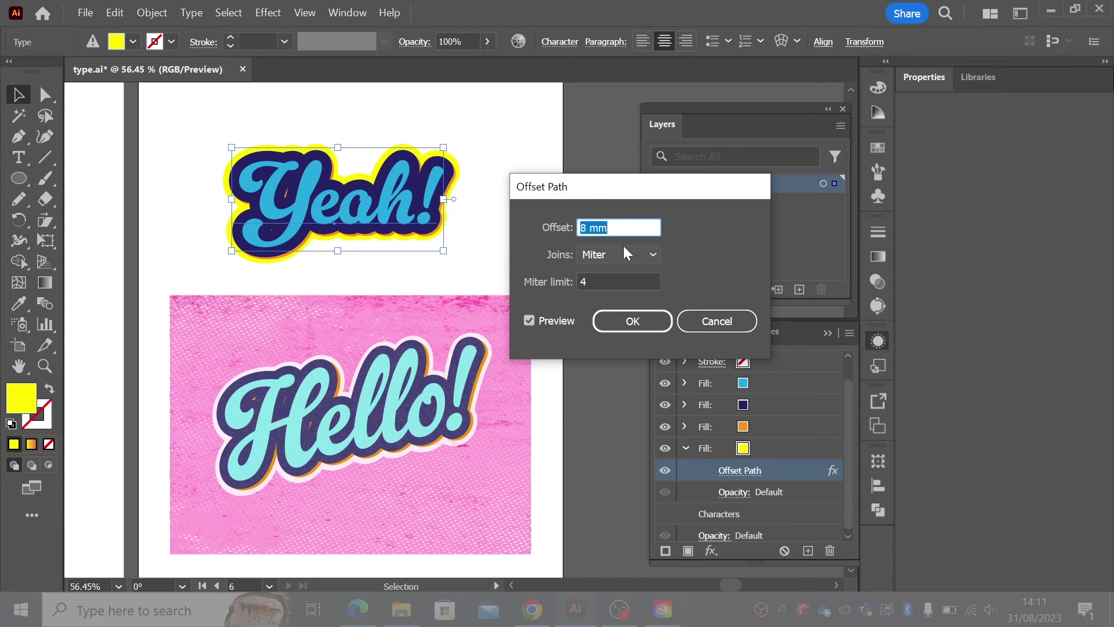
click(638, 321)
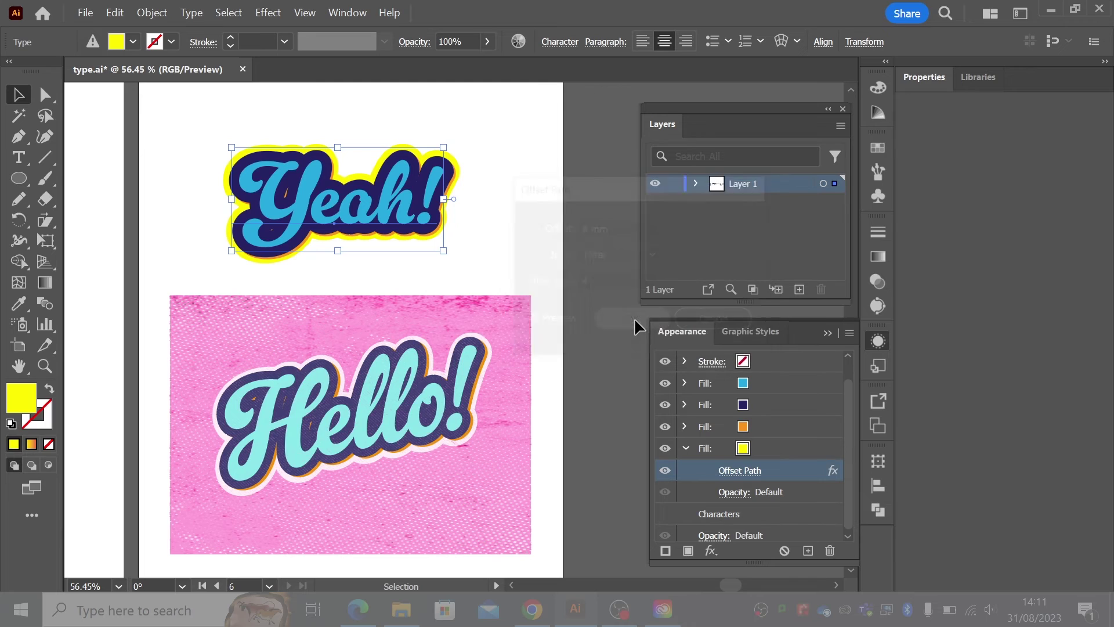
- Change the colour of the bottom yellow fill to white
click(743, 448)
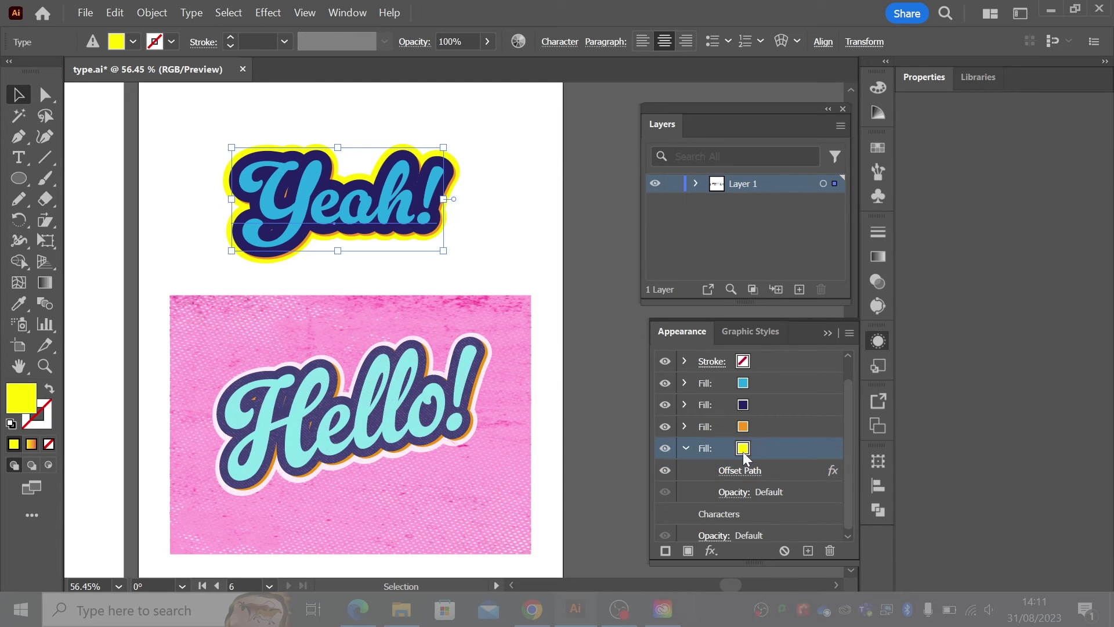
click(743, 449)
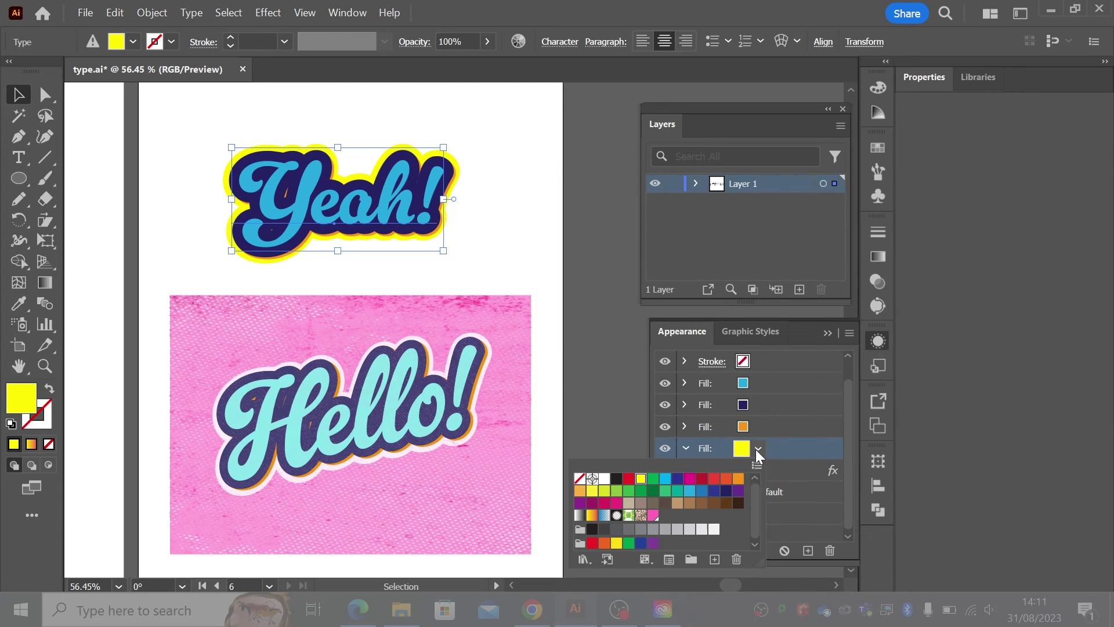
click(604, 478)
key(Escape)
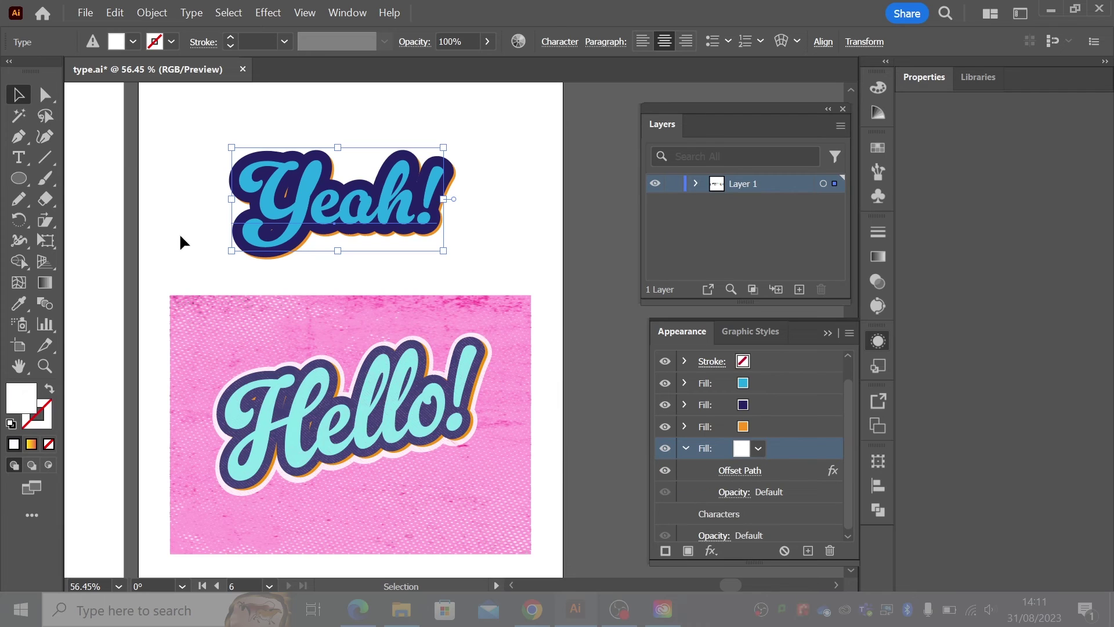
- Move the "Hello!" artwork further down the artboard and draw a rectangle covering the "Yeah!" text
click(511, 466)
drag(510, 465, 496, 491)
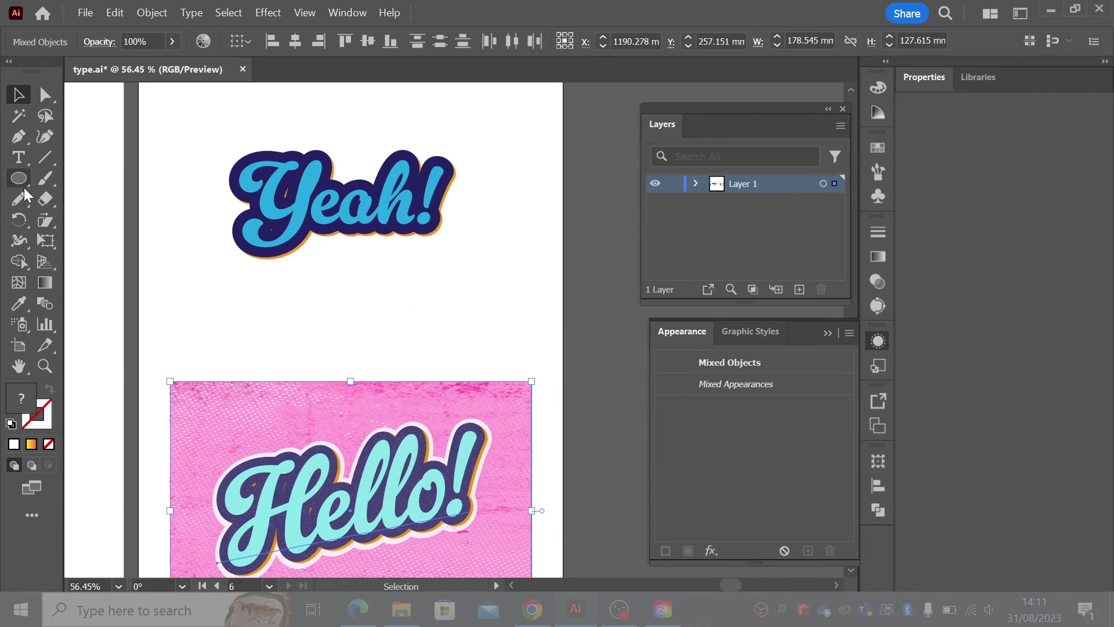
drag(23, 179, 67, 180)
mouse_move(176, 101)
mouse_down()
mouse_move(480, 316)
mouse_move(531, 332)
mouse_up()
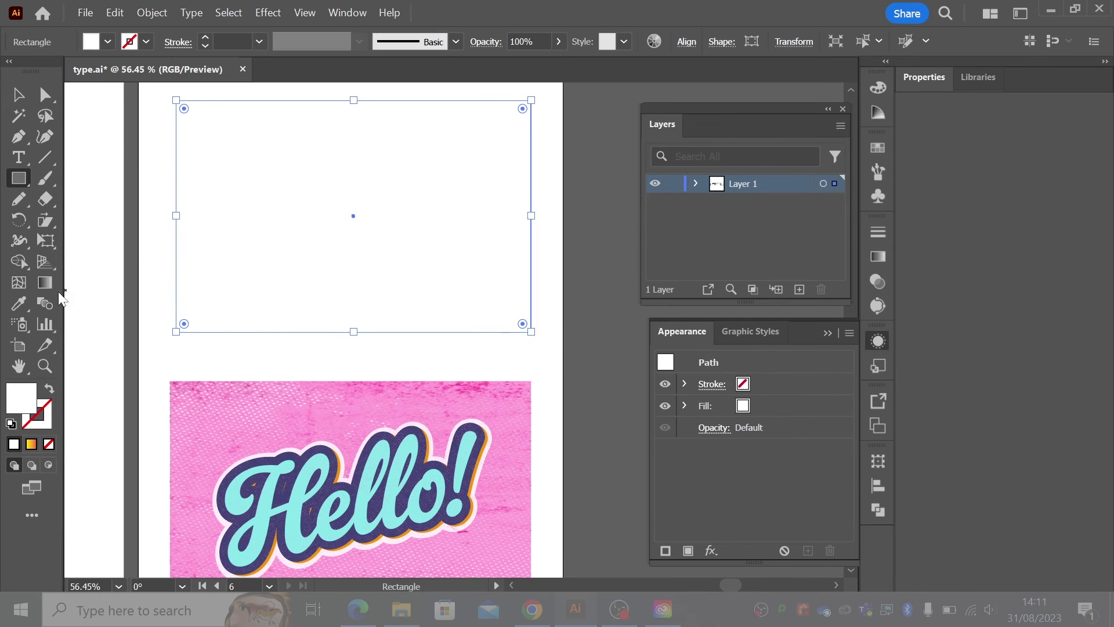
click(20, 302)
click(190, 381)
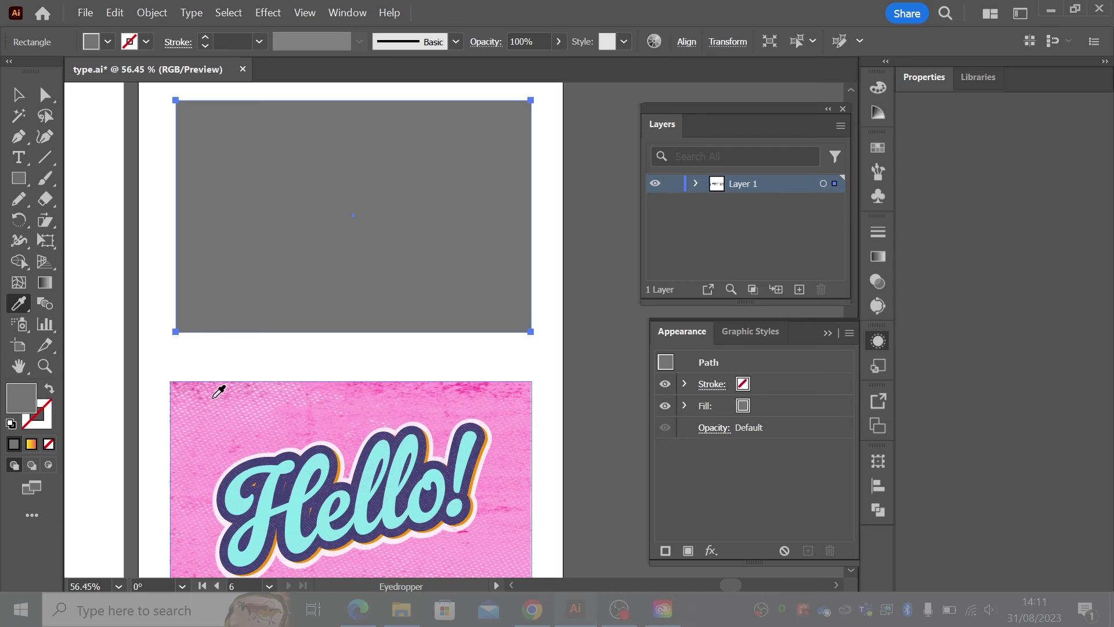
key(ctrl+z)
- Shift the texture overlay down off the "Hello!" background and fill the new rectangle with the pink sampled from that background
click(18, 94)
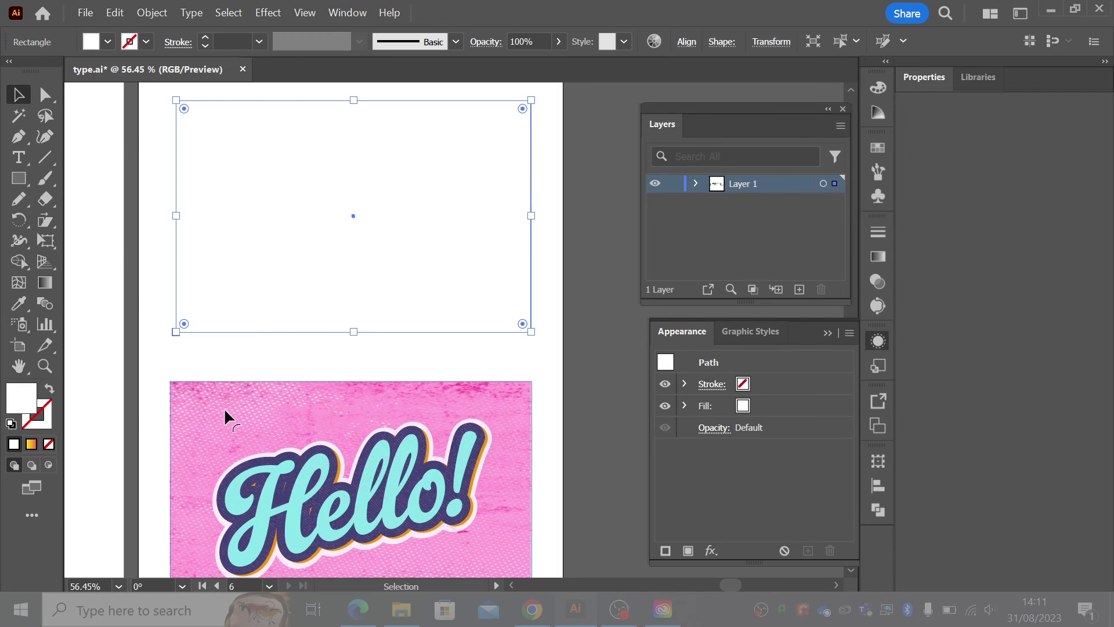
drag(224, 407, 278, 453)
key(ctrl+z)
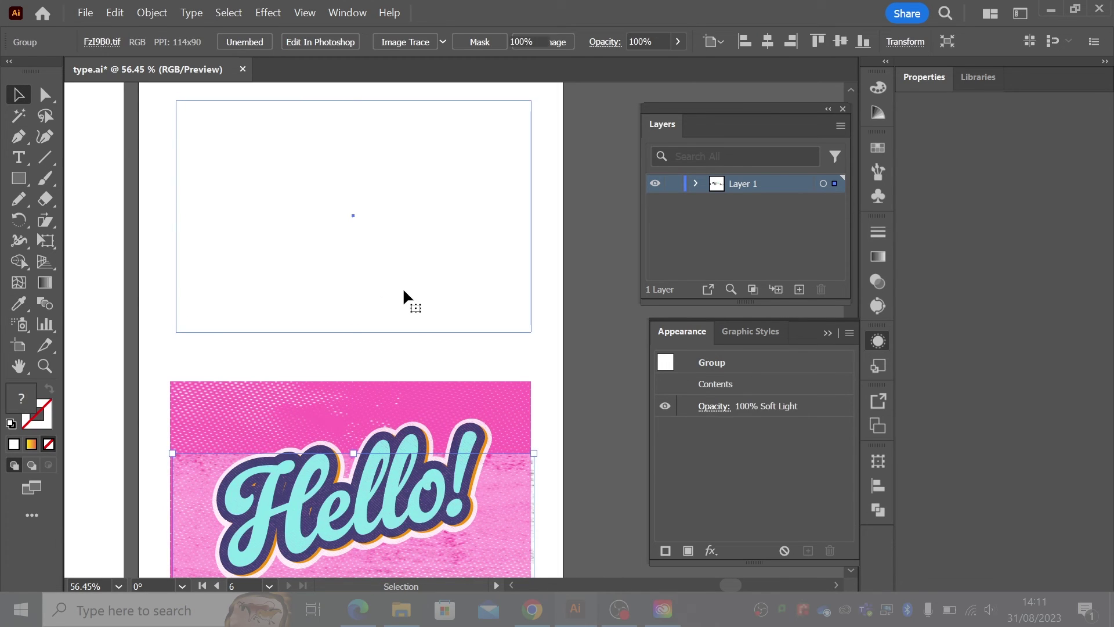
click(403, 287)
click(19, 302)
click(423, 385)
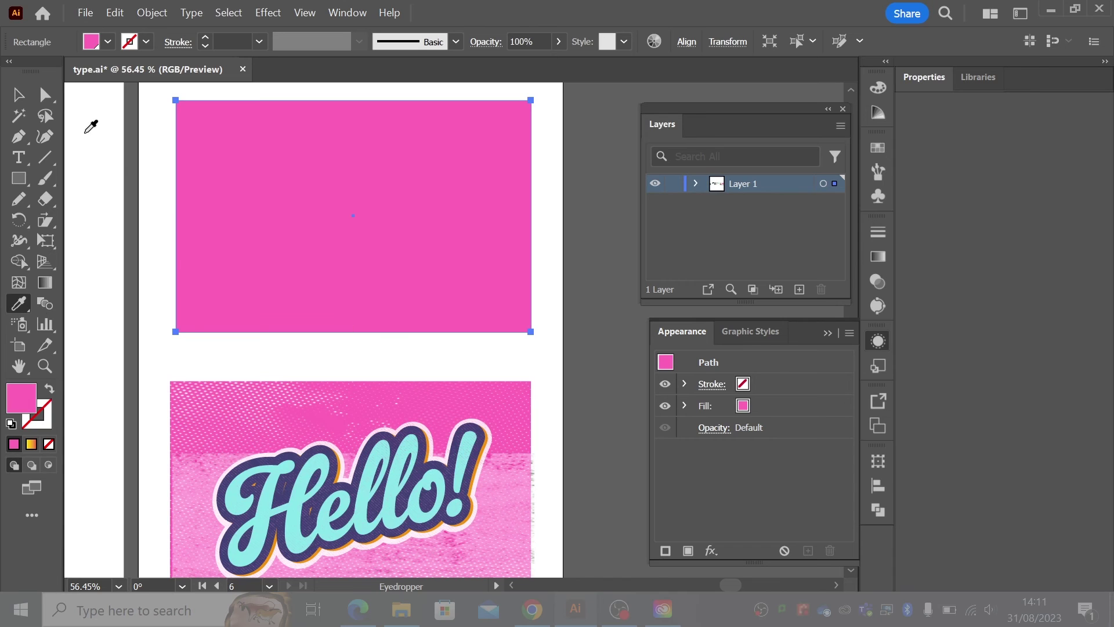
- Send the pink rectangle to the back, behind the "Yeah!" text
click(22, 96)
click(153, 13)
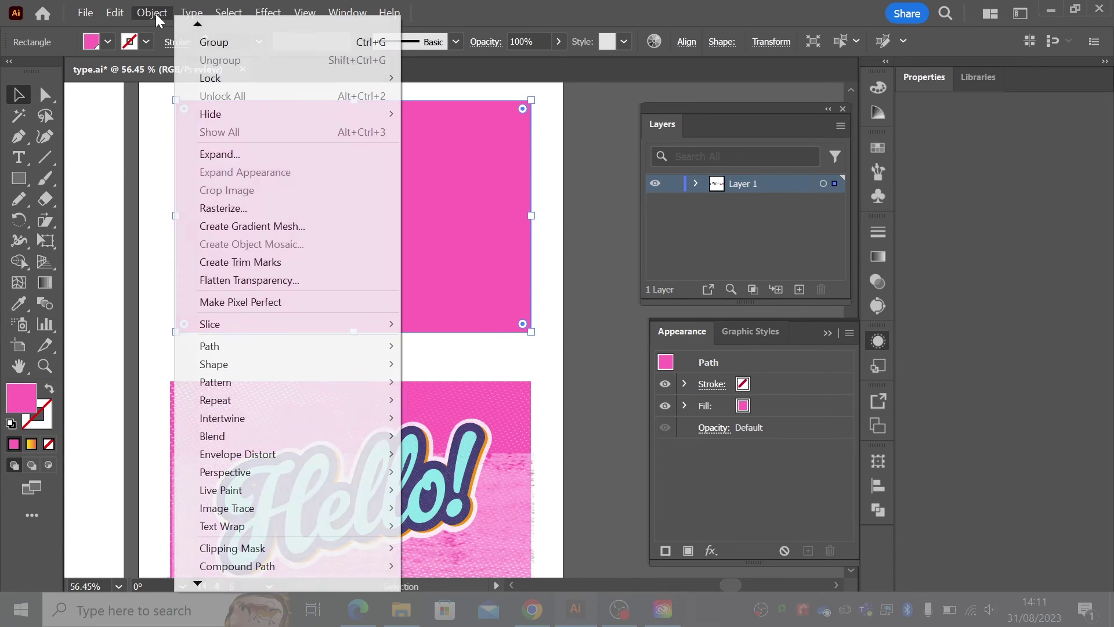
click(169, 12)
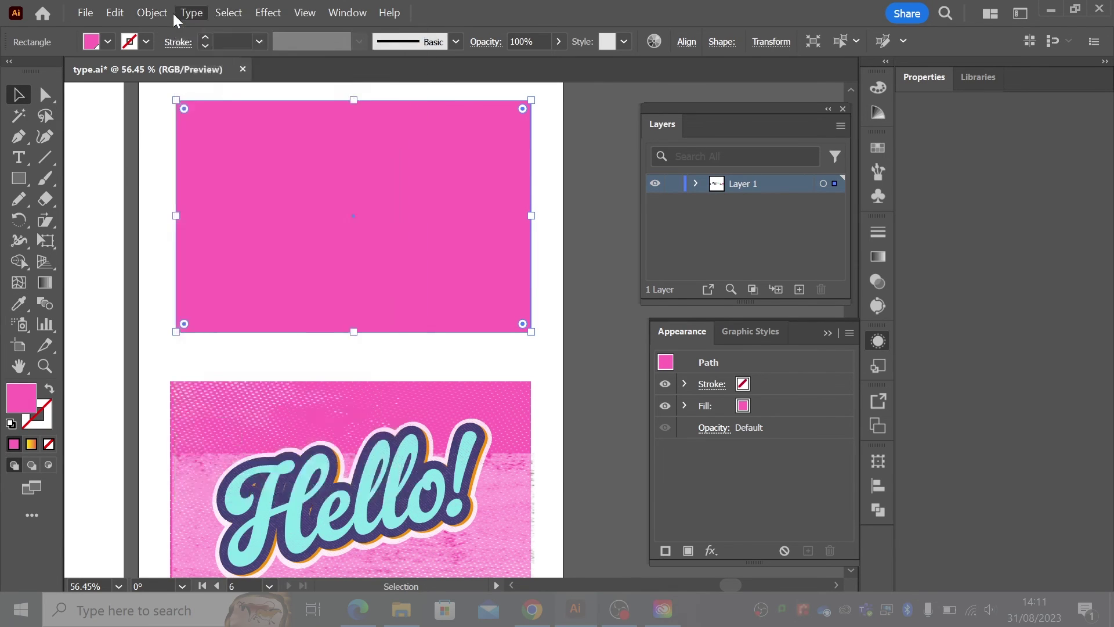
click(168, 12)
mouse_move(197, 26)
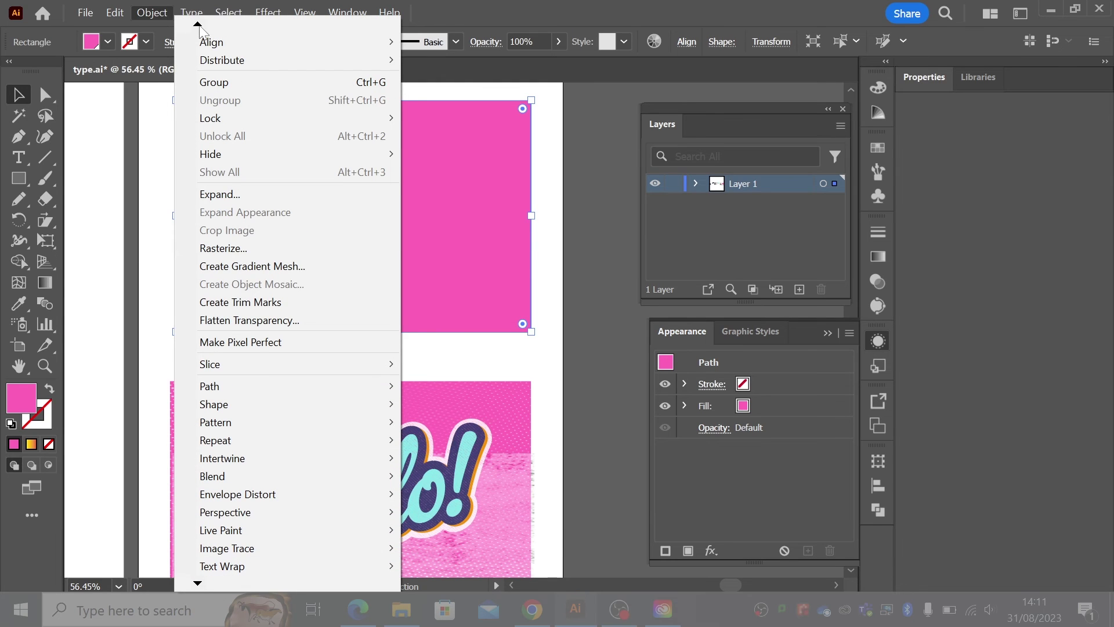
scroll(316, 44, up, 1)
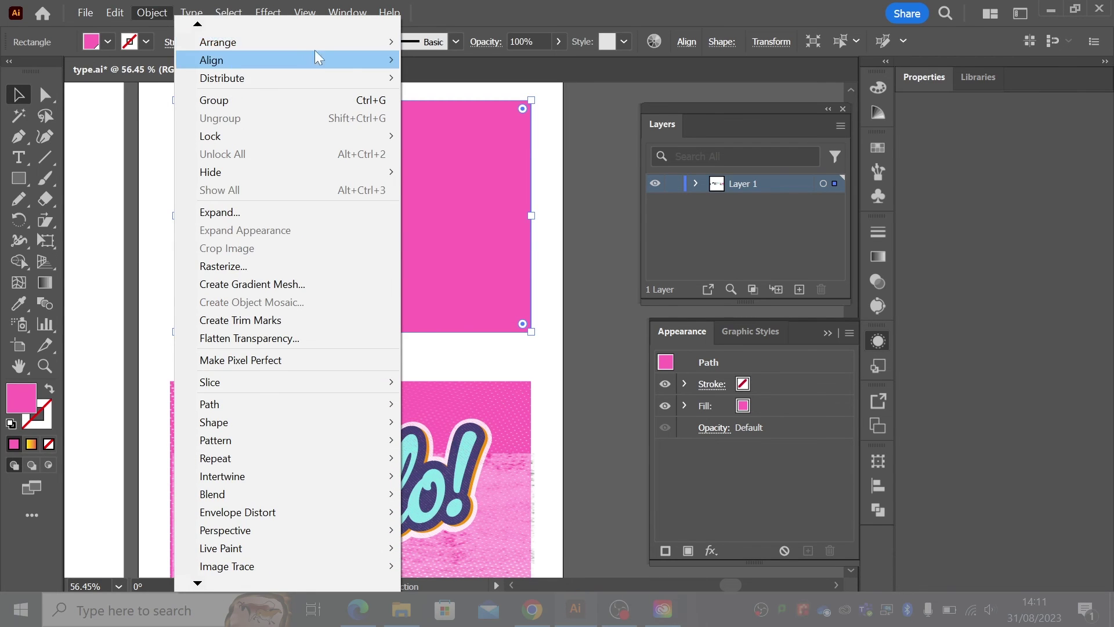
mouse_move(394, 44)
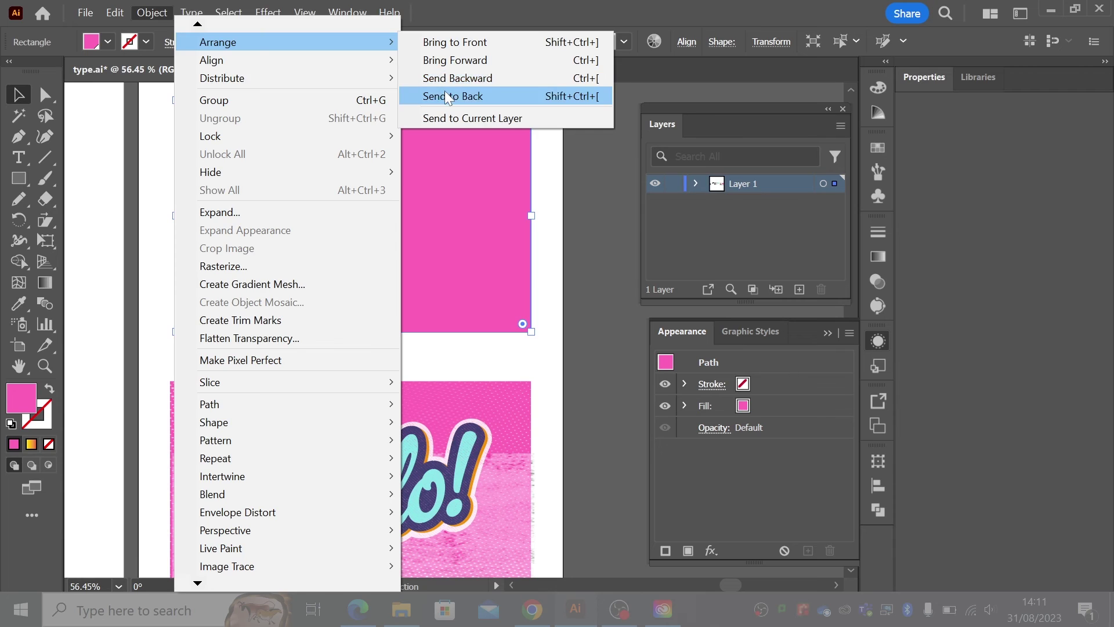
click(447, 97)
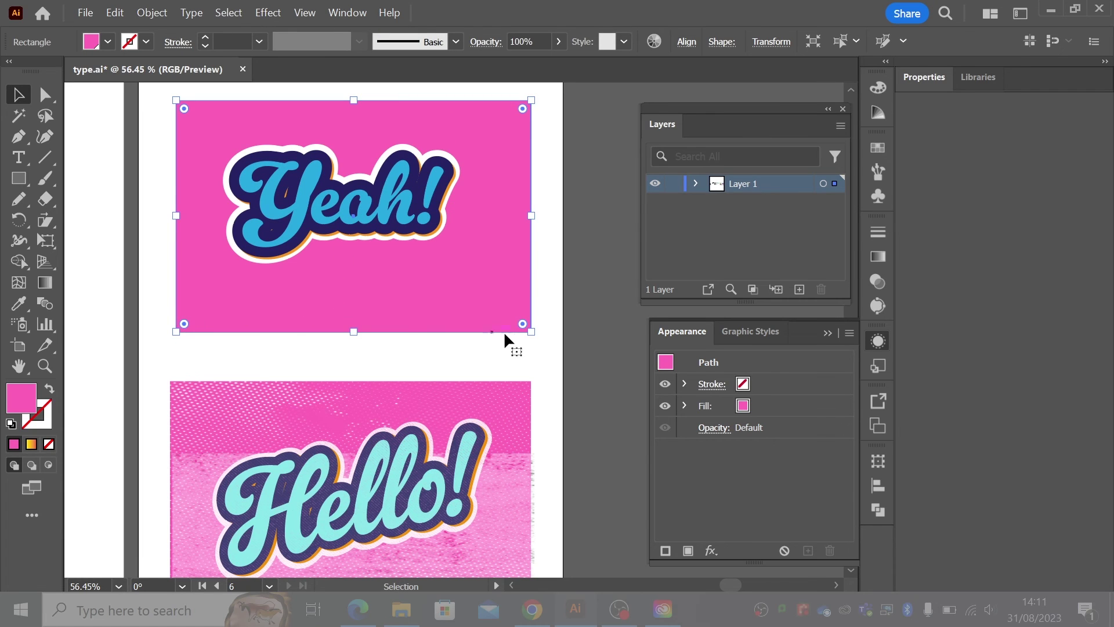
- Shrink the pink rectangle to fit more closely around "Yeah!" and move the texture overlay back over the "Hello!" background
drag(530, 334, 506, 306)
click(500, 378)
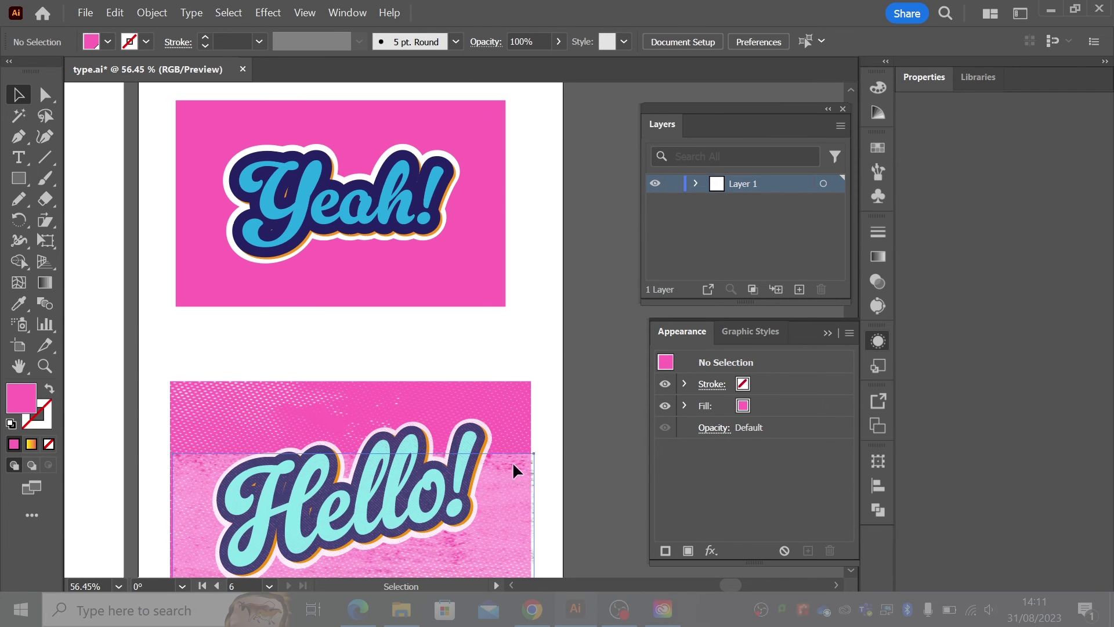
drag(515, 463, 515, 399)
click(547, 329)
scroll(545, 325, up, 1)
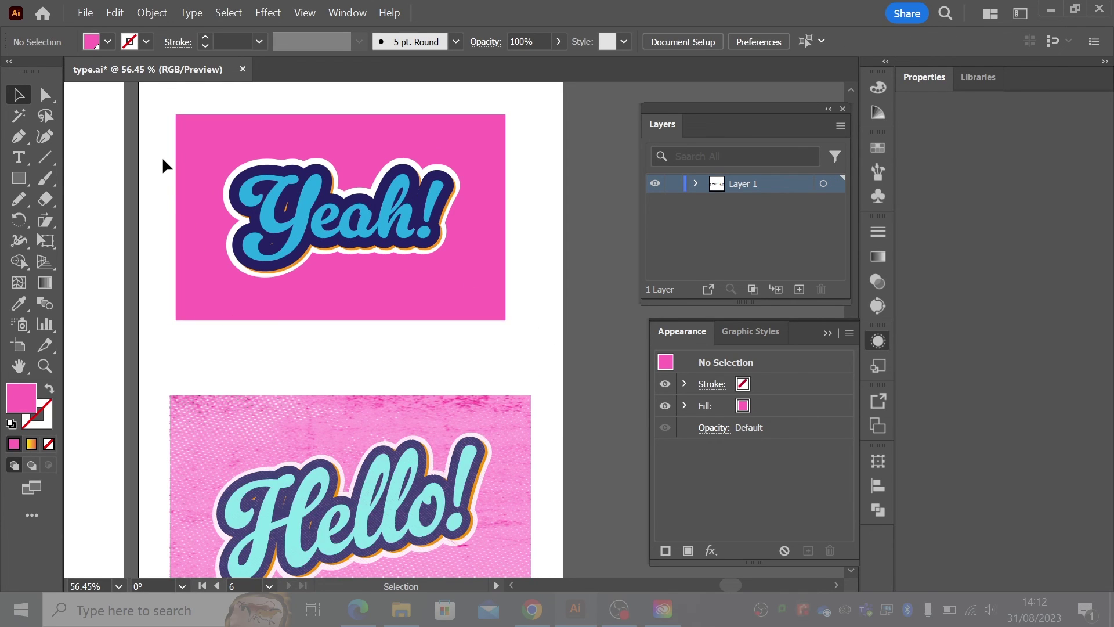
- Select only the "Yeah!" text and shear it vertically from the start of its baseline so it slants upward like "Hello!"
drag(162, 156, 467, 273)
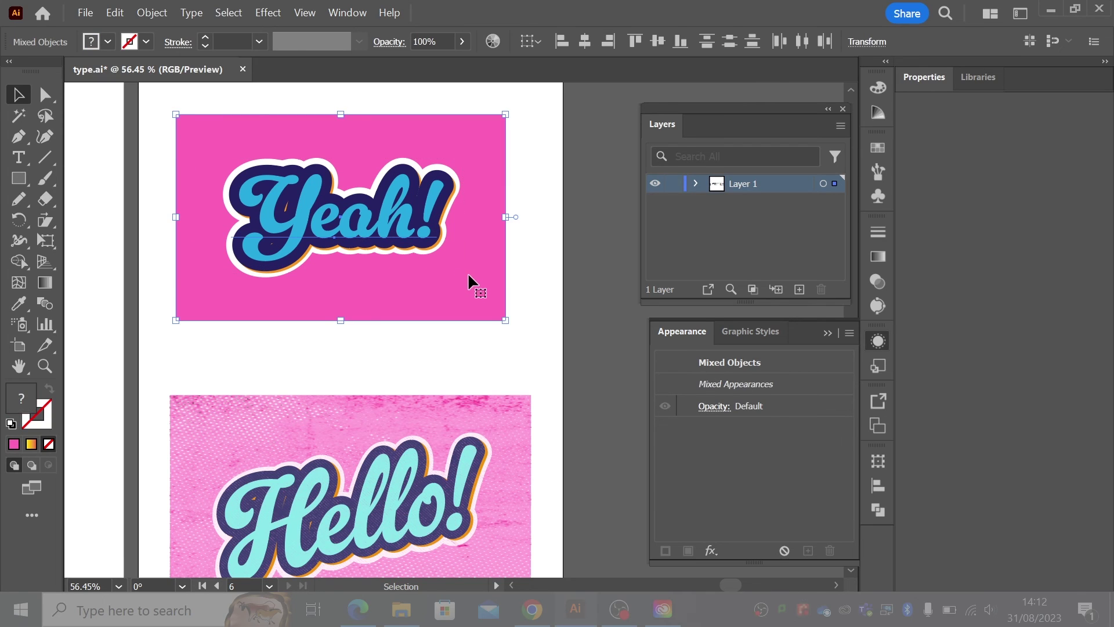
shift+click(470, 280)
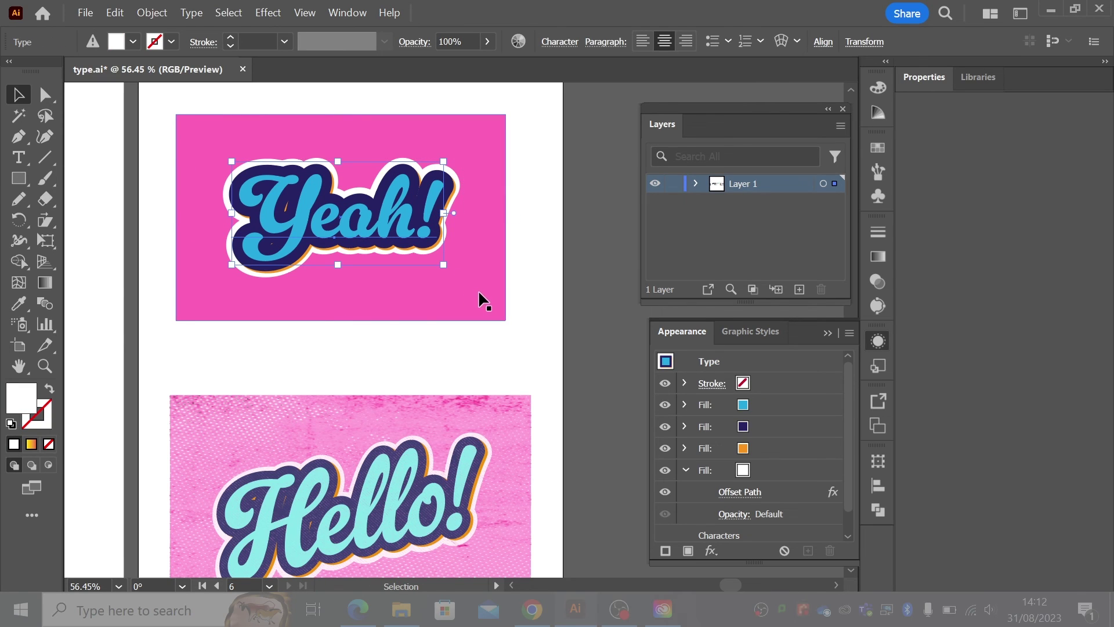
click(47, 225)
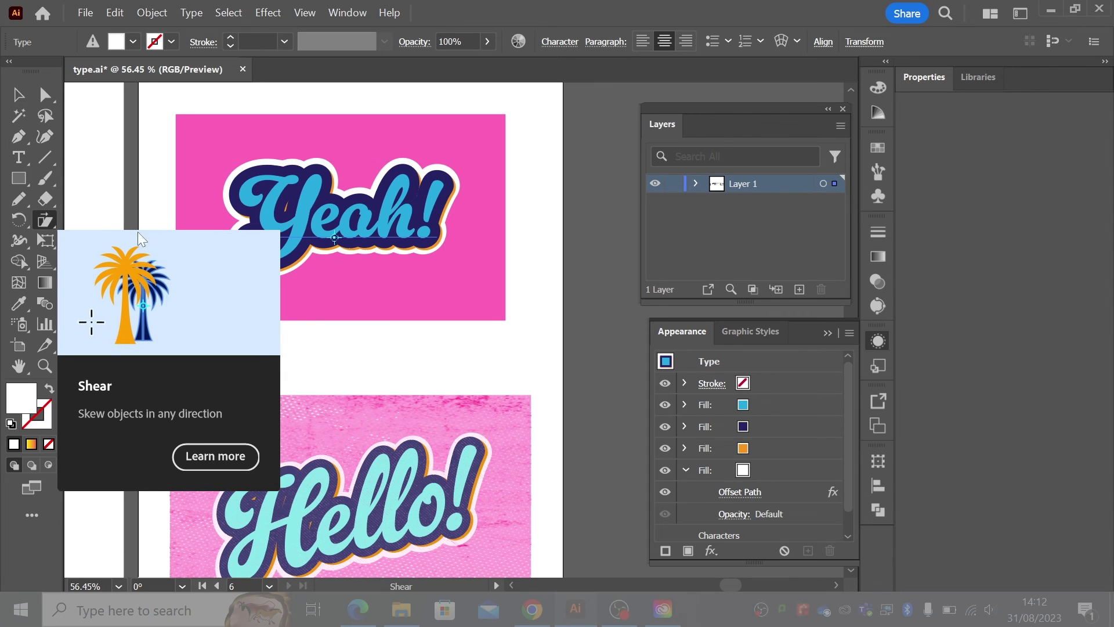
drag(325, 241, 251, 237)
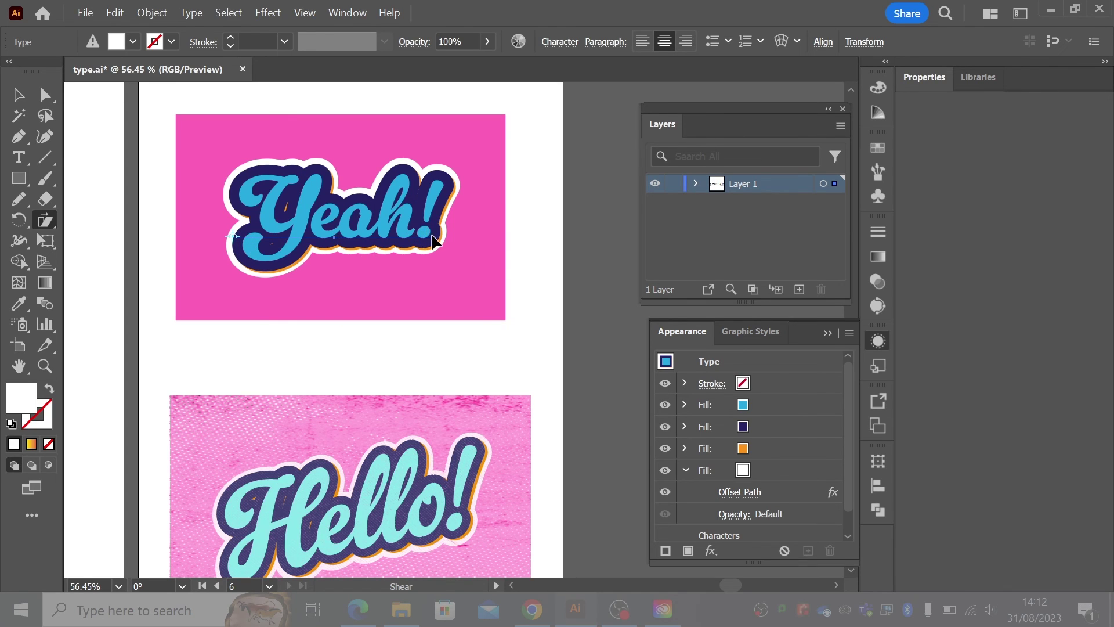
drag(434, 241, 430, 202)
- Move the slanted "Yeah!" text about 12 mm down to centre it on the pink rectangle, and deselect it
key(v)
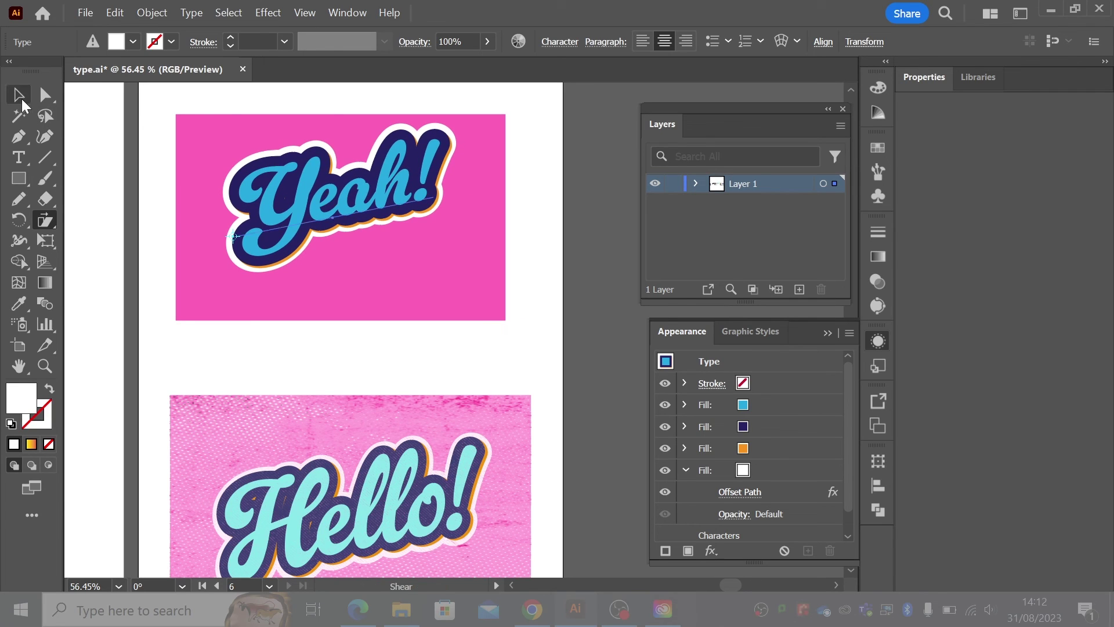
drag(294, 227, 296, 236)
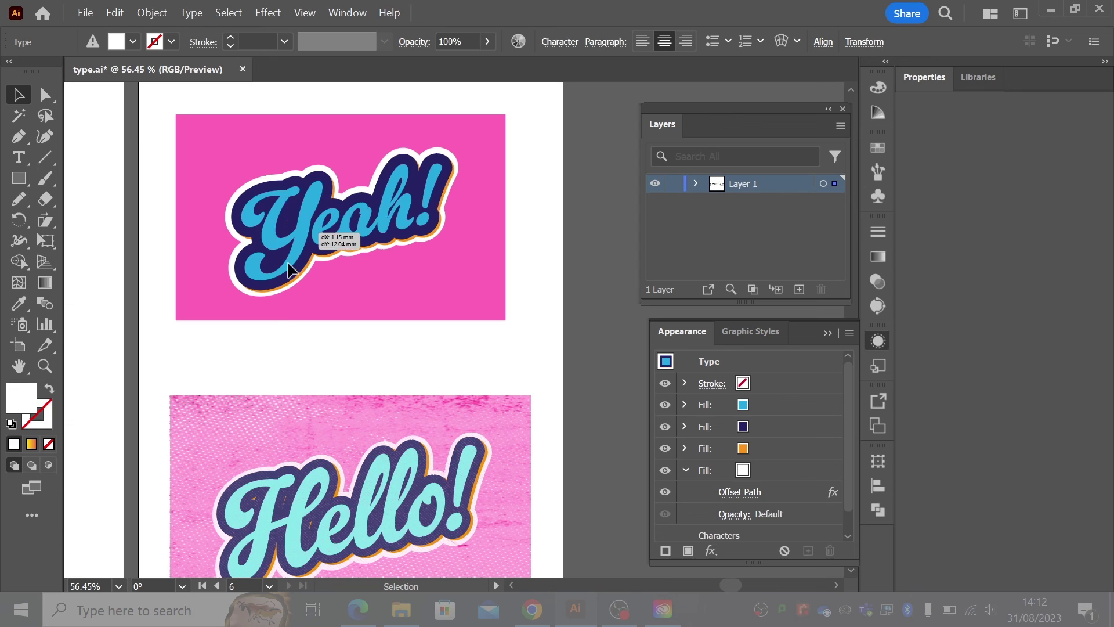
click(190, 353)
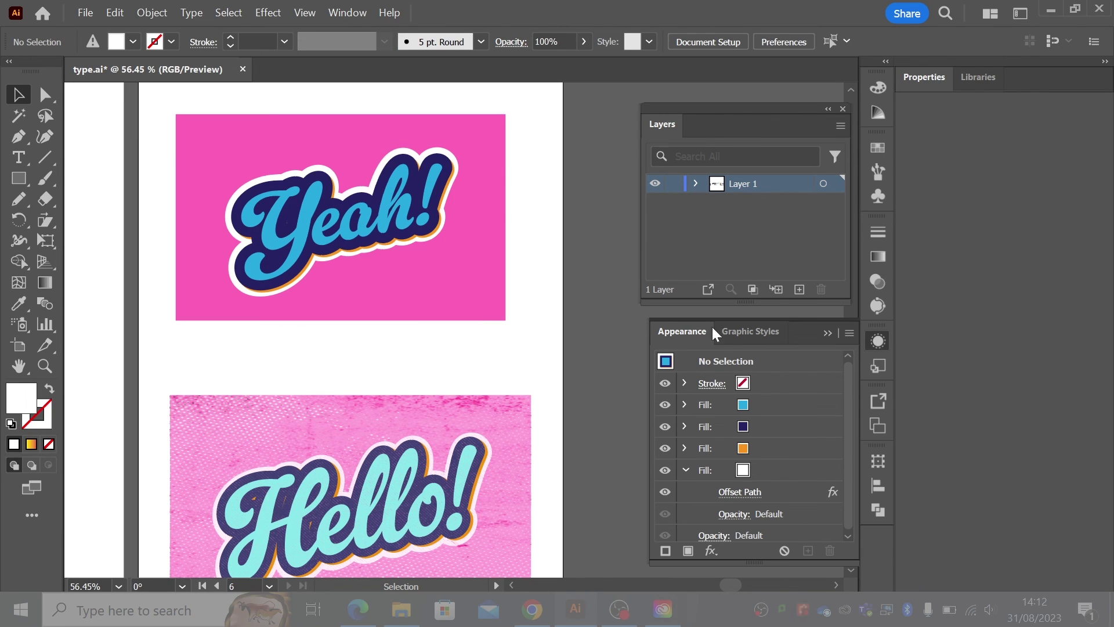
- Save the appearance of the "Yeah!" text as a new graphic style
click(747, 329)
drag(339, 246, 767, 450)
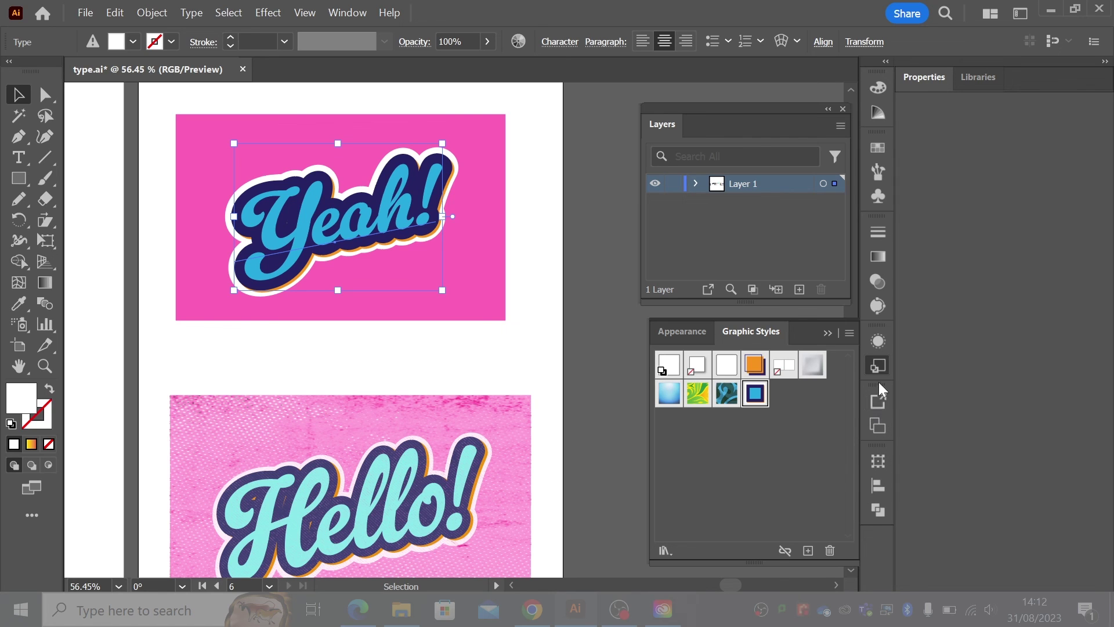
- Add a new artboard beside the one holding the "Yeah!" and "Hello!" artwork
click(877, 425)
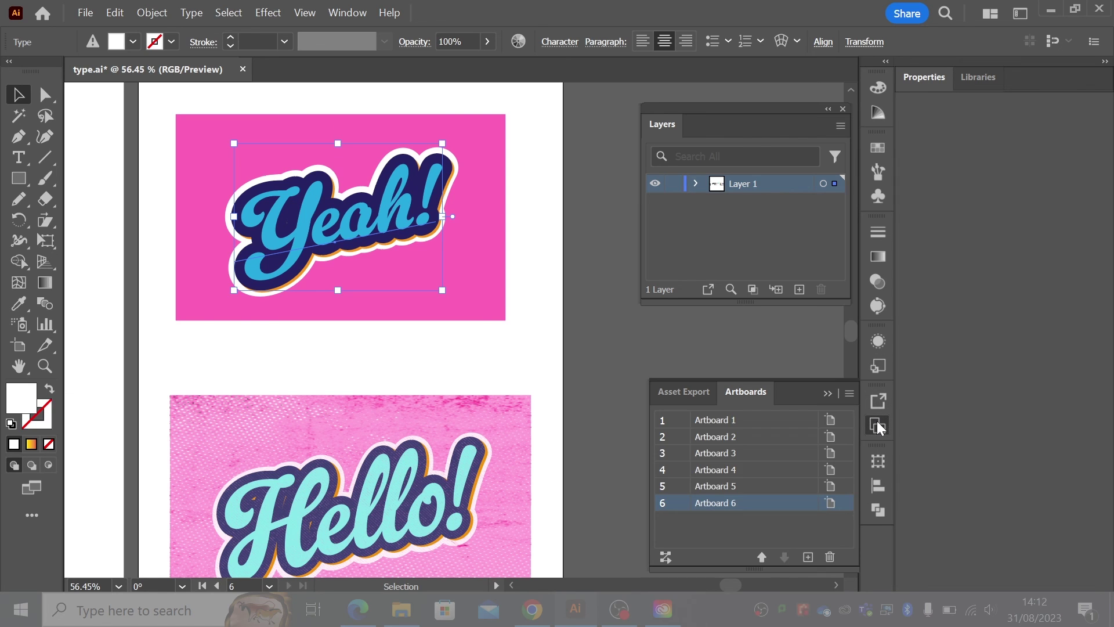
click(806, 557)
drag(373, 341, 536, 345)
- Add the text "Some New Text" on the new artboard and leave it selected as an object
key(t)
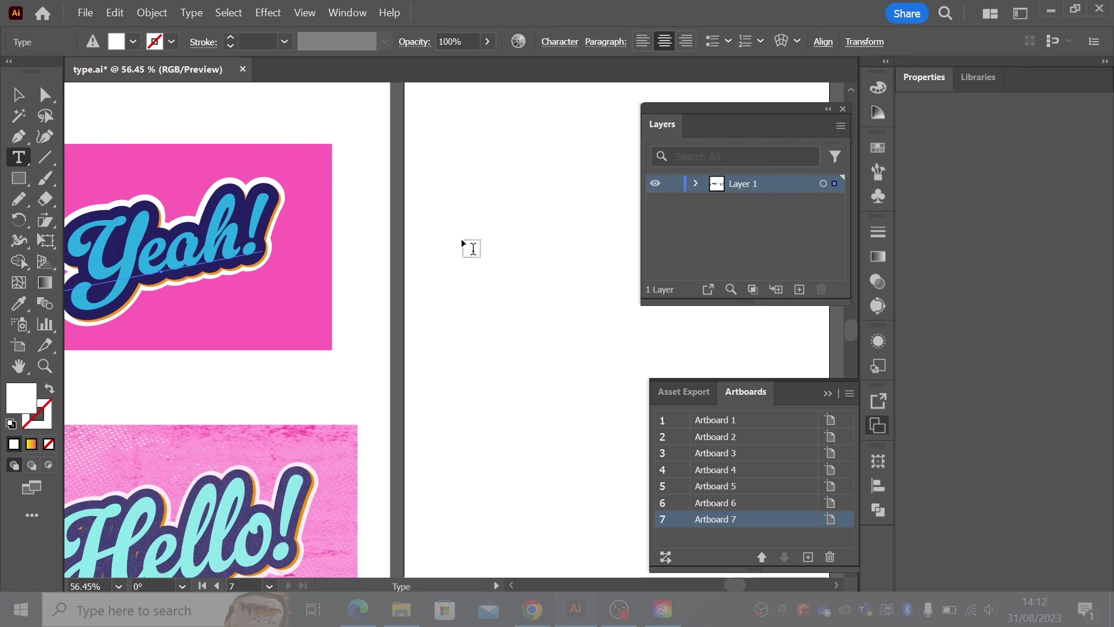
click(529, 253)
text(S)
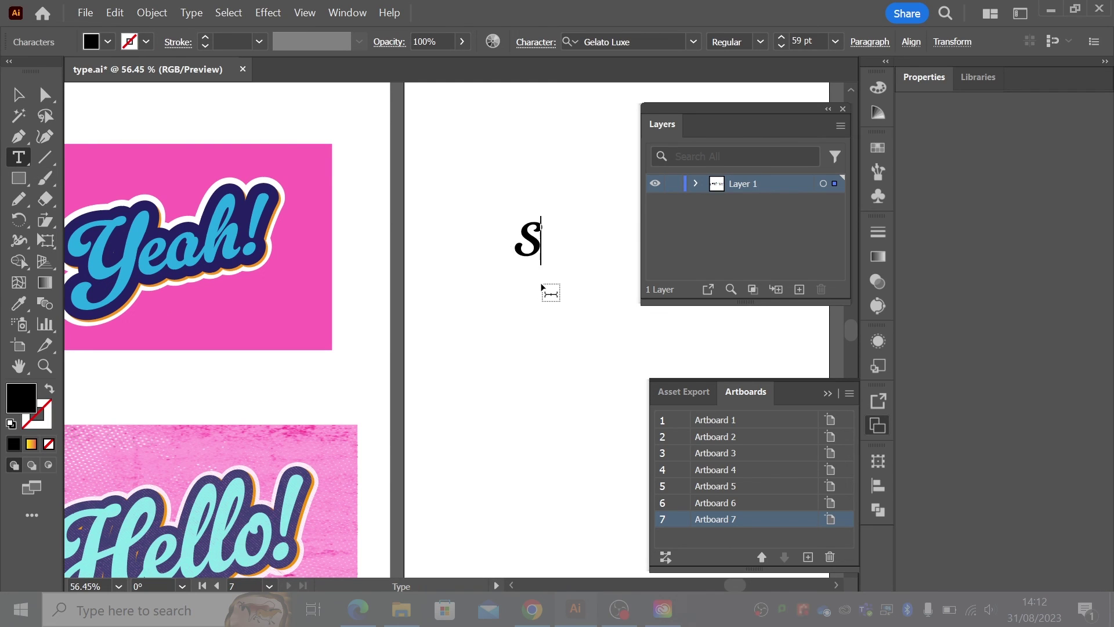
text(ome New TEx)
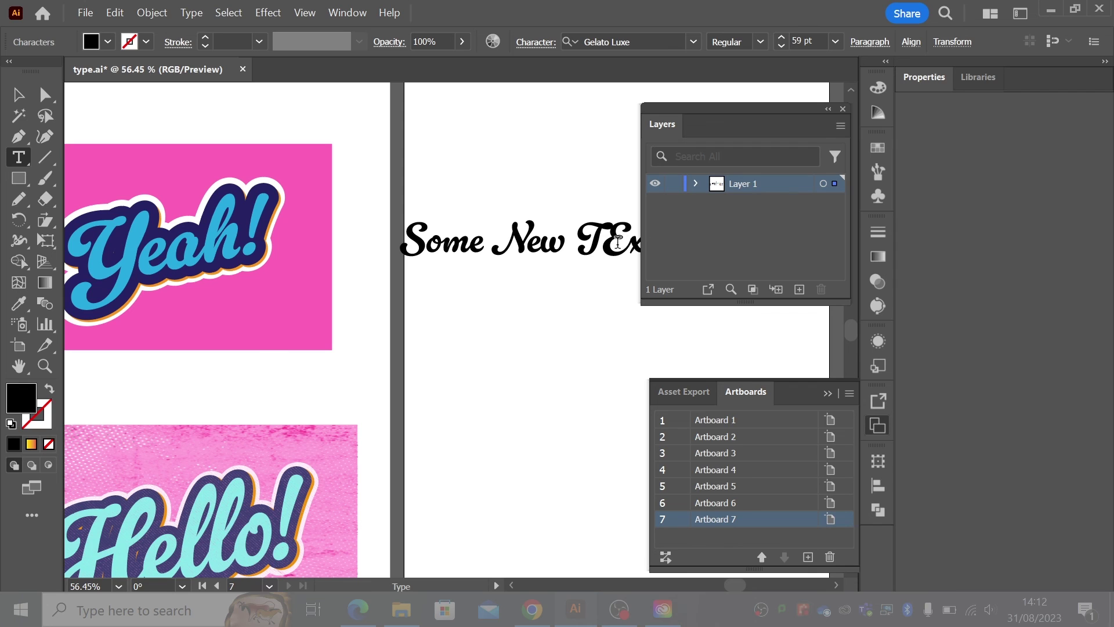
drag(617, 242, 602, 244)
text(e)
click(18, 94)
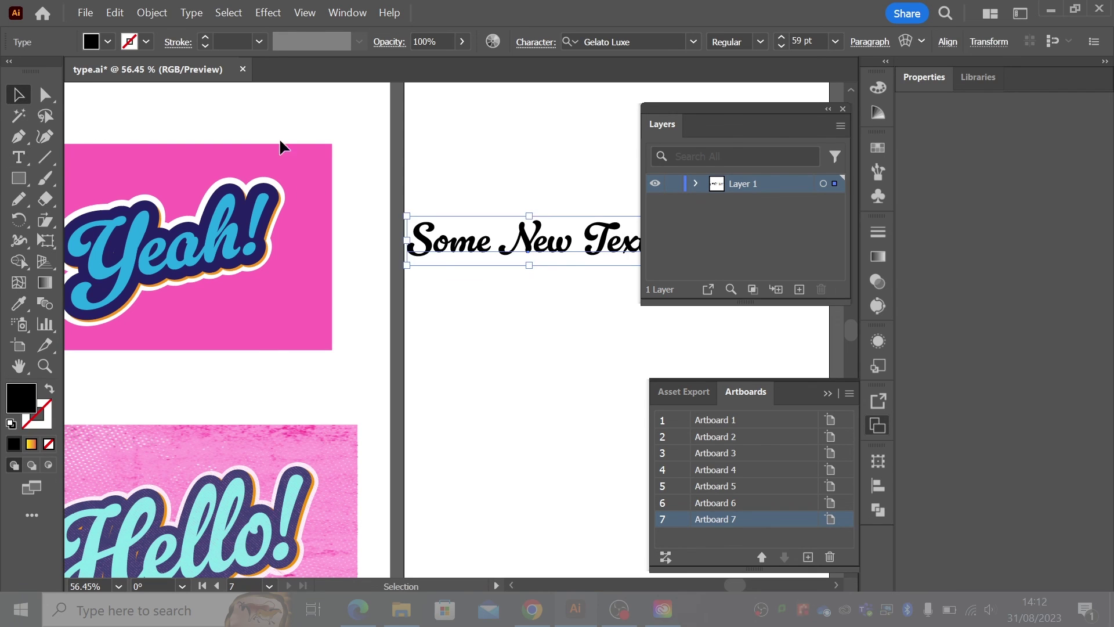
- Enlarge the "Some New Text" text to a font size of about 108.6 pt
click(520, 194)
drag(520, 194, 361, 204)
click(459, 264)
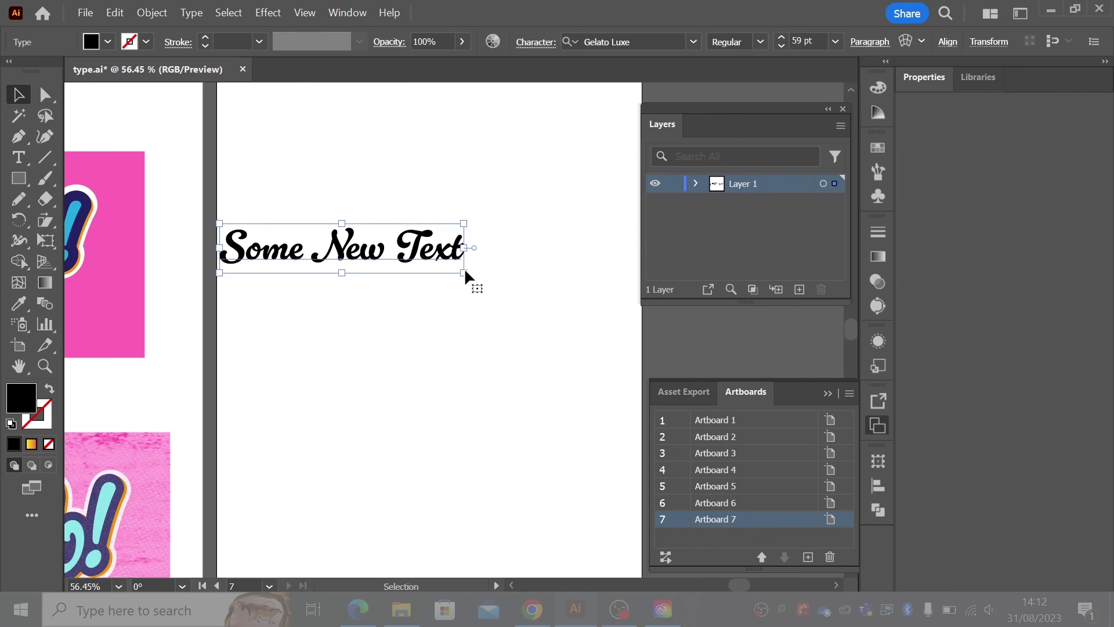
drag(468, 278, 669, 314)
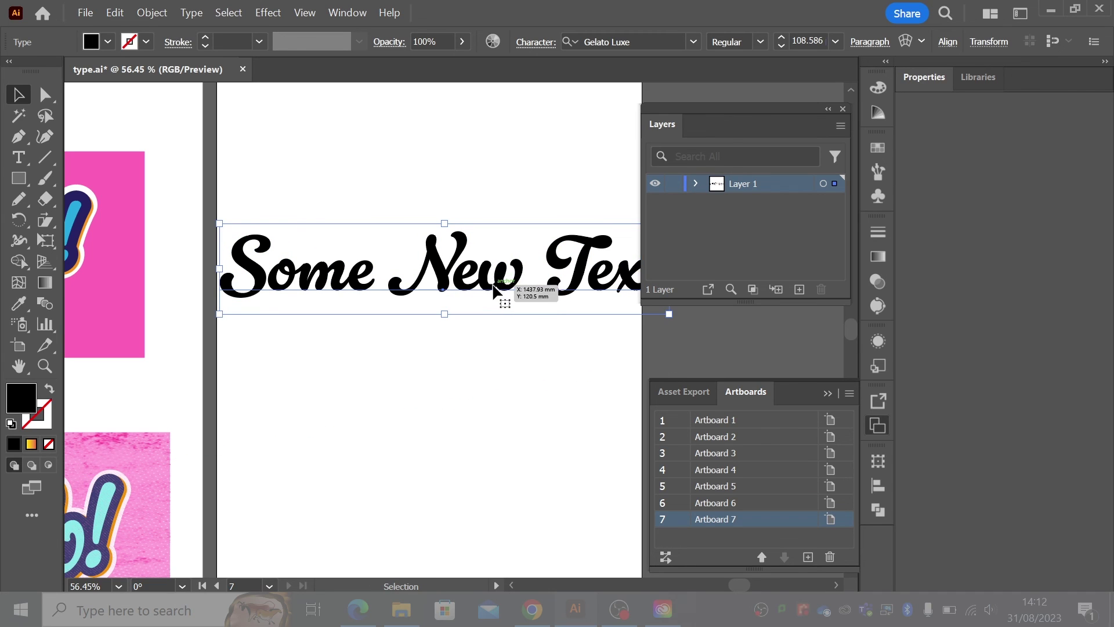
- Delete the word "Some" from the text on the new artboard and select the remaining text as an object
key(t)
drag(390, 271, 226, 283)
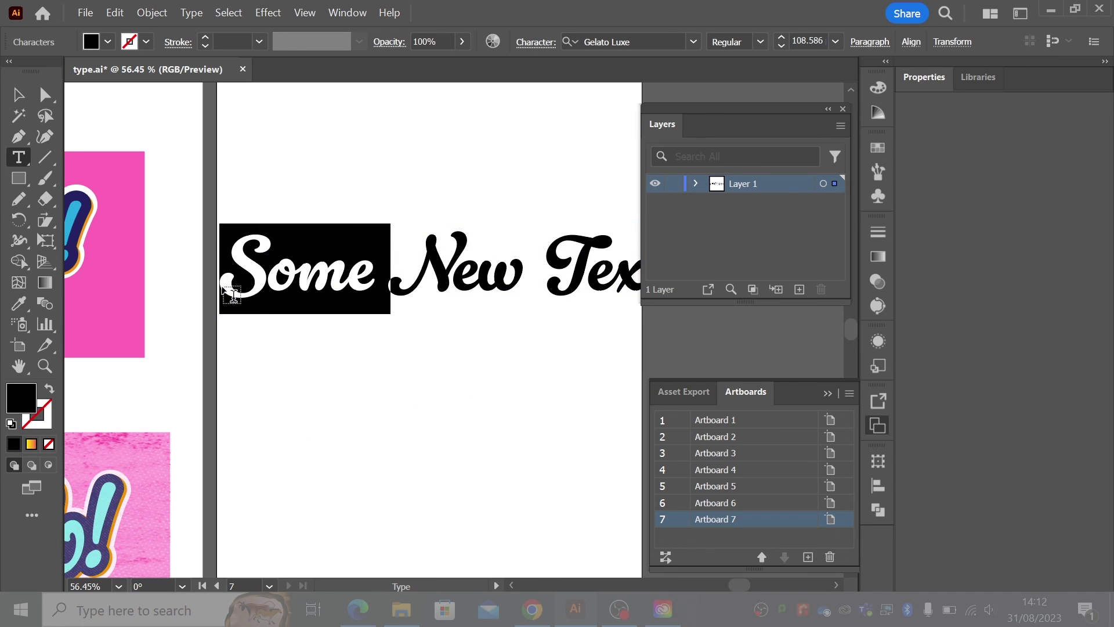
key(BackSpace)
click(19, 94)
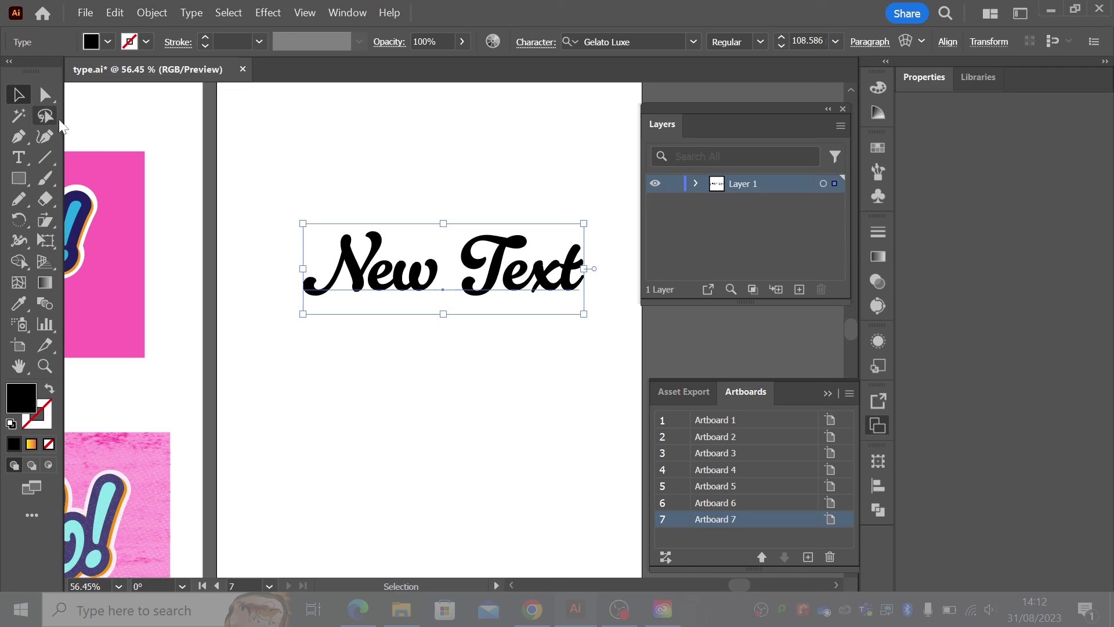
- Replace the wording of the text on the new artboard with "Hello!" and select it as an object
double_click(432, 282)
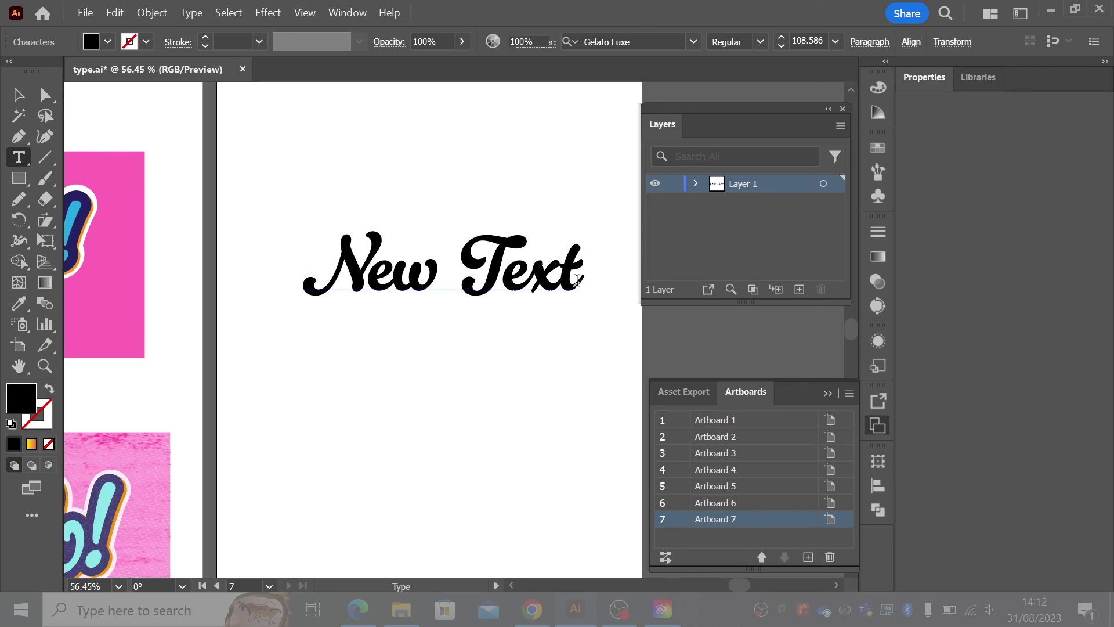
drag(588, 291, 318, 286)
text(He)
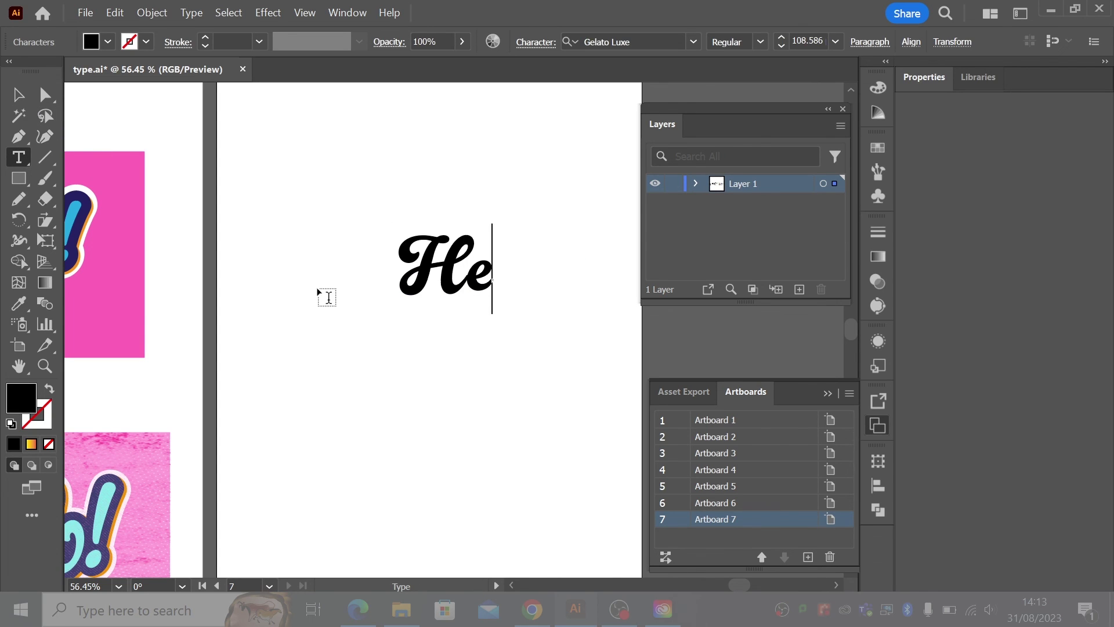
text(llo!)
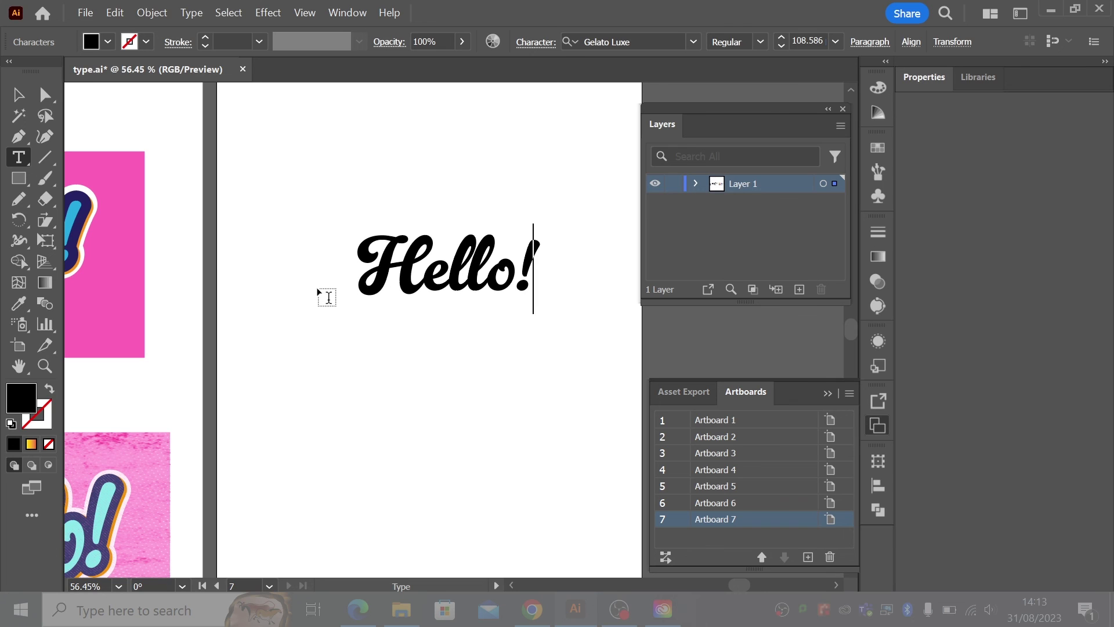
click(17, 98)
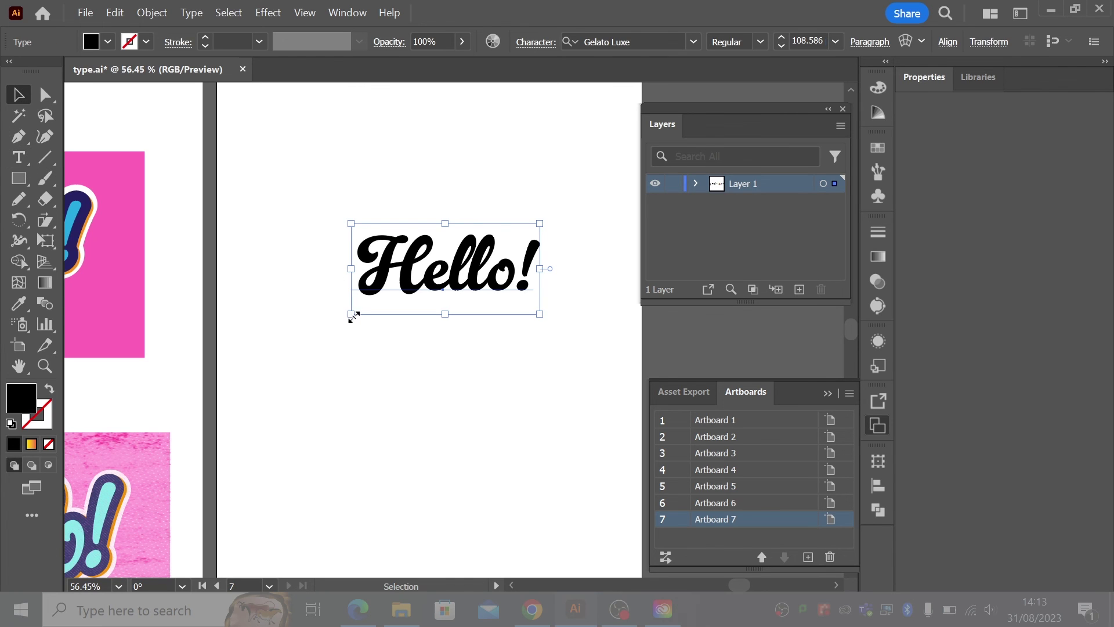
- Enlarge the black "Hello!" text to about 161.4 pt, move it higher on its artboard and close the Layers panel
drag(352, 314, 261, 355)
drag(355, 400, 508, 385)
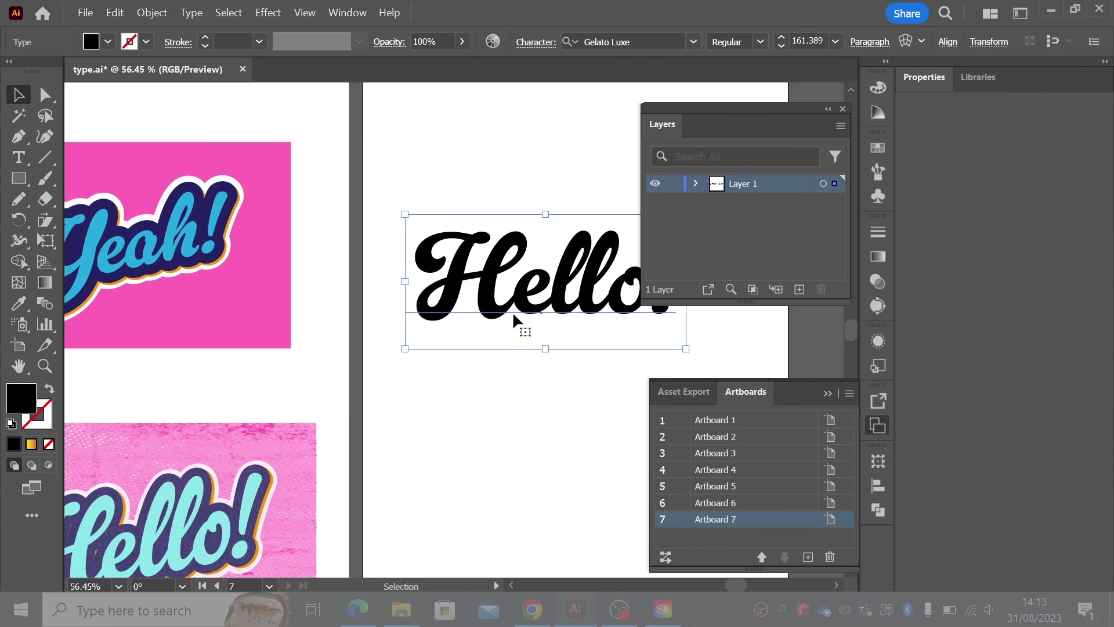
drag(514, 318, 539, 275)
click(843, 110)
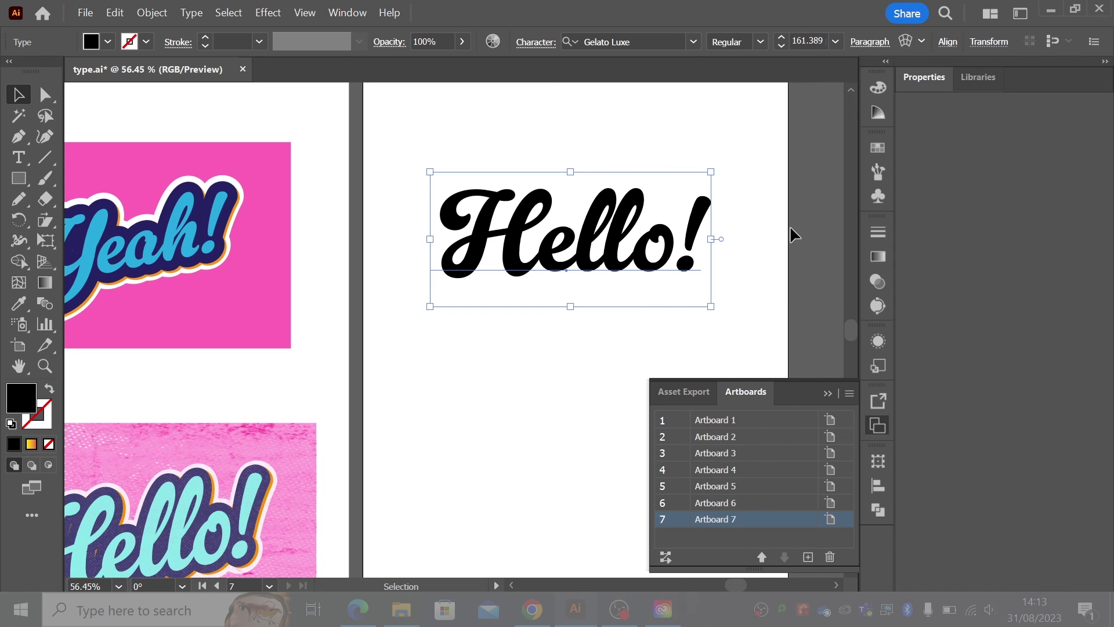
- Apply the saved Graphic Style 2 to the black "Hello!" text on the new artboard and deselect it
click(878, 341)
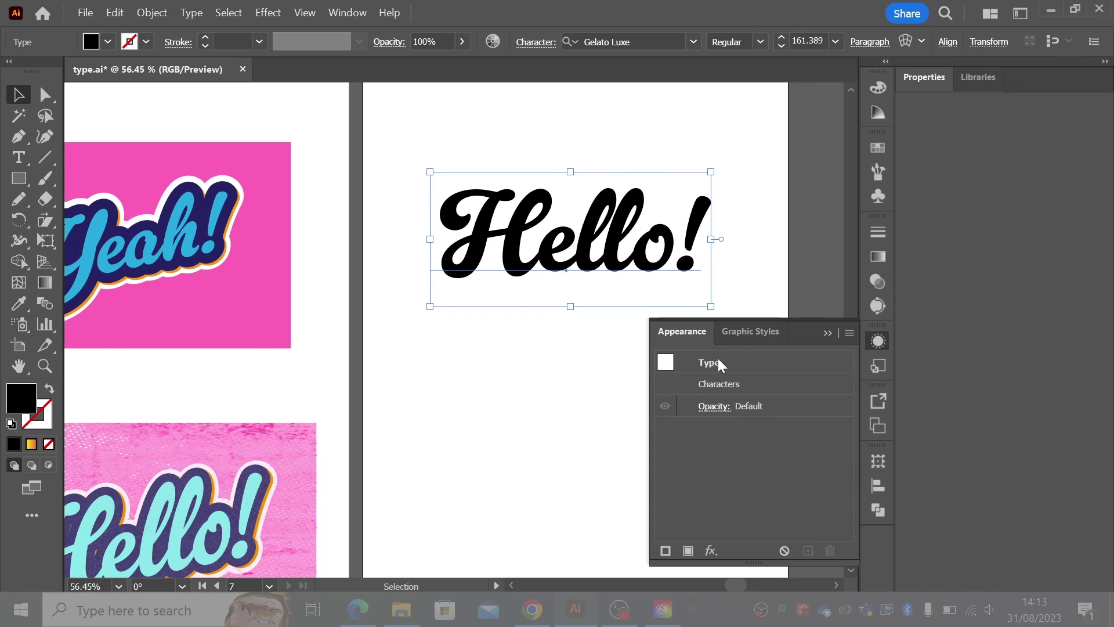
click(743, 336)
click(755, 395)
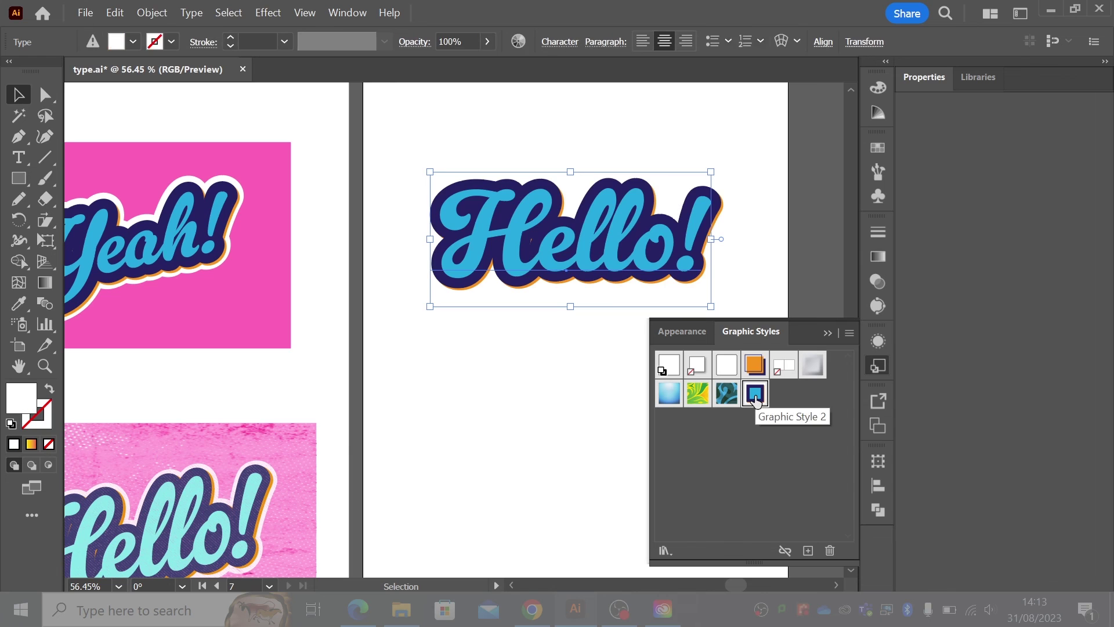
scroll(495, 369, left, 3)
scroll(496, 369, down, 1)
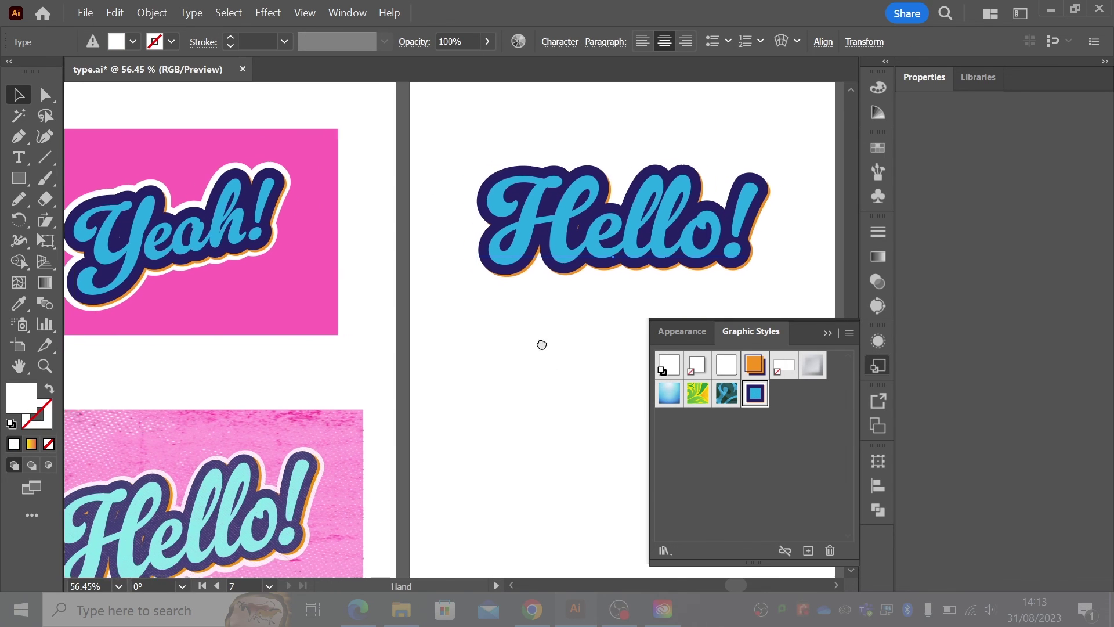
click(521, 314)
scroll(482, 319, right, 2)
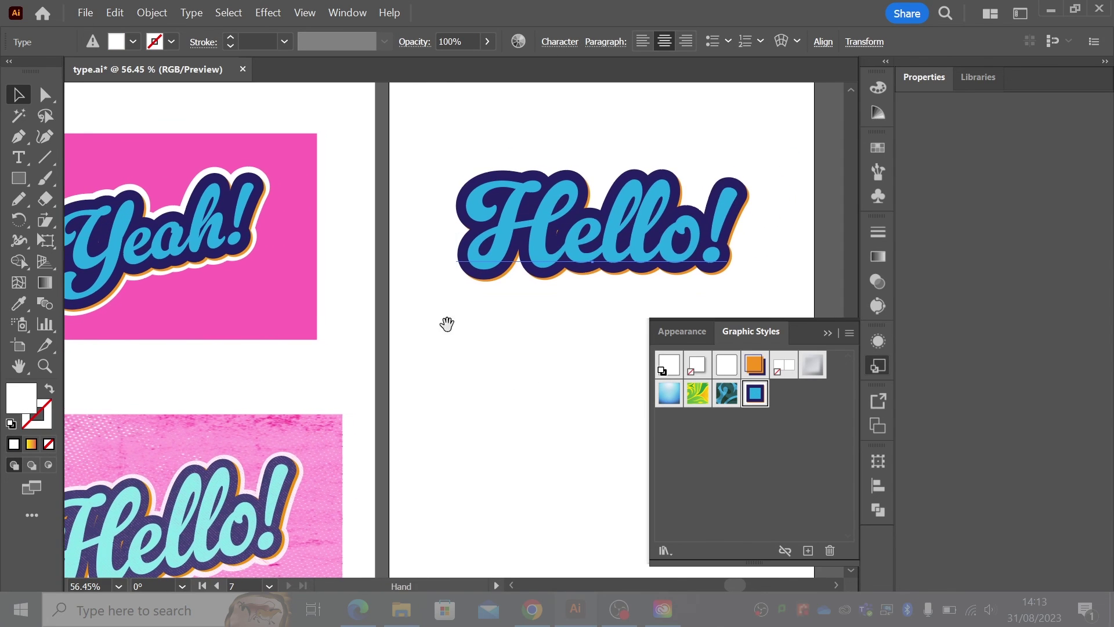
- Paste a copy of the pink rectangle behind "Yeah!" onto the new artboard and move it over the "Hello!" text
drag(273, 316, 757, 302)
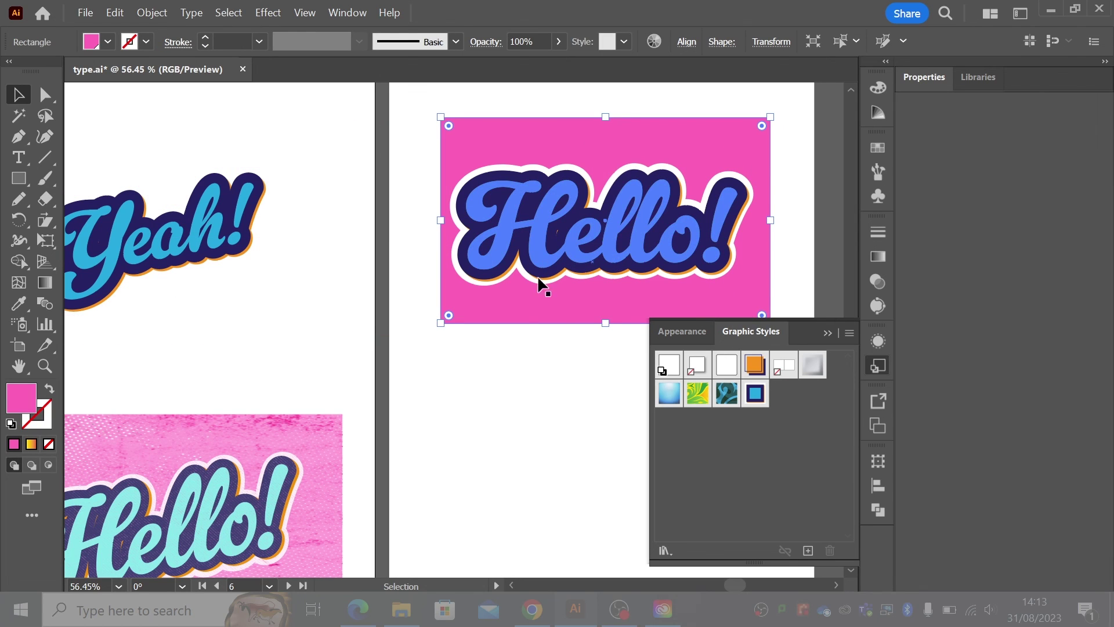
key(ctrl+z)
key(ctrl+c)
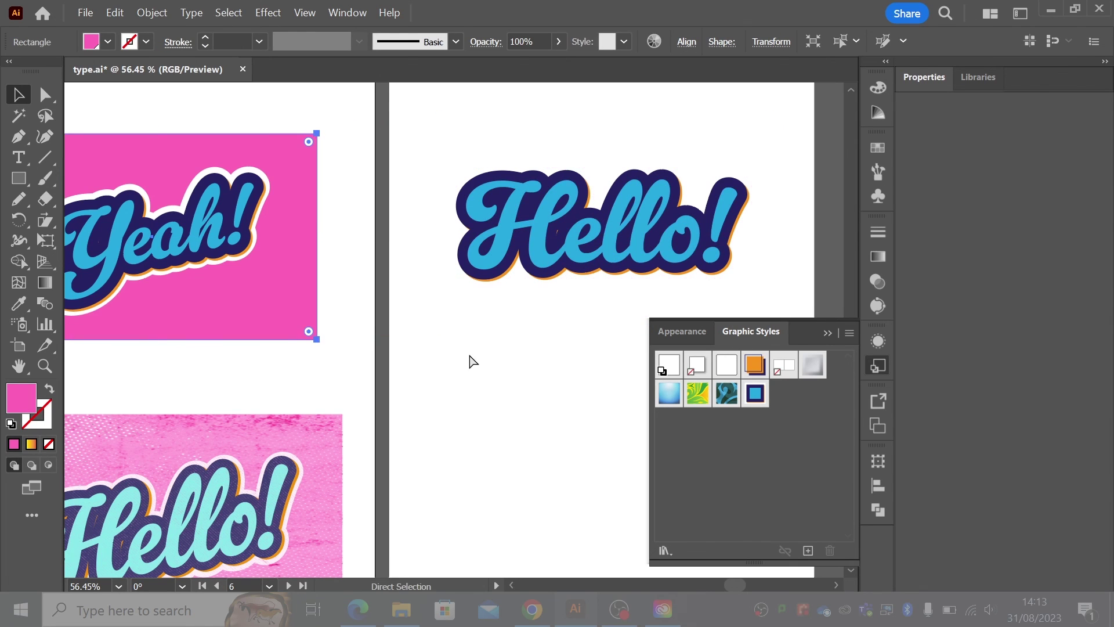
key(ctrl+v)
drag(578, 283, 725, 193)
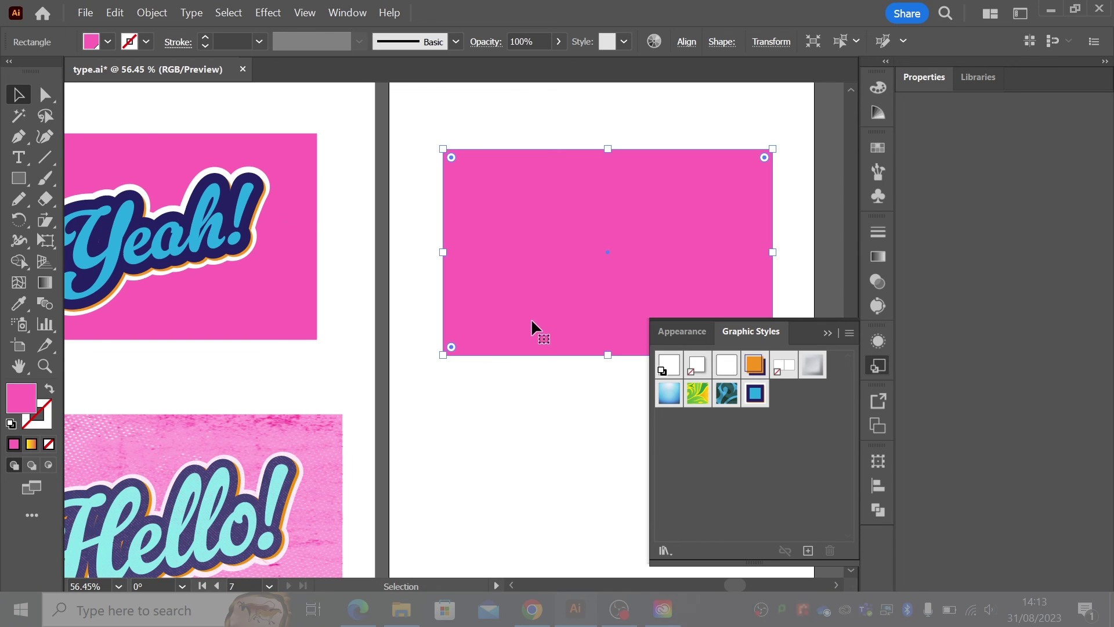
drag(531, 318, 525, 311)
- Send the copied pink rectangle to the back and shift it so that the "Hello!" text sits centred on it
click(152, 12)
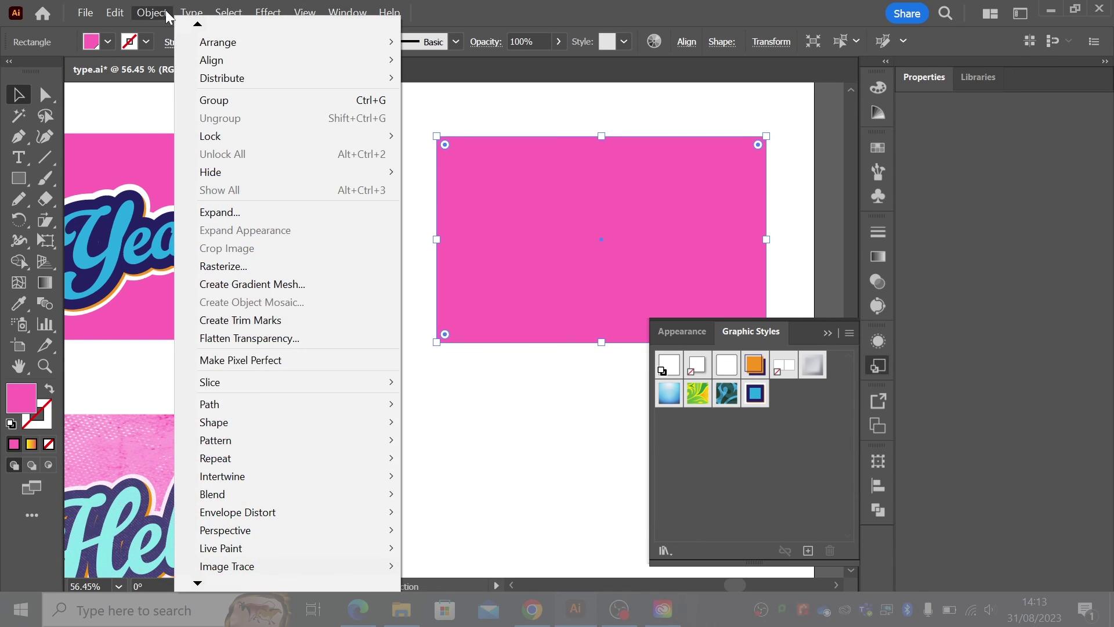
mouse_move(214, 43)
click(420, 96)
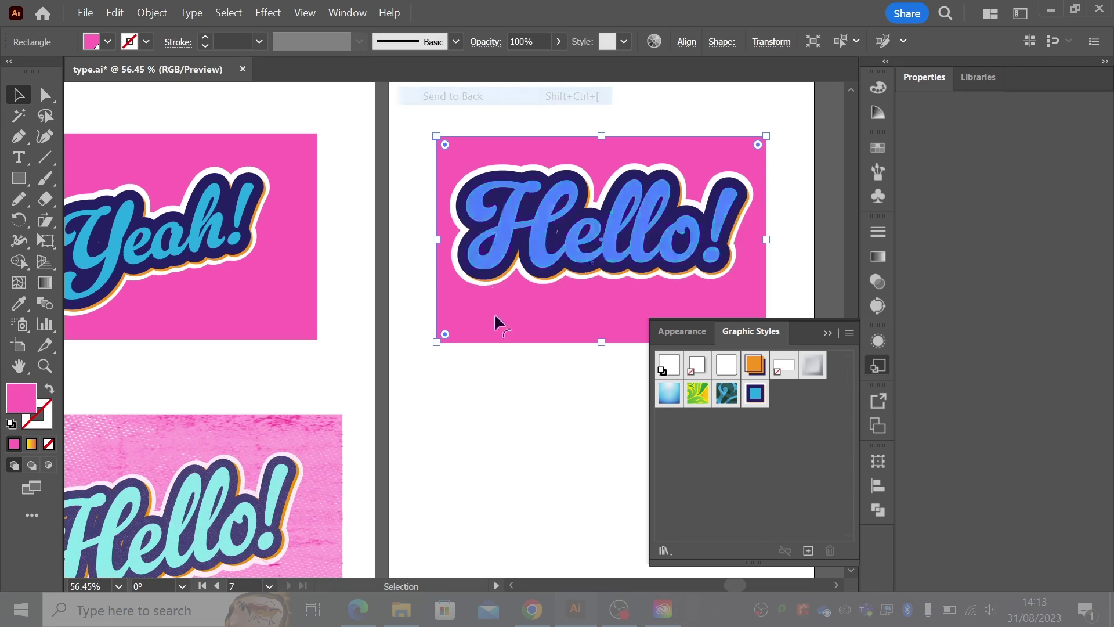
drag(518, 340, 515, 326)
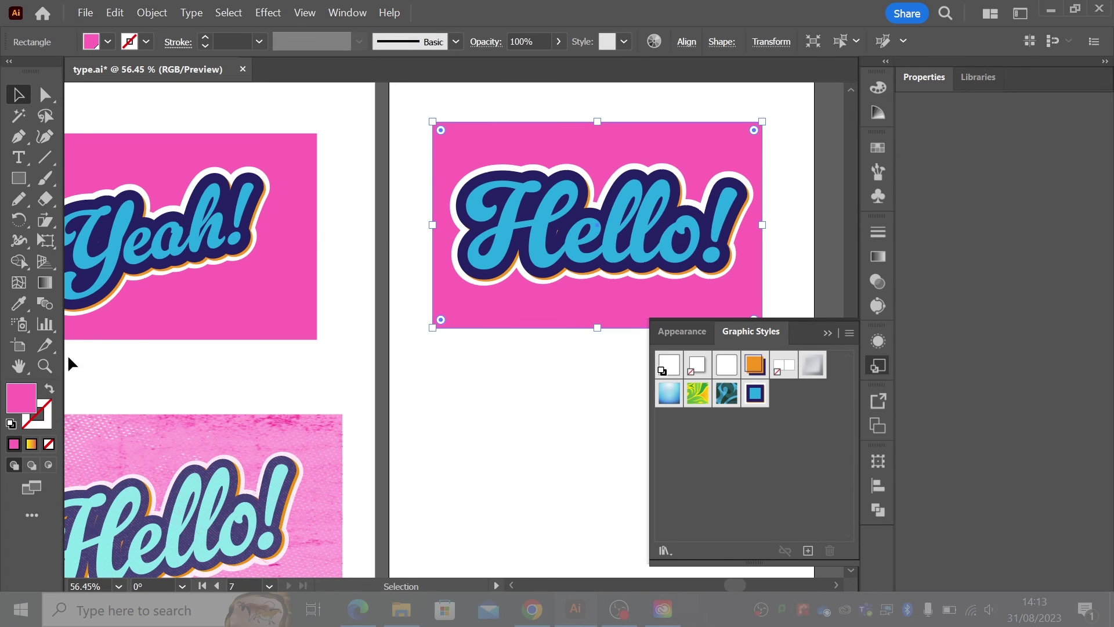
- Move the textured "Hello!" sticker and the "Yeah!" artwork up so both fit on their artboard
click(45, 365)
alt+click(360, 405)
alt+click(368, 399)
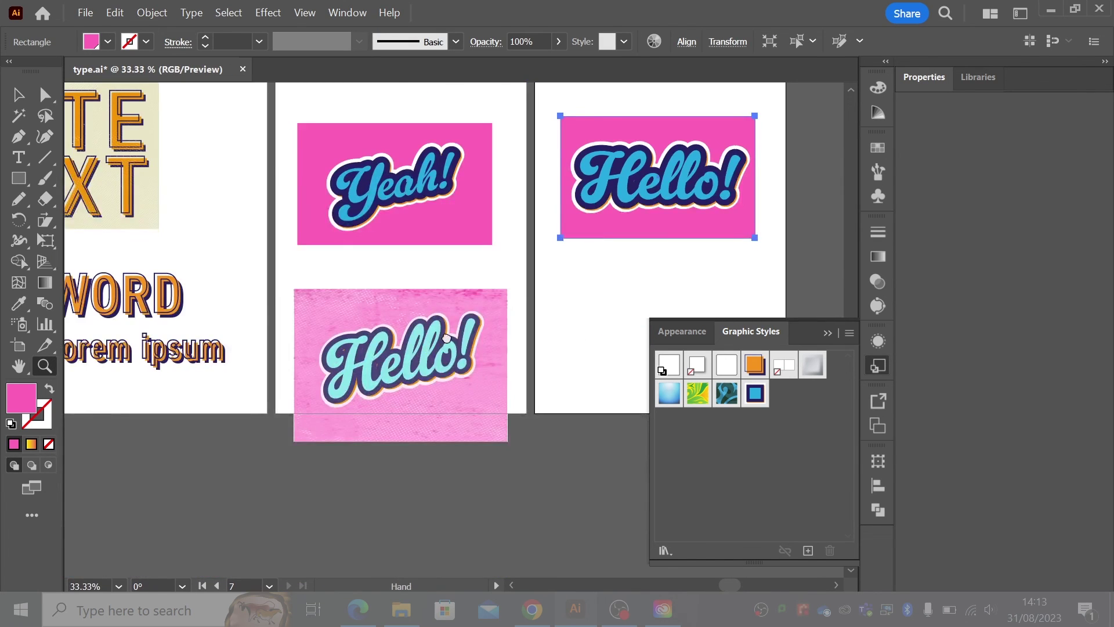
drag(447, 337, 341, 402)
click(18, 94)
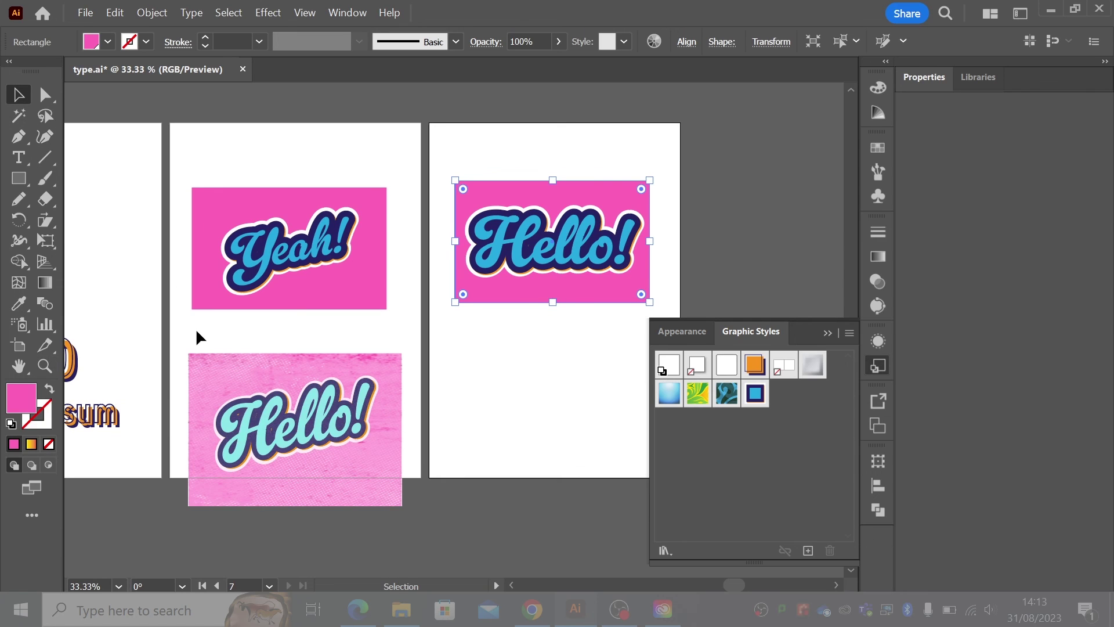
drag(386, 489, 390, 453)
drag(187, 170, 375, 270)
click(436, 316)
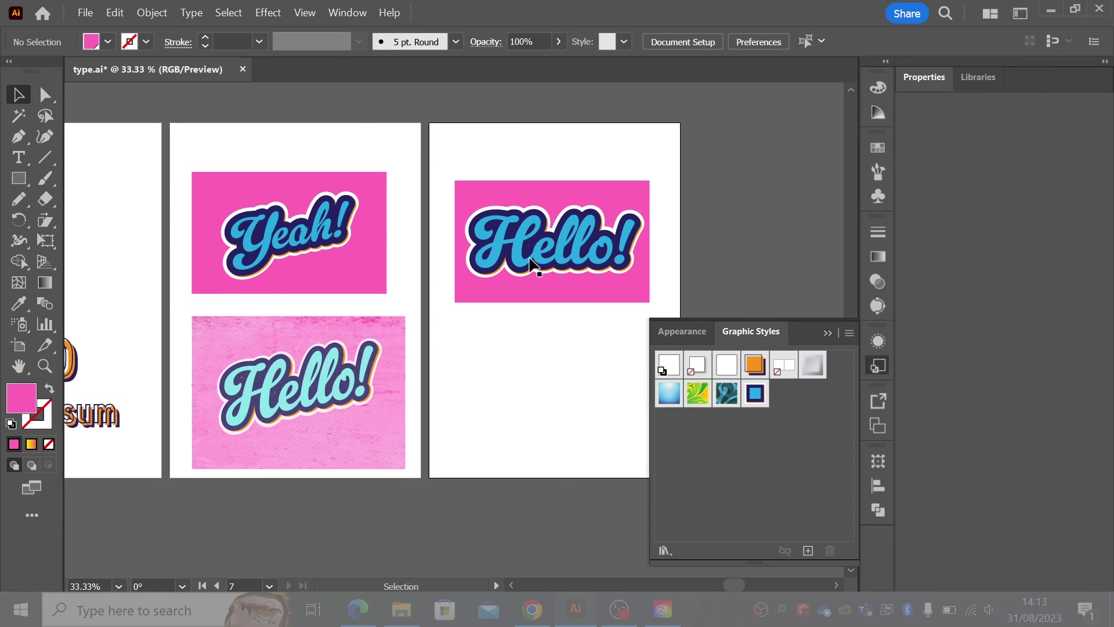
- Move the new "Hello!" text and its pink rectangle up together, about level with the "Yeah!" artwork, and deselect them
drag(455, 163, 606, 281)
key(shift+Up)
key(shift+Up)
key(shift+Up)
key(shift+Up)
key(shift+Up)
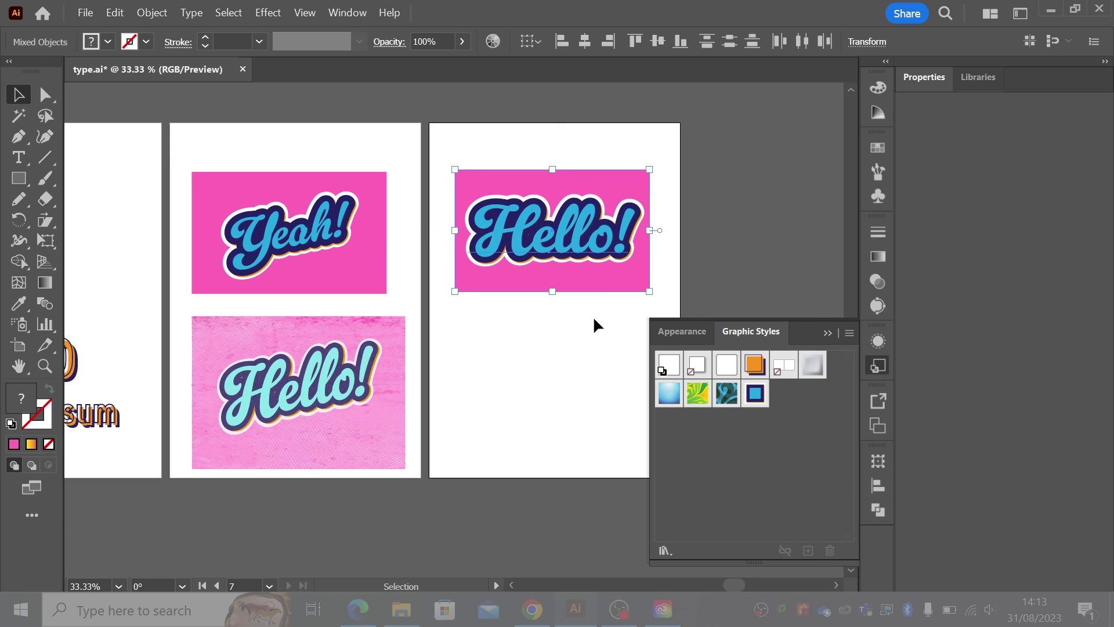
click(581, 330)
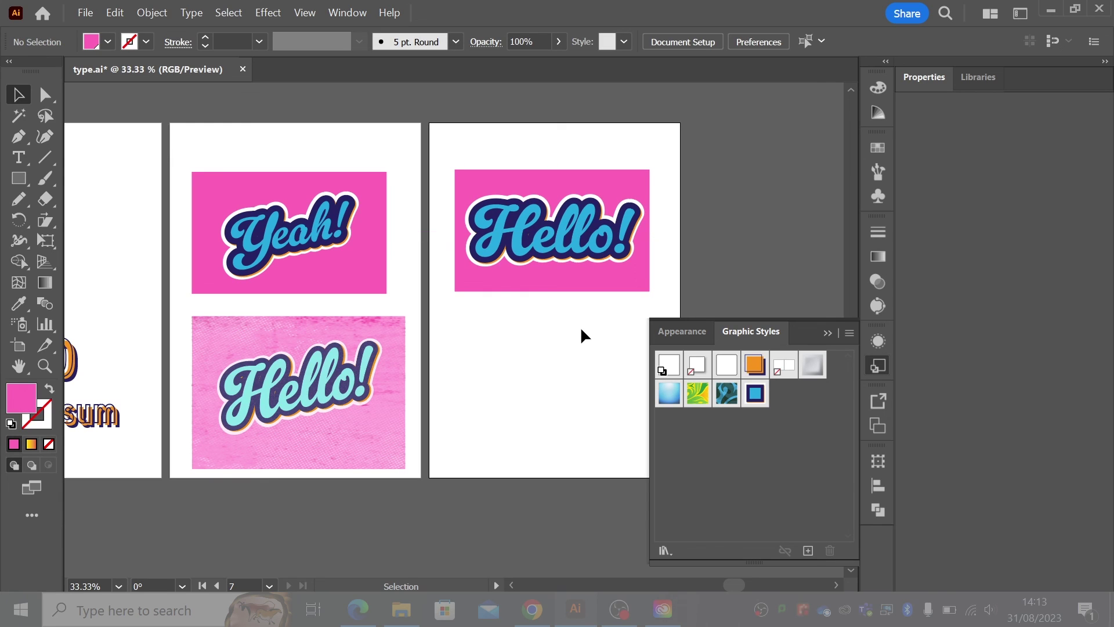